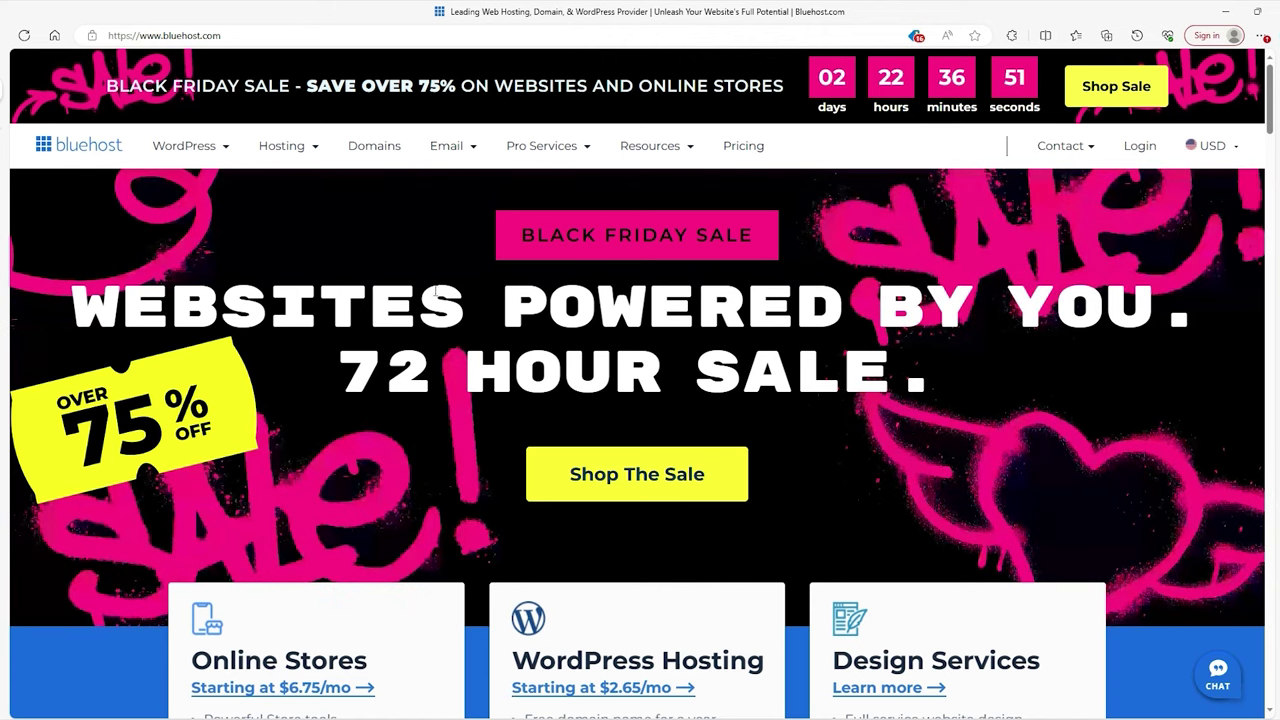
# Scroll down the Bluehost Best Web Hosting page to its 'All plans include' feature list.
pyautogui.scroll(-1, 436, 291)
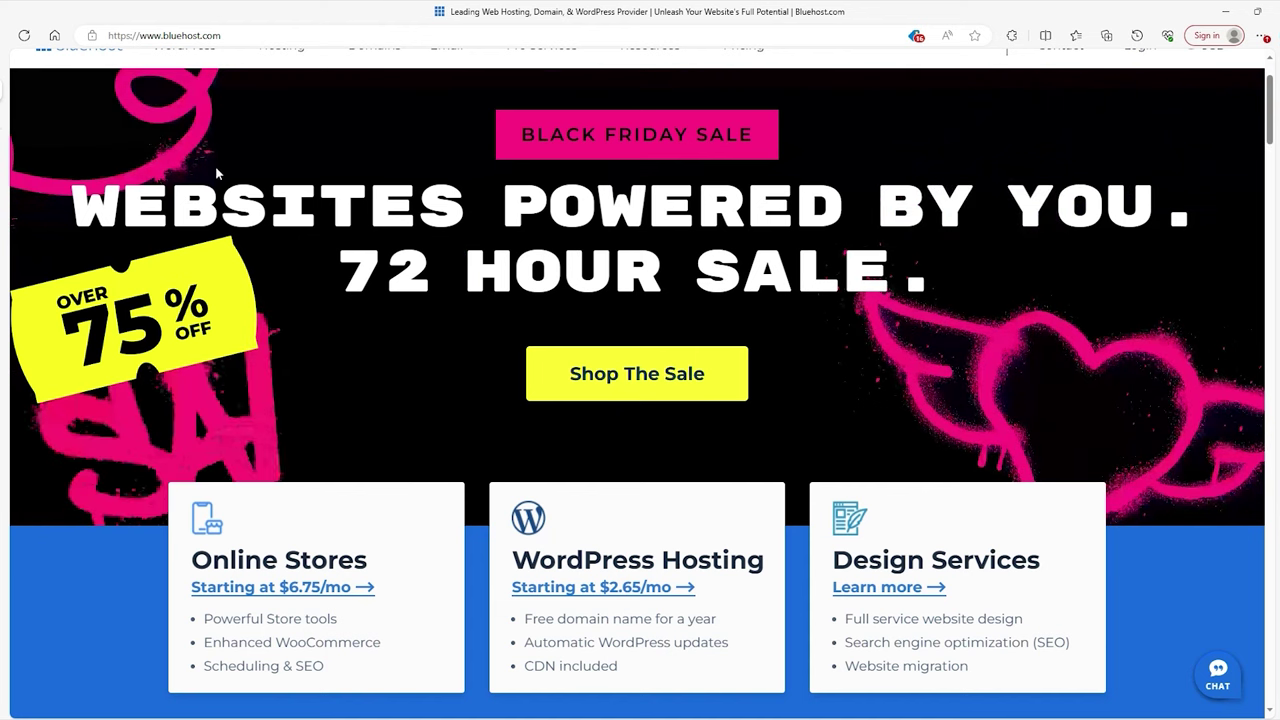
pyautogui.scroll(-3, 185, 197)
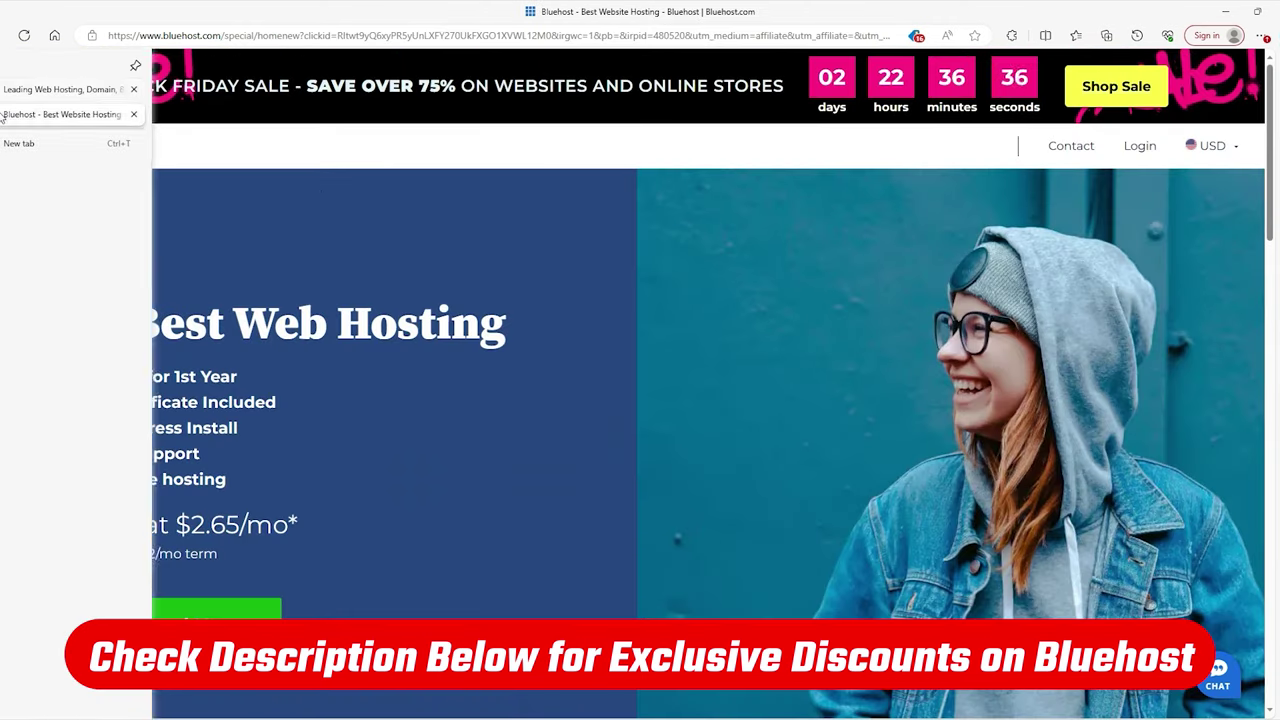
pyautogui.scroll(-1, 447, 248)
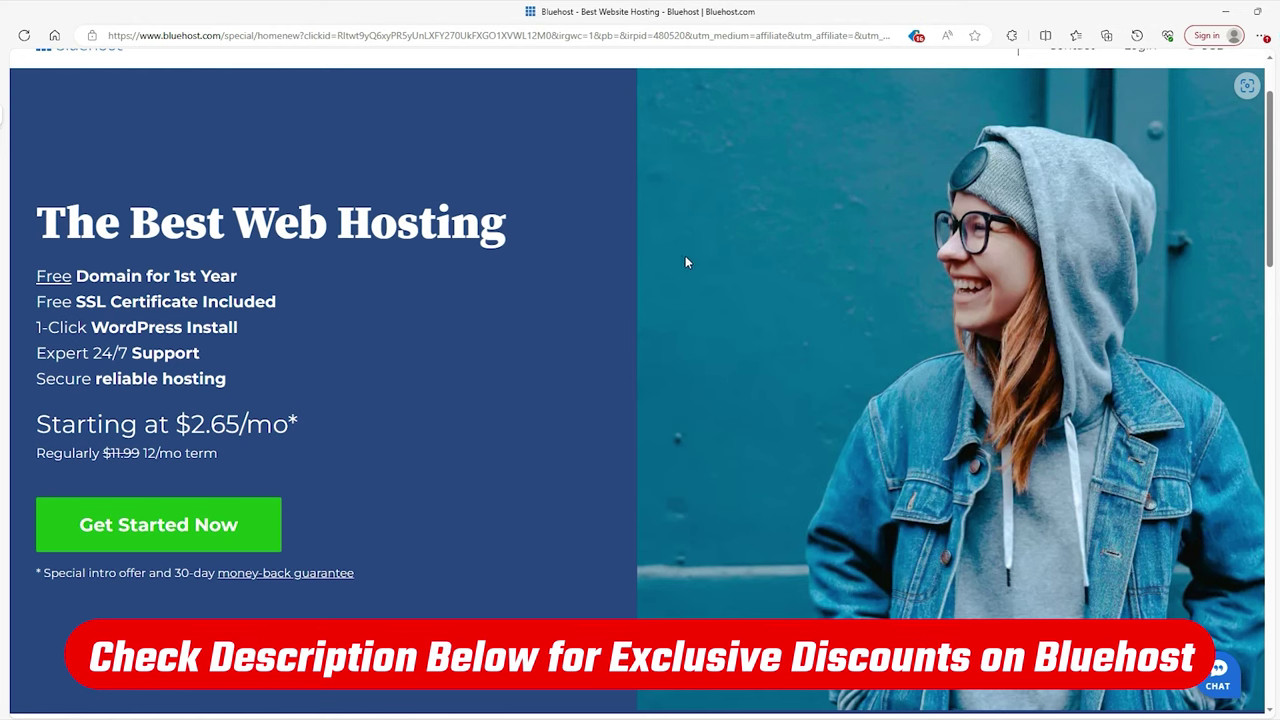
pyautogui.scroll(-2, 685, 260)
pyautogui.scroll(-6, 961, 301)
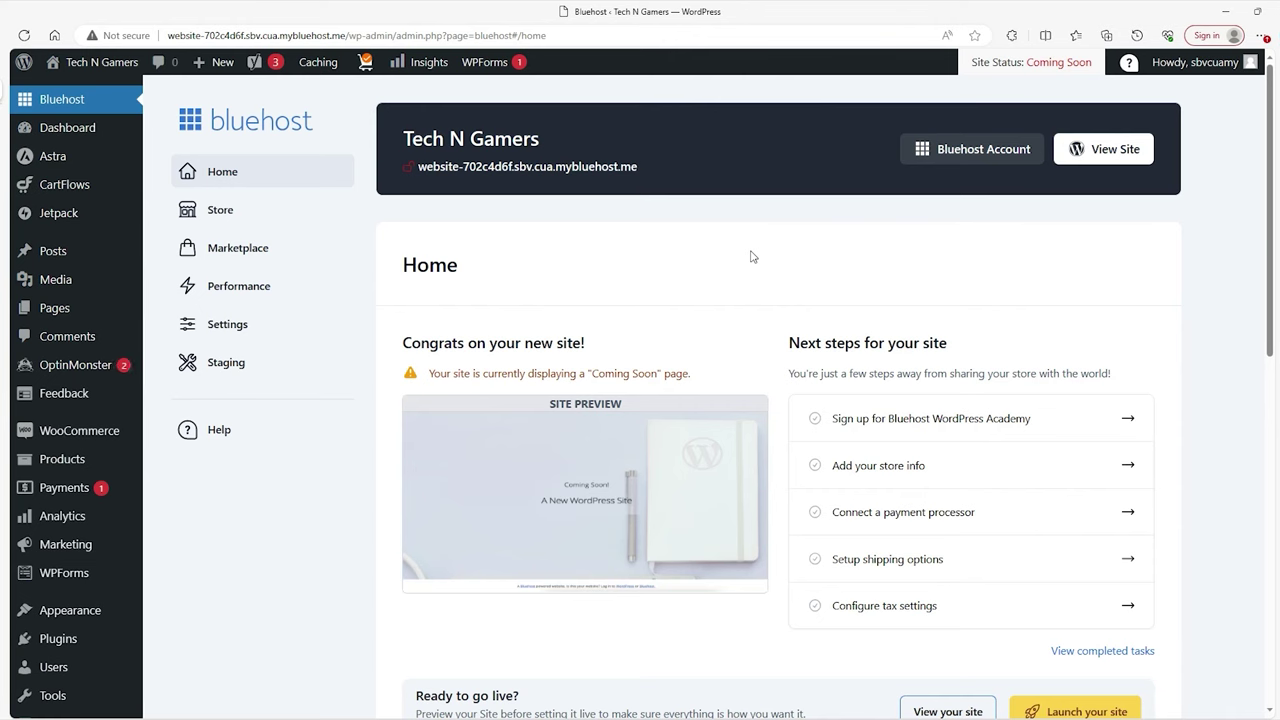
# Search the plugin directory for 'starter' and open the Starter Templates library.
pyautogui.scroll(-2, 753, 257)
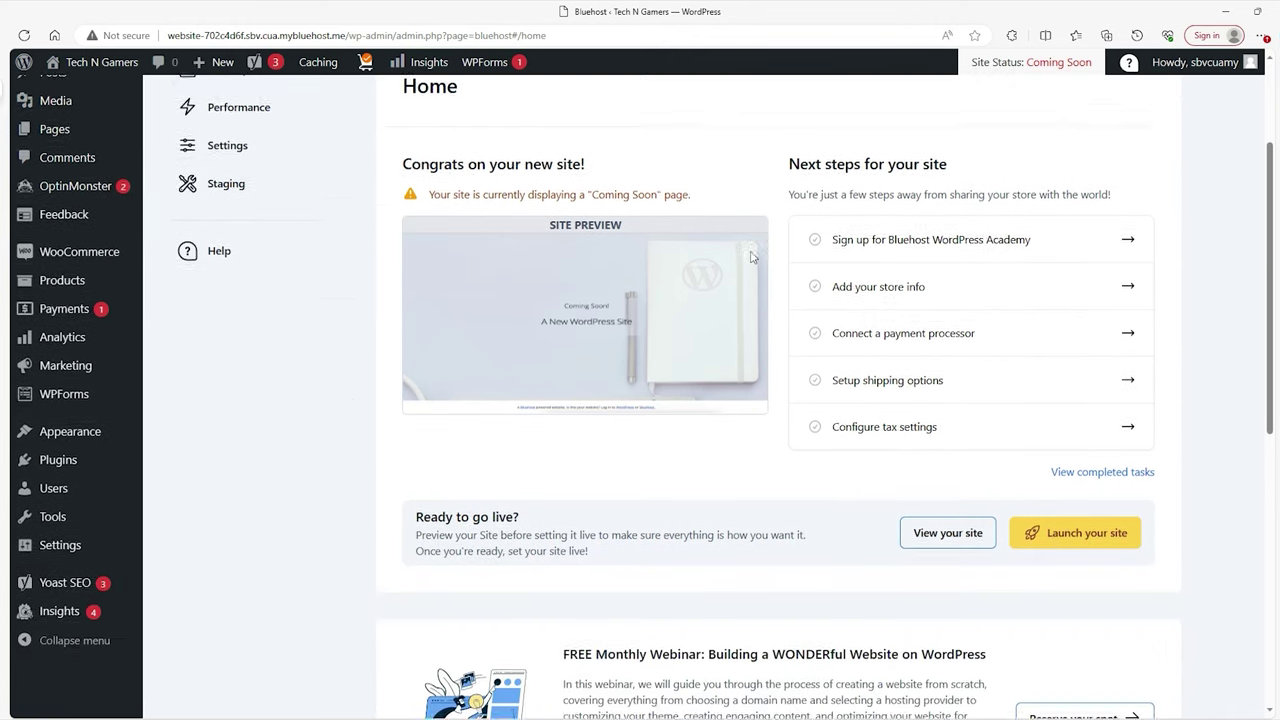
pyautogui.moveTo(70, 438)
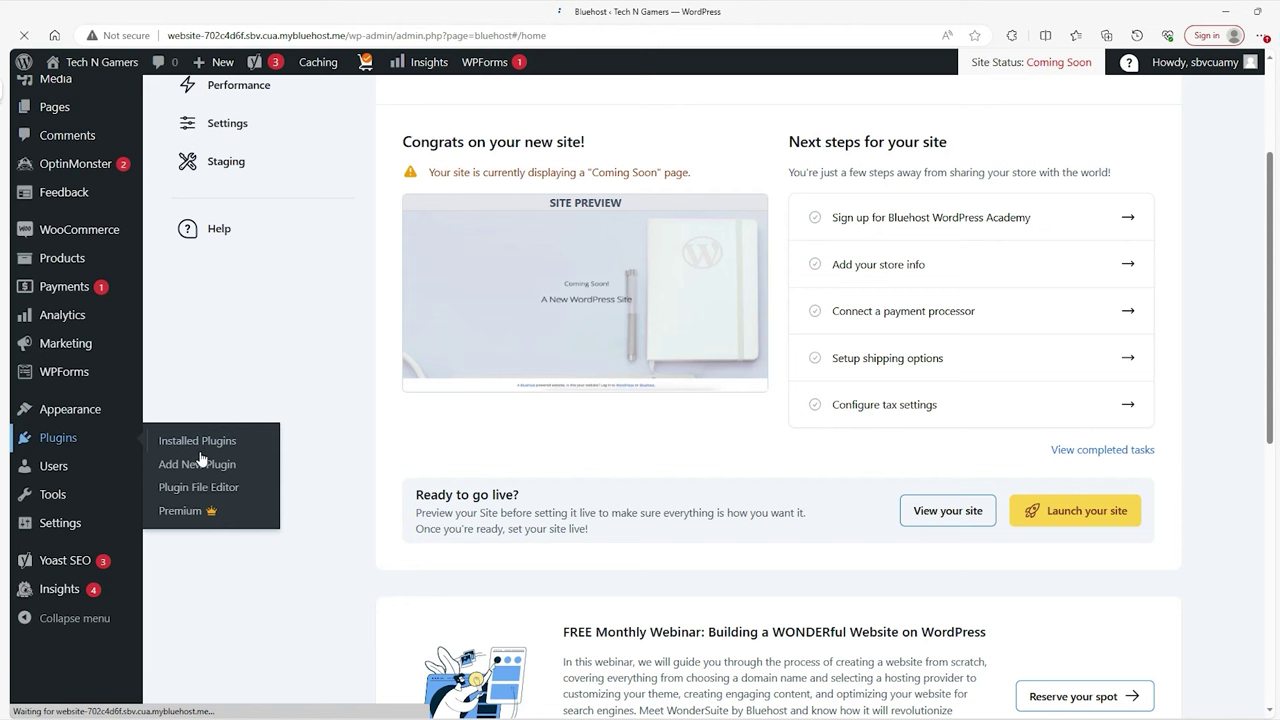
pyautogui.click(193, 466)
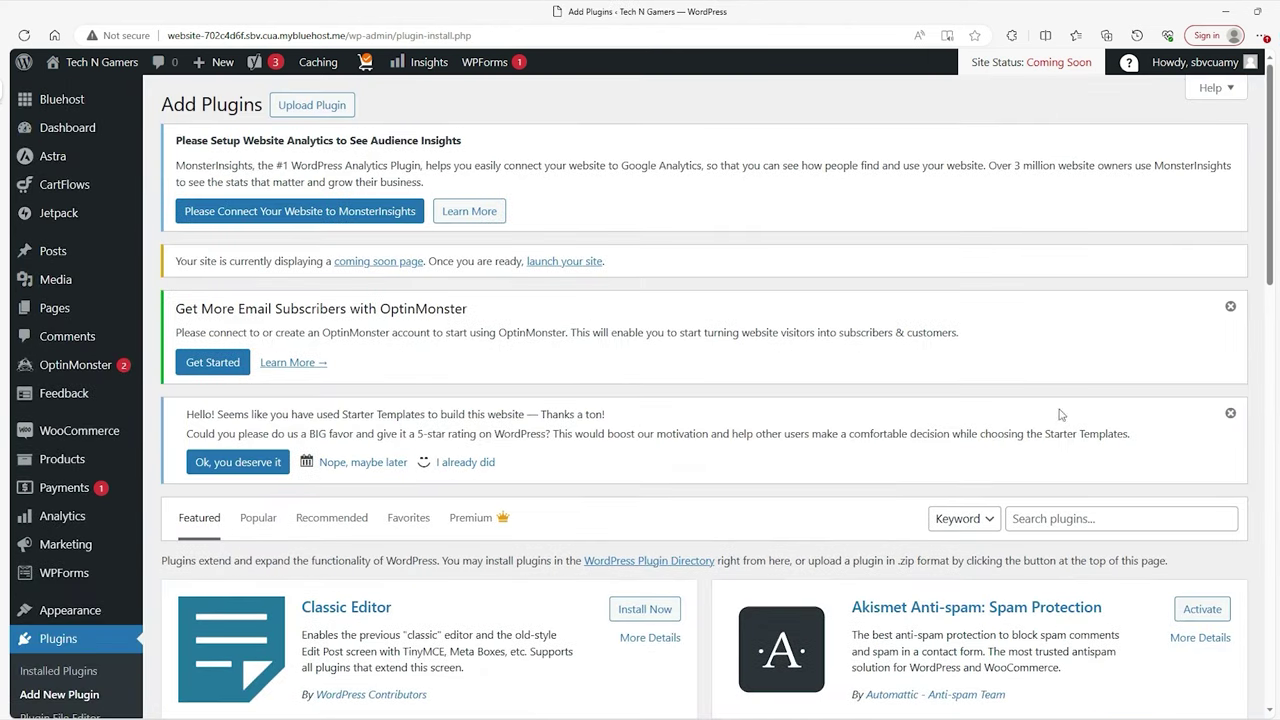
pyautogui.click(1093, 518)
pyautogui.press('Down')
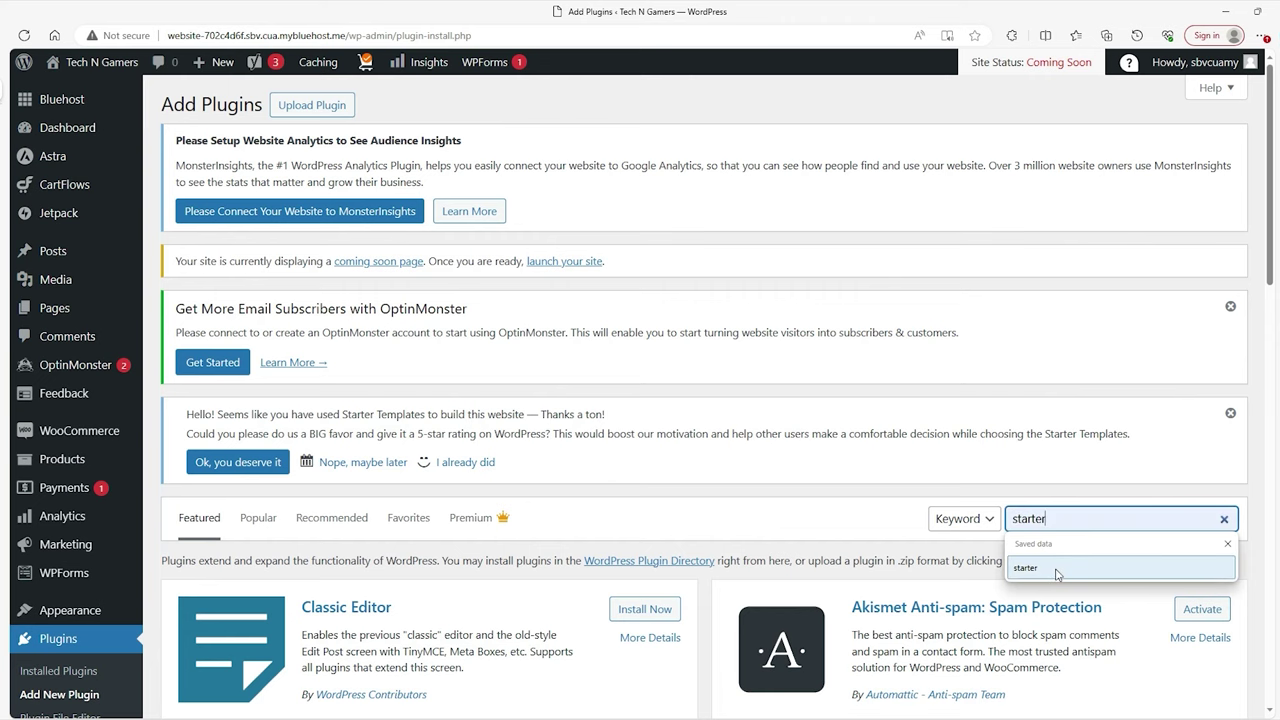
pyautogui.press('Return')
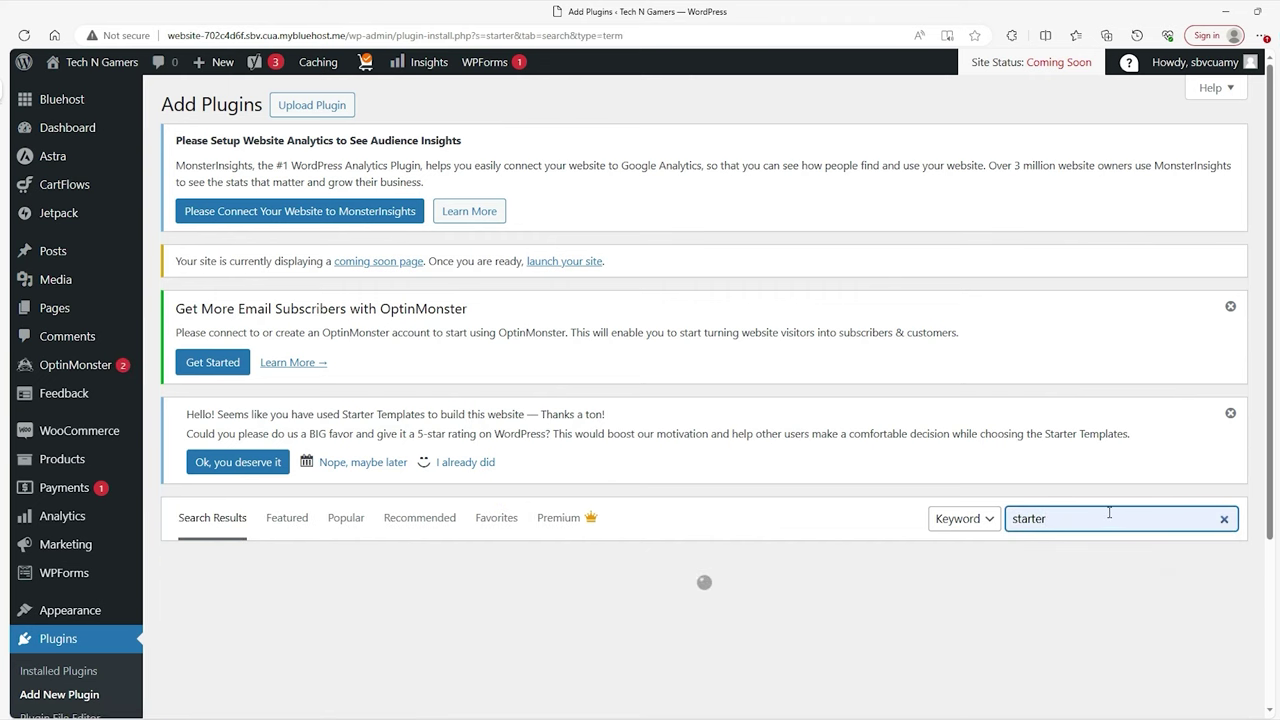
pyautogui.scroll(-2, 483, 357)
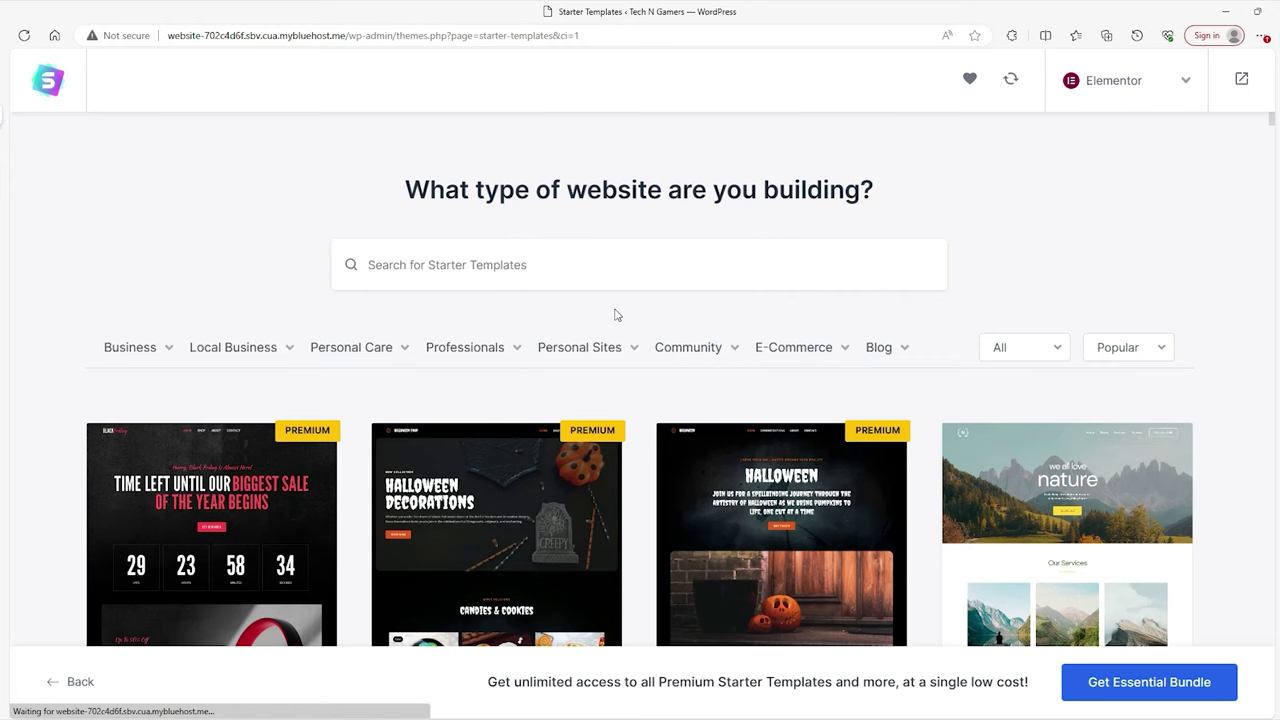
# Browse the Starter Templates grid and pick the Love Nature template.
pyautogui.scroll(-2, 615, 314)
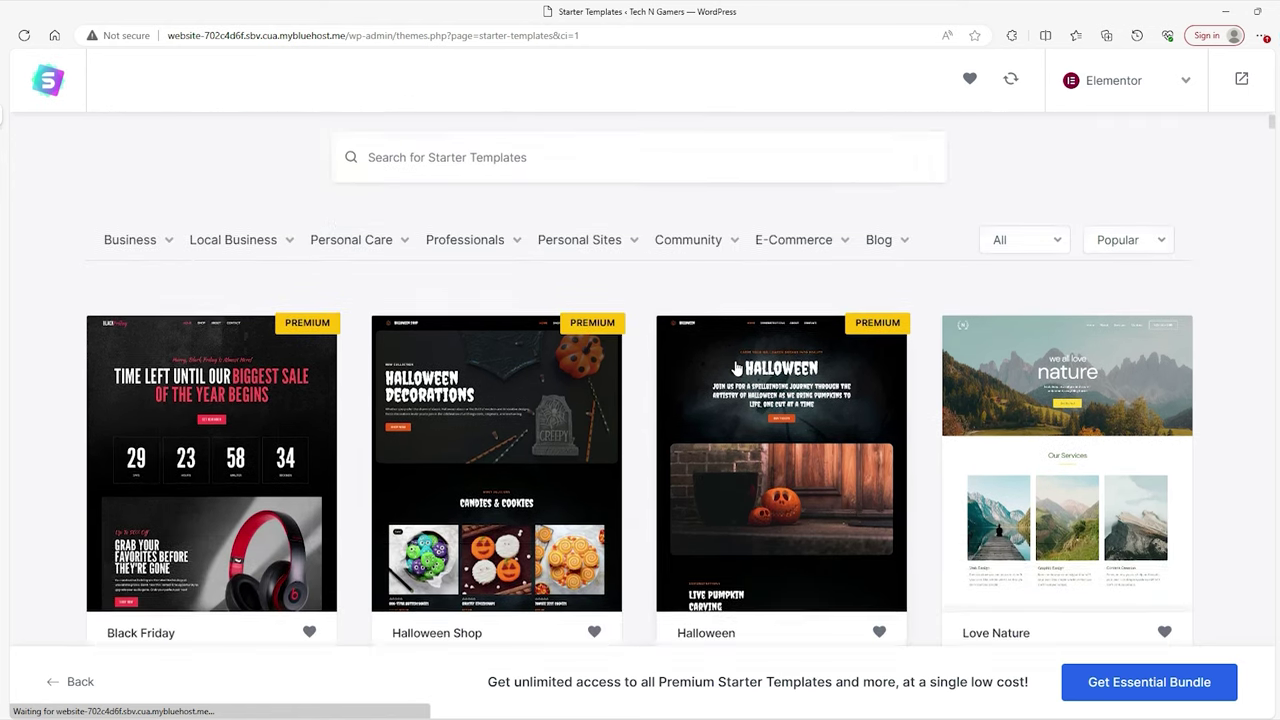
pyautogui.scroll(2, 671, 386)
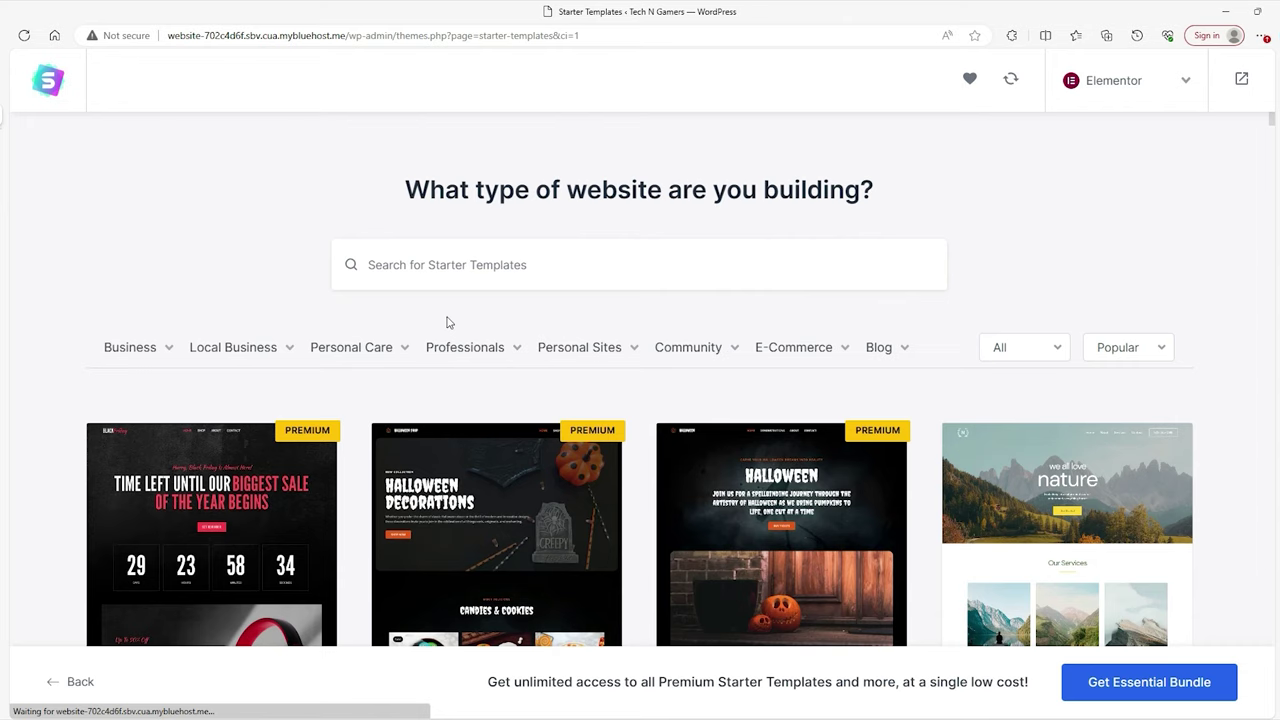
pyautogui.moveTo(123, 352)
pyautogui.scroll(-1, 1006, 229)
pyautogui.scroll(1, 971, 223)
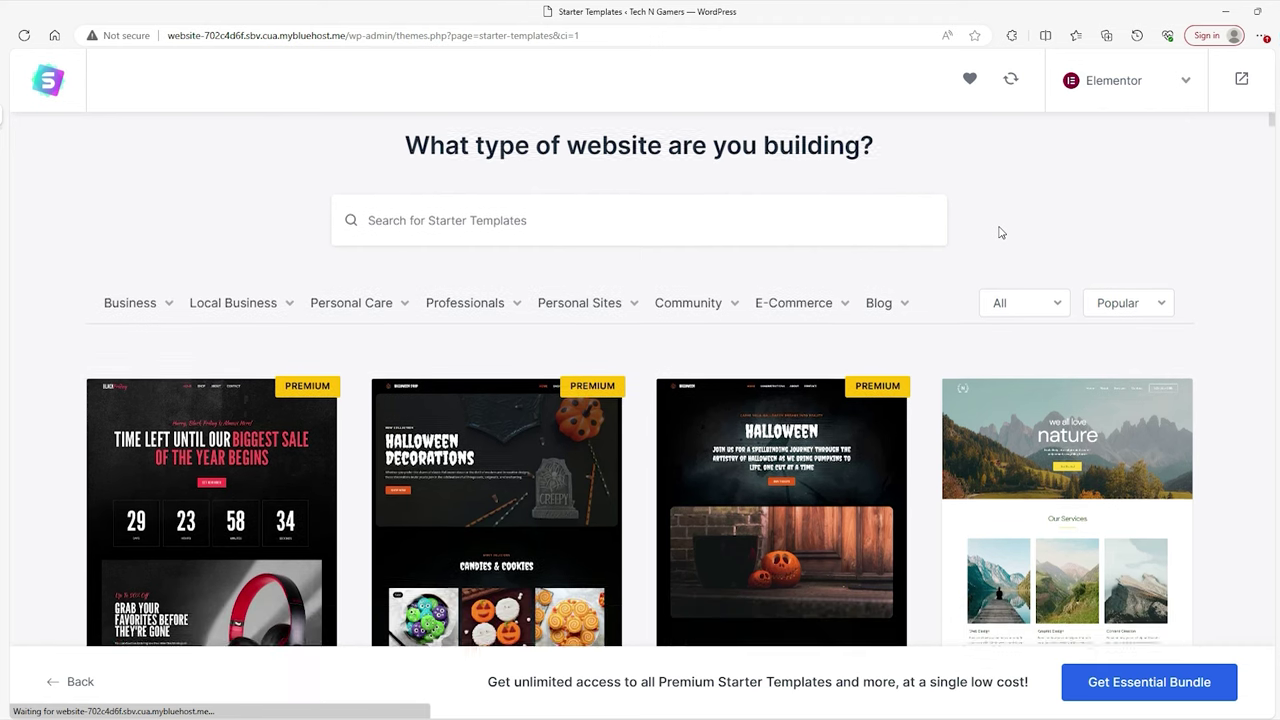
pyautogui.scroll(-5, 998, 232)
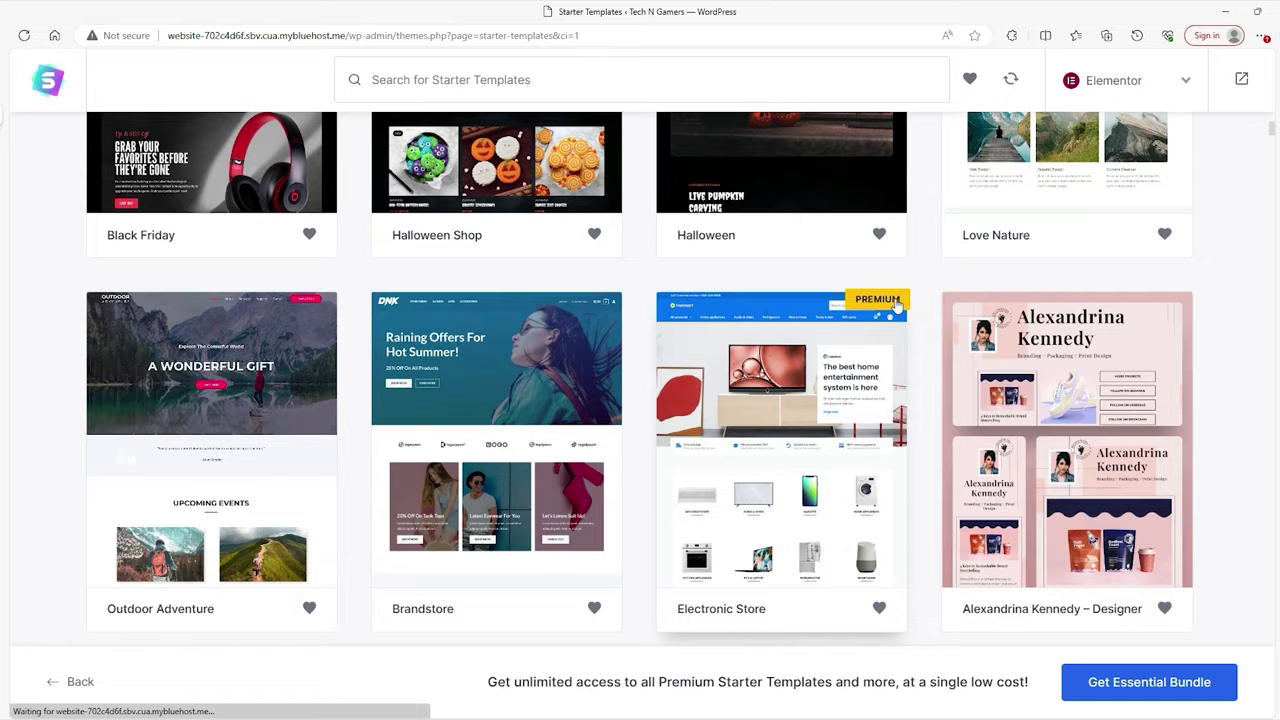
pyautogui.scroll(3, 906, 296)
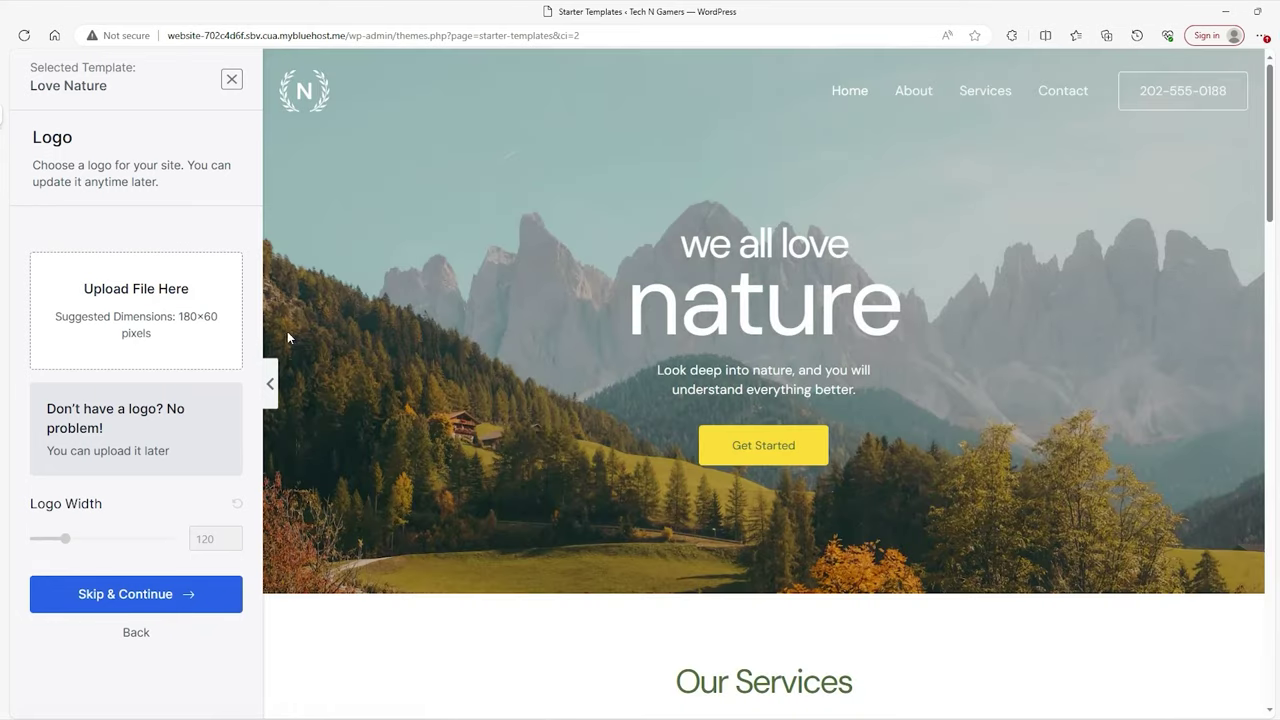
# Skip the logo step and preview the red and yellow colour palettes.
pyautogui.click(211, 594)
pyautogui.click(180, 347)
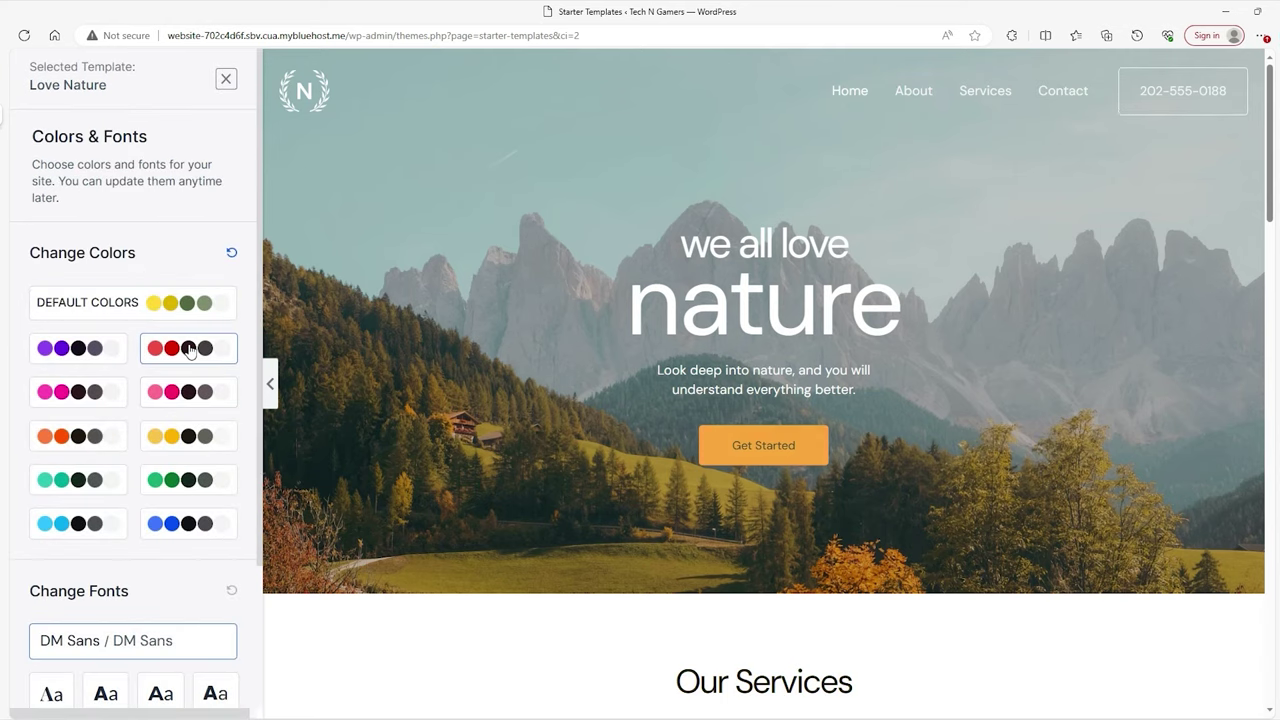
pyautogui.click(180, 438)
pyautogui.scroll(-2, 115, 400)
pyautogui.scroll(-5, 400, 380)
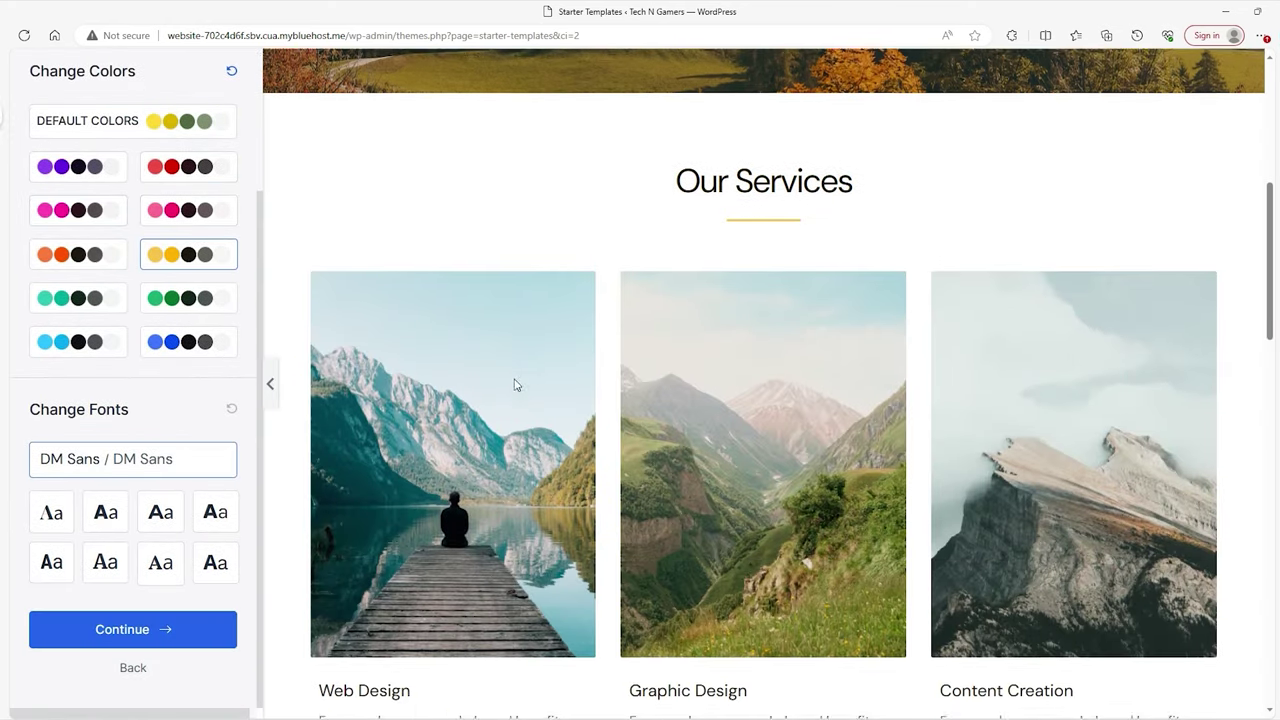
pyautogui.scroll(1, 620, 340)
pyautogui.scroll(-3, 623, 330)
pyautogui.scroll(-5, 623, 330)
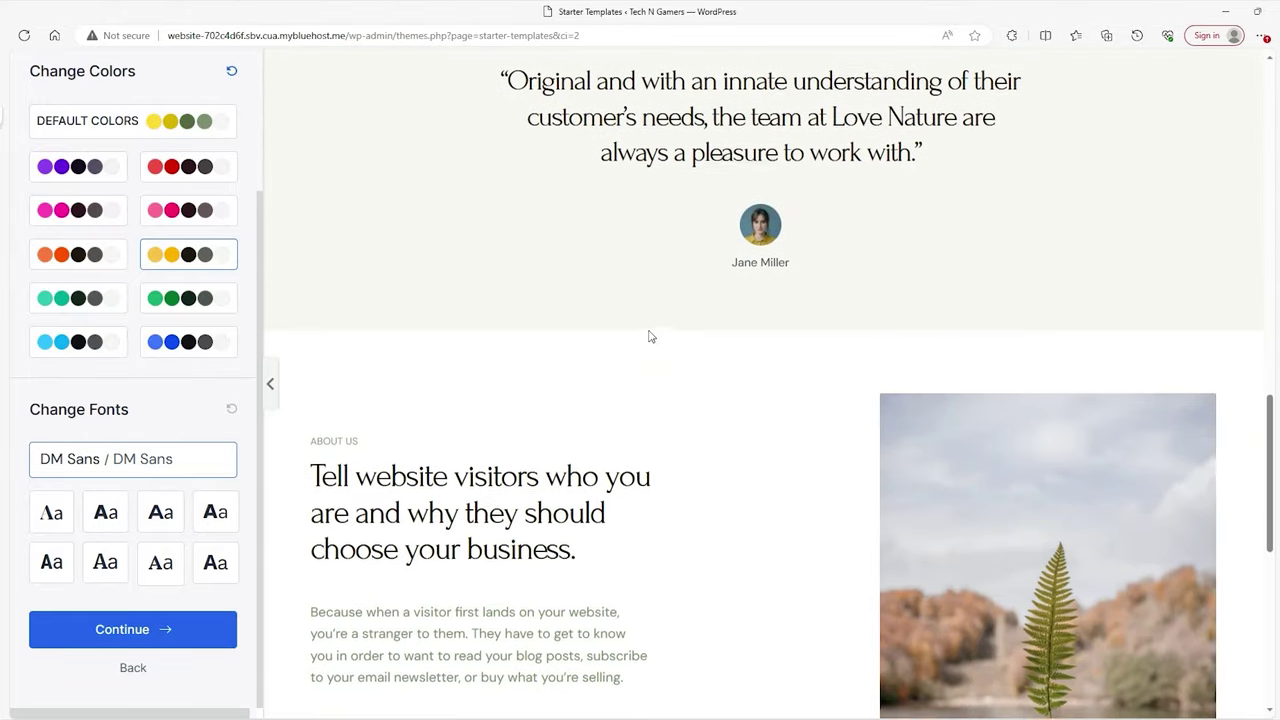
pyautogui.scroll(10, 648, 333)
pyautogui.scroll(1, 648, 336)
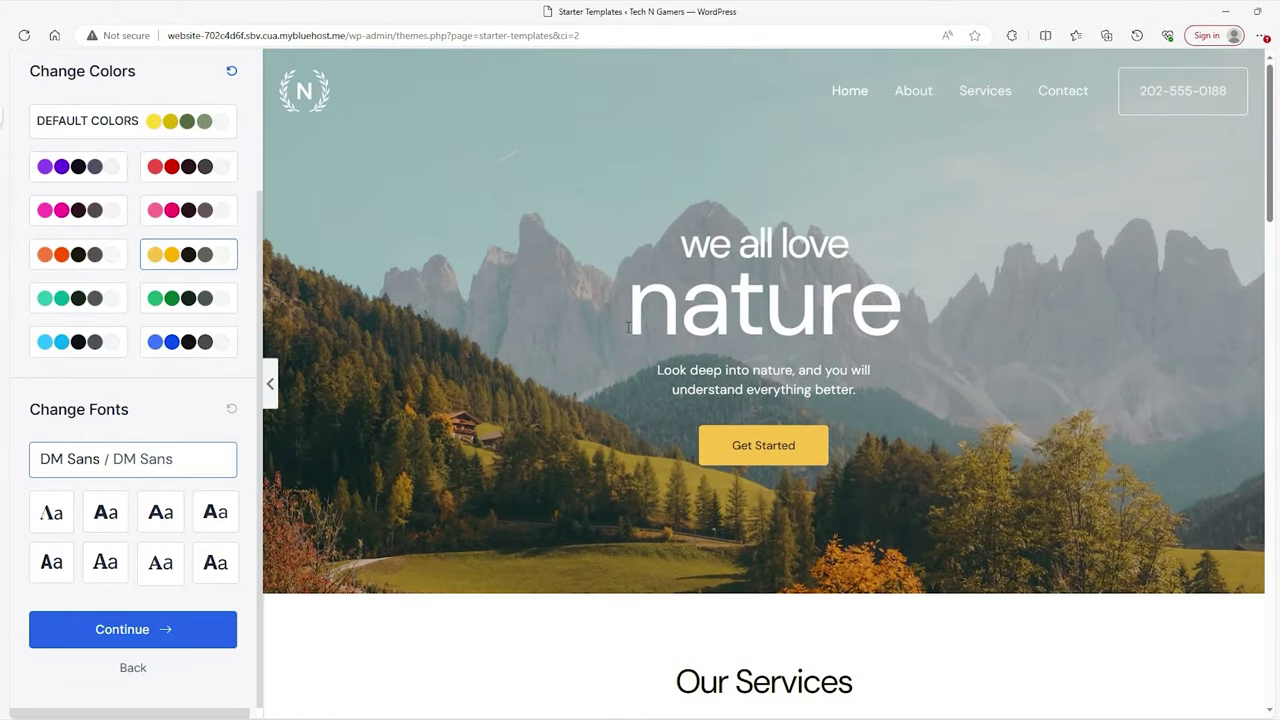
# Settle on the red palette and Montserrat / Lato fonts, then continue.
pyautogui.click(88, 212)
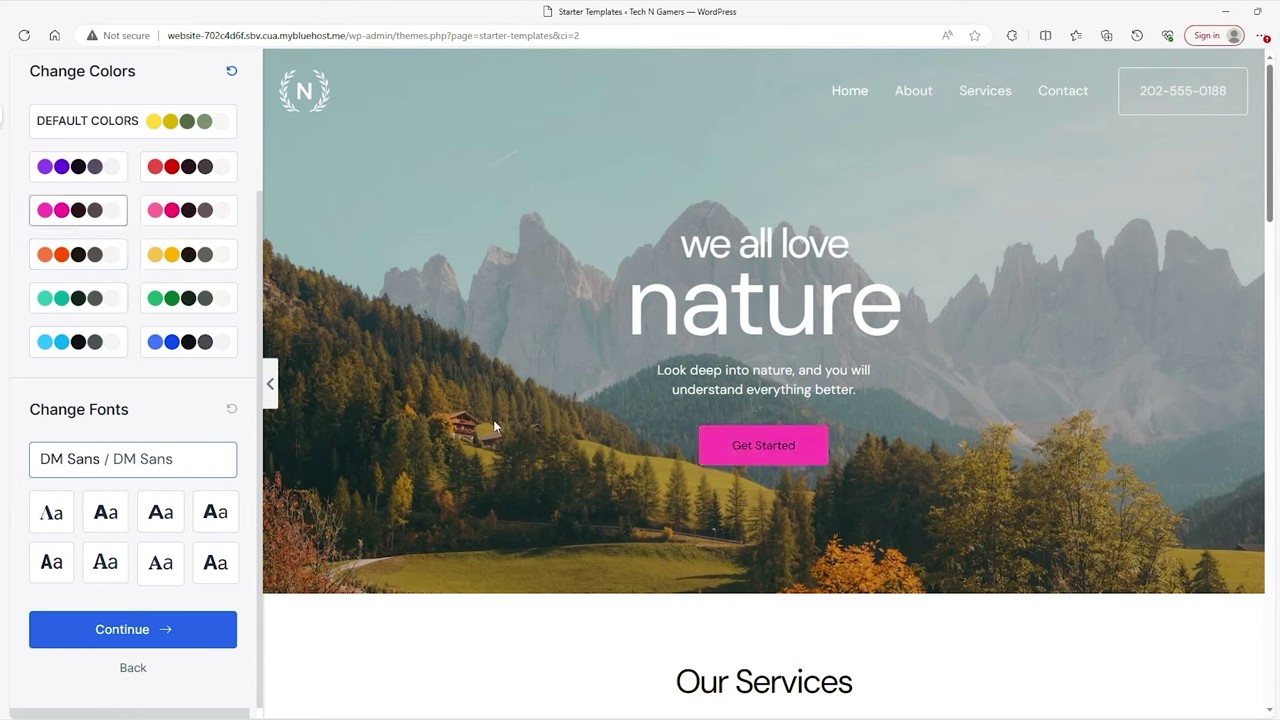
pyautogui.click(158, 303)
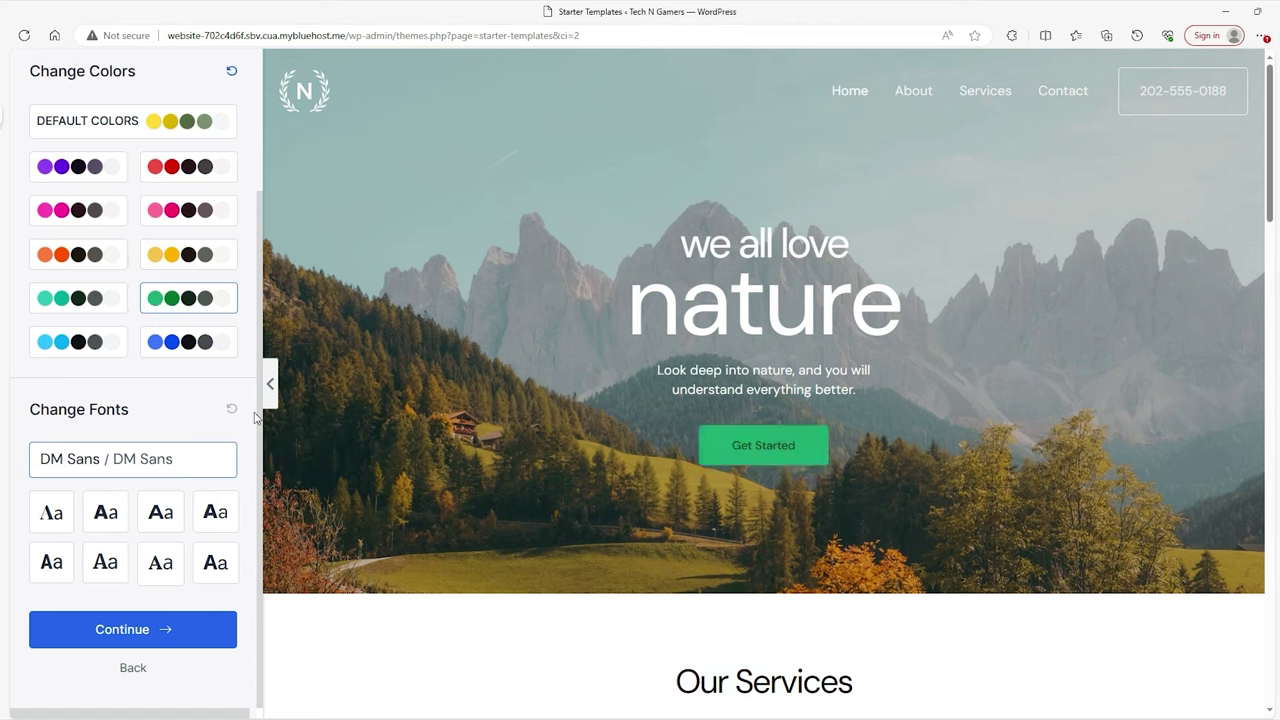
pyautogui.scroll(3, 190, 250)
pyautogui.click(185, 348)
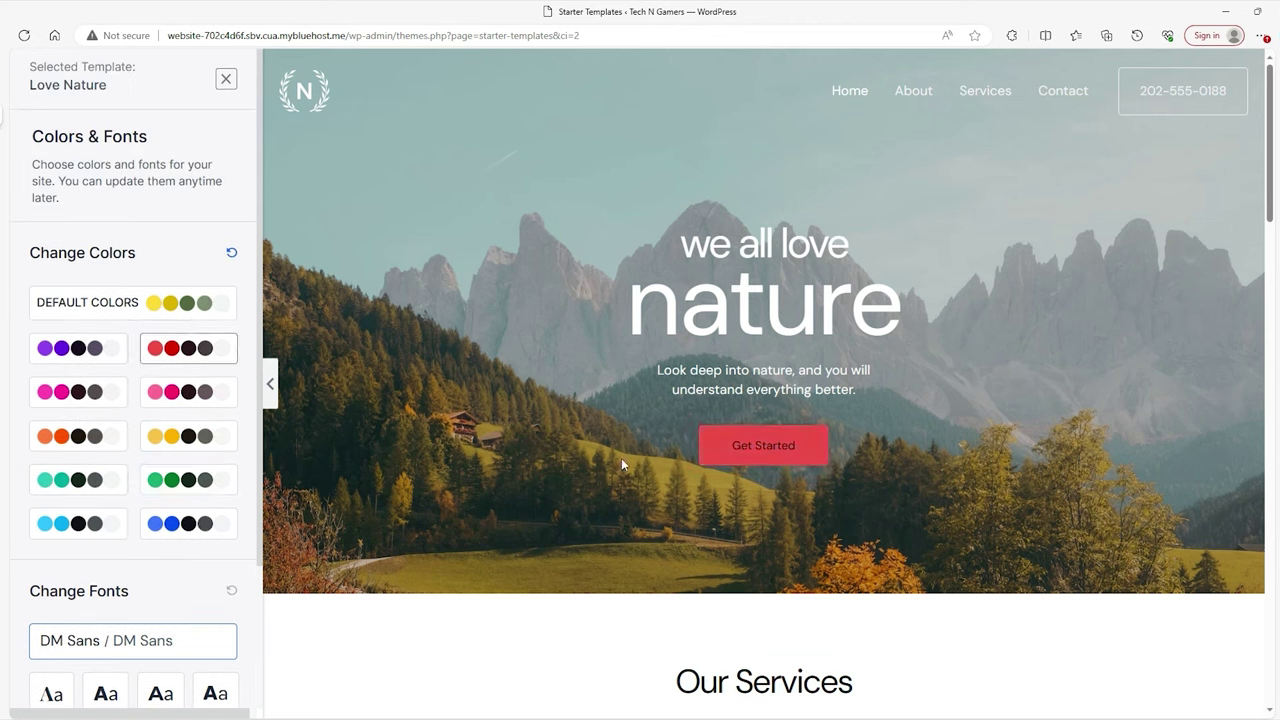
pyautogui.scroll(-2, 134, 449)
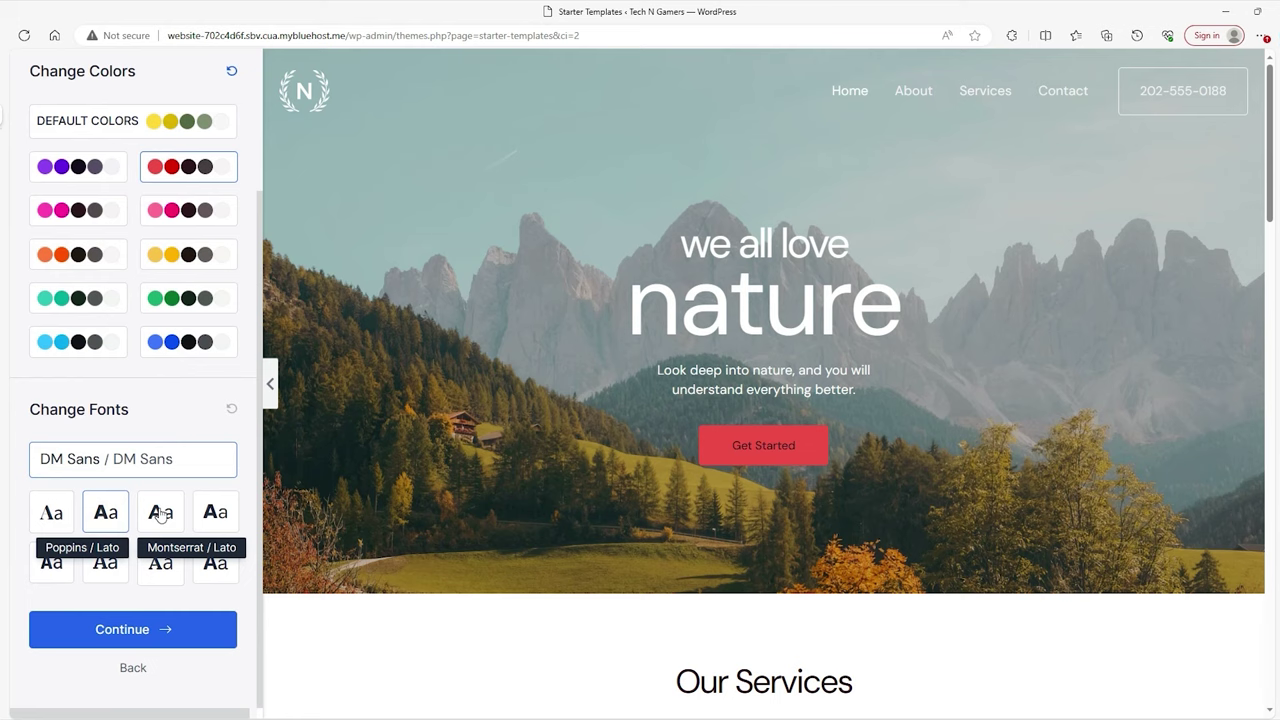
pyautogui.click(160, 513)
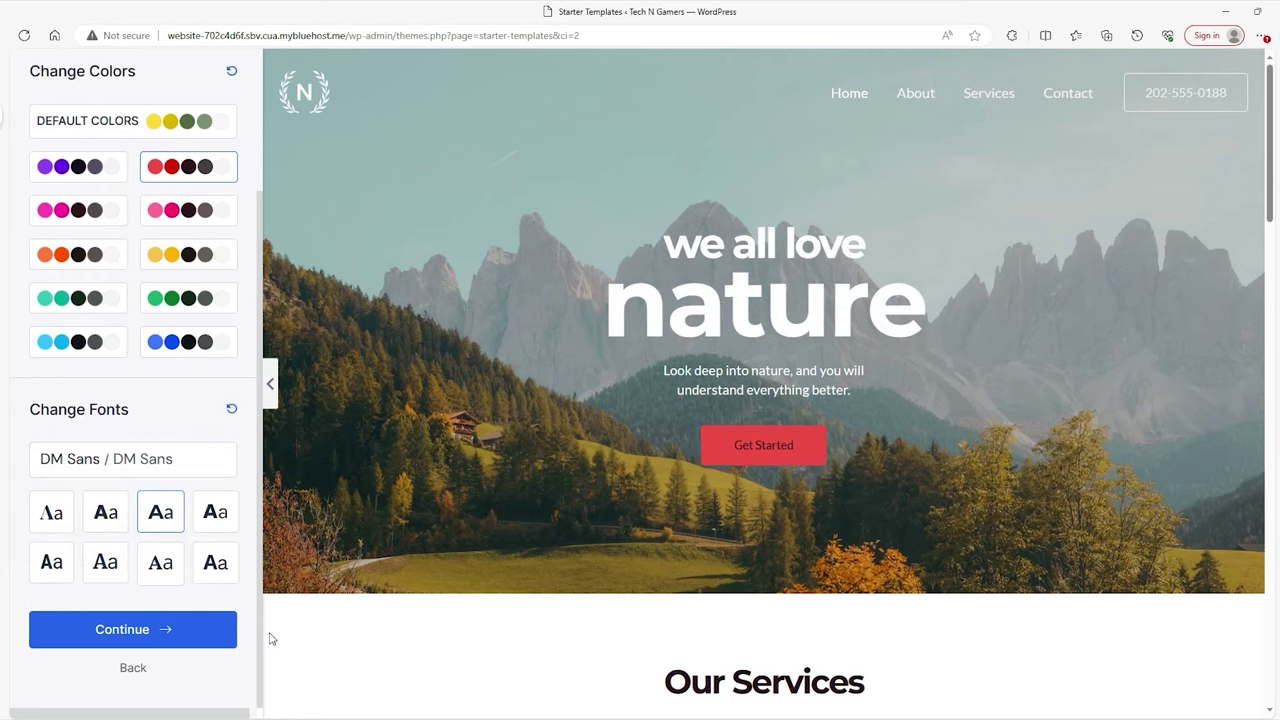
pyautogui.click(222, 629)
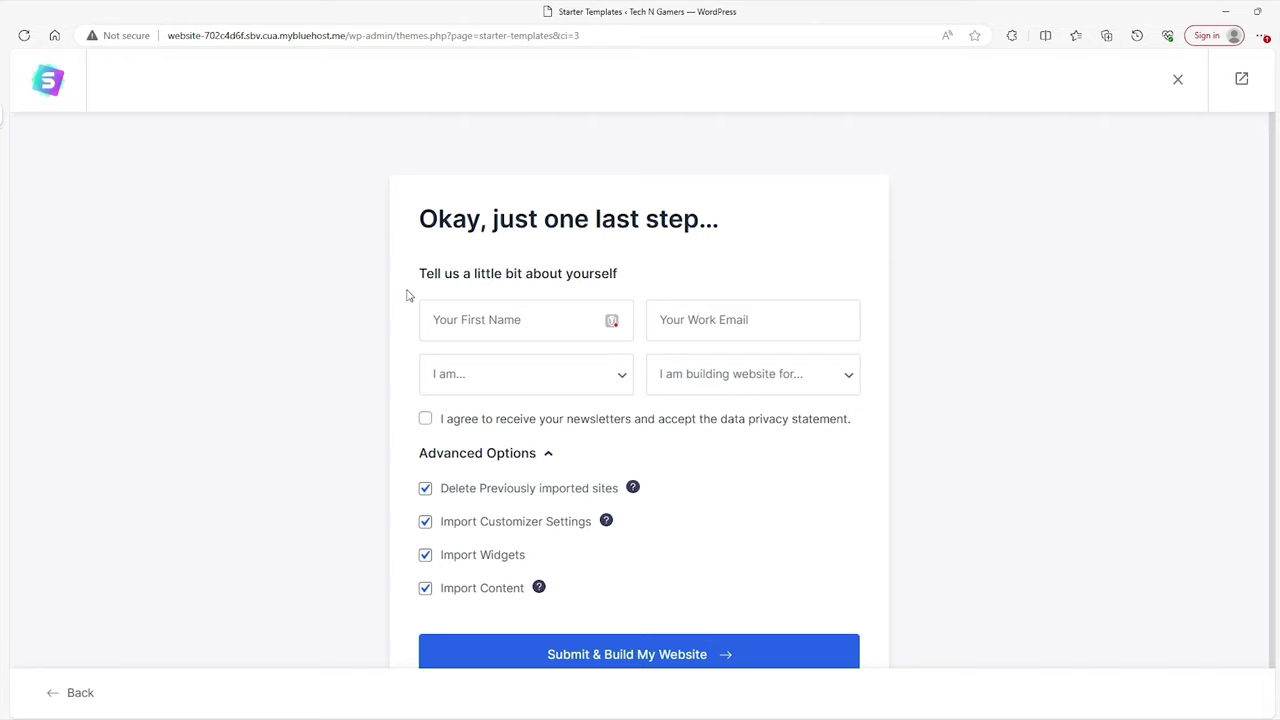
# Scroll through the newly imported Home page preview.
pyautogui.scroll(-1, 397, 283)
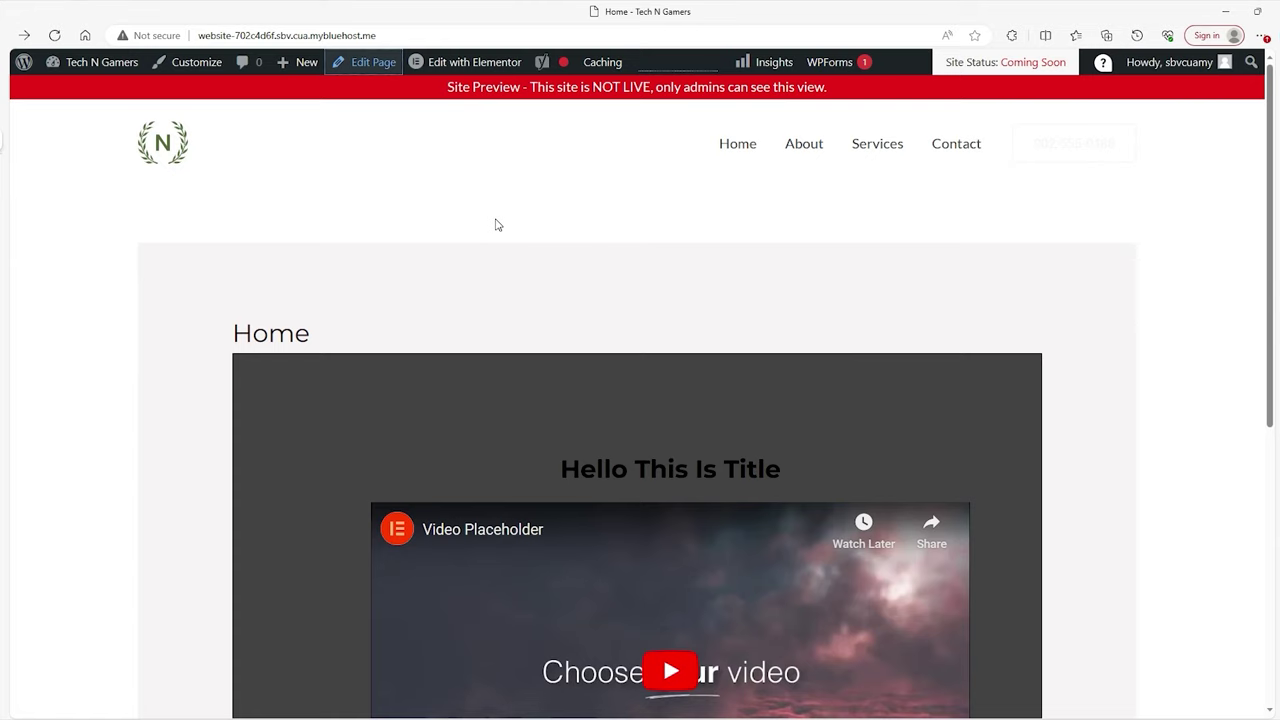
# Open the Home page in Elementor from Edit Page, confirming Leave in the prompt.
pyautogui.scroll(-2, 496, 224)
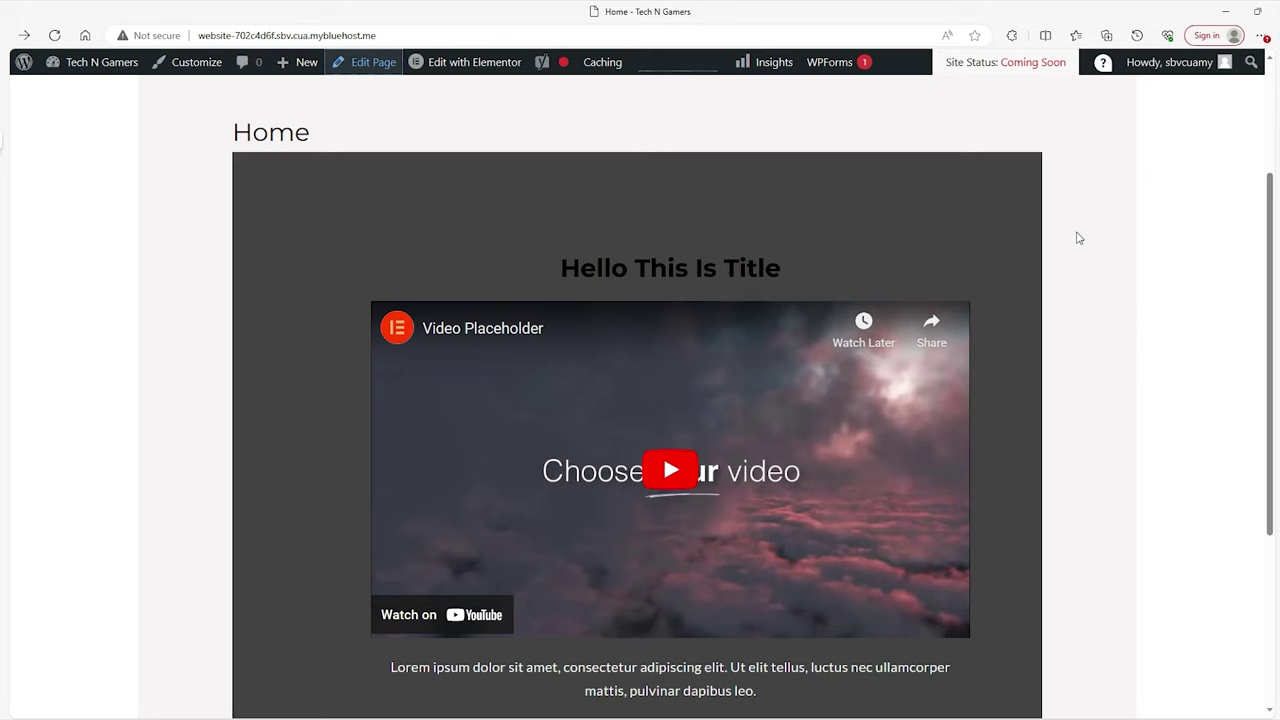
pyautogui.scroll(-2, 1080, 242)
pyautogui.scroll(4, 1080, 250)
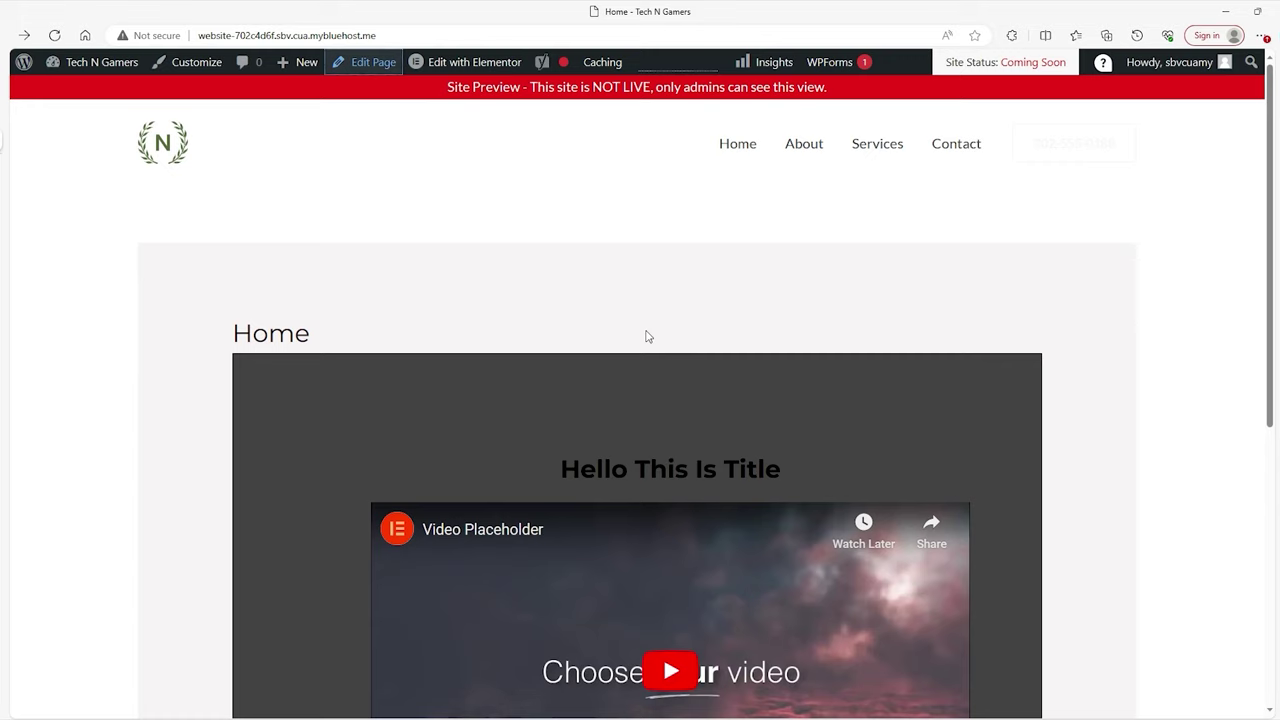
pyautogui.click(360, 64)
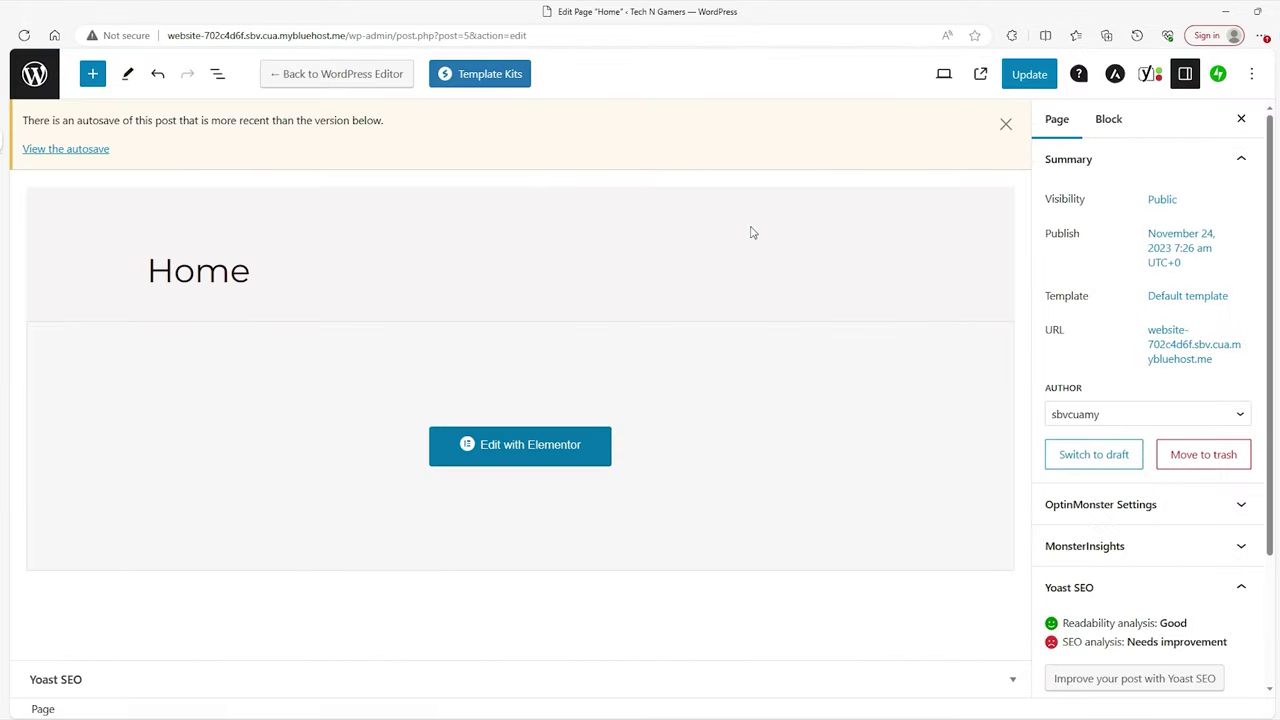
pyautogui.click(529, 454)
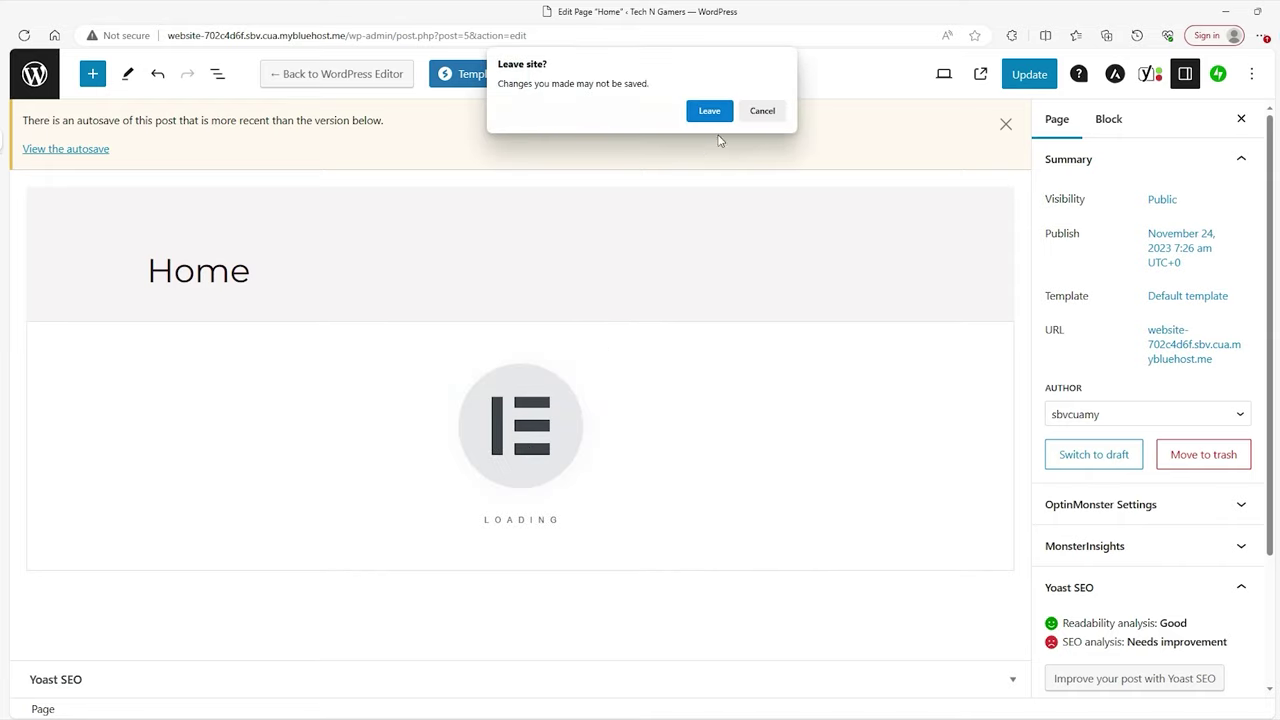
pyautogui.click(707, 111)
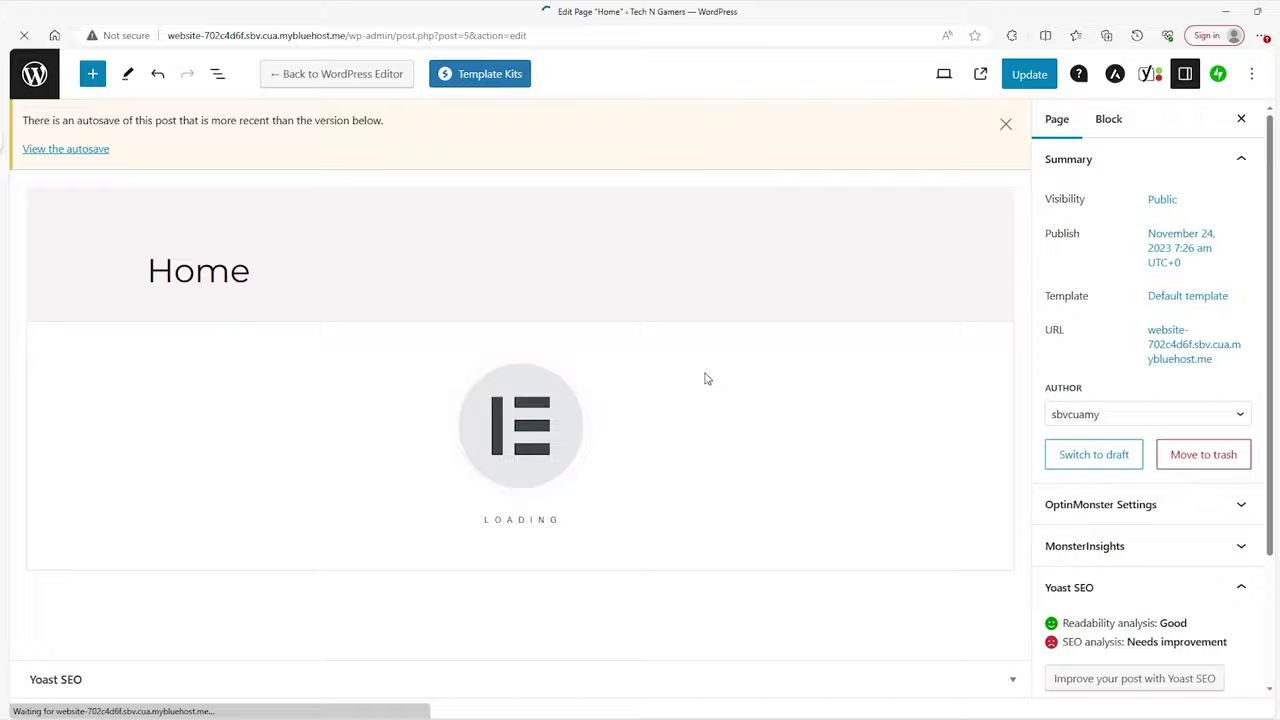
# Delete the dark 'Hello This Is Title' and video section below the Home title.
pyautogui.scroll(-8, 761, 377)
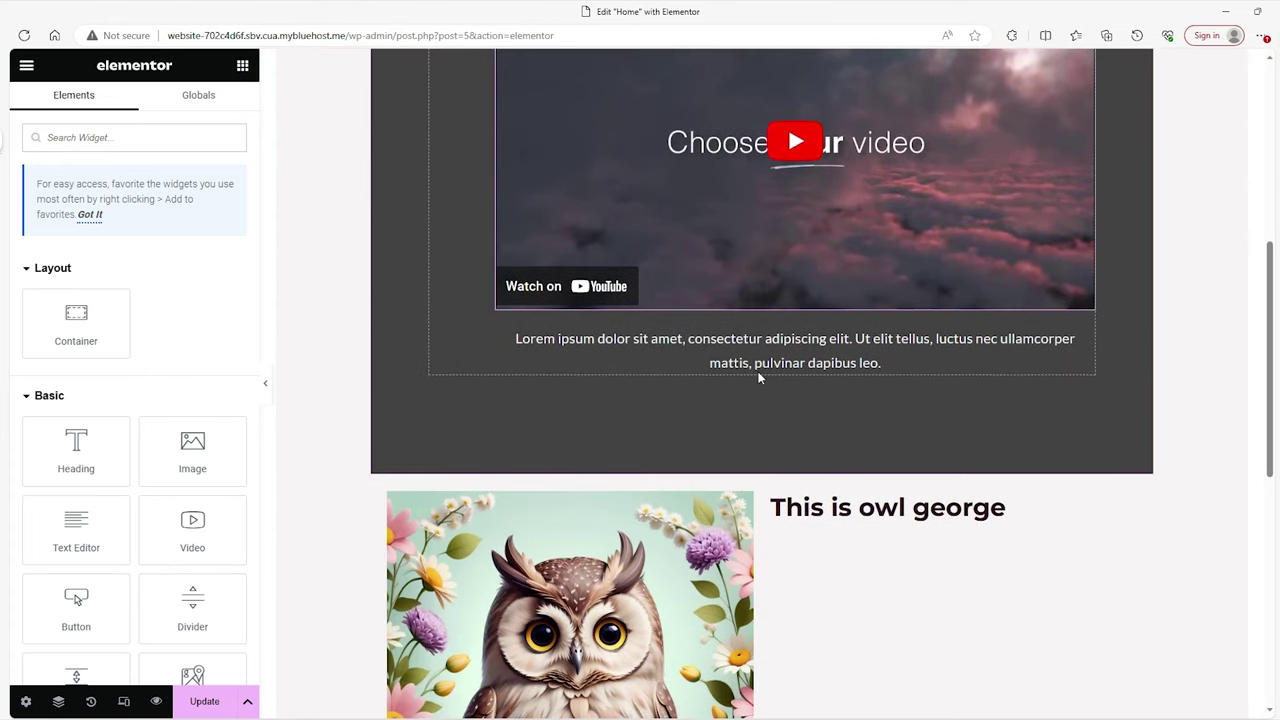
pyautogui.scroll(8, 797, 462)
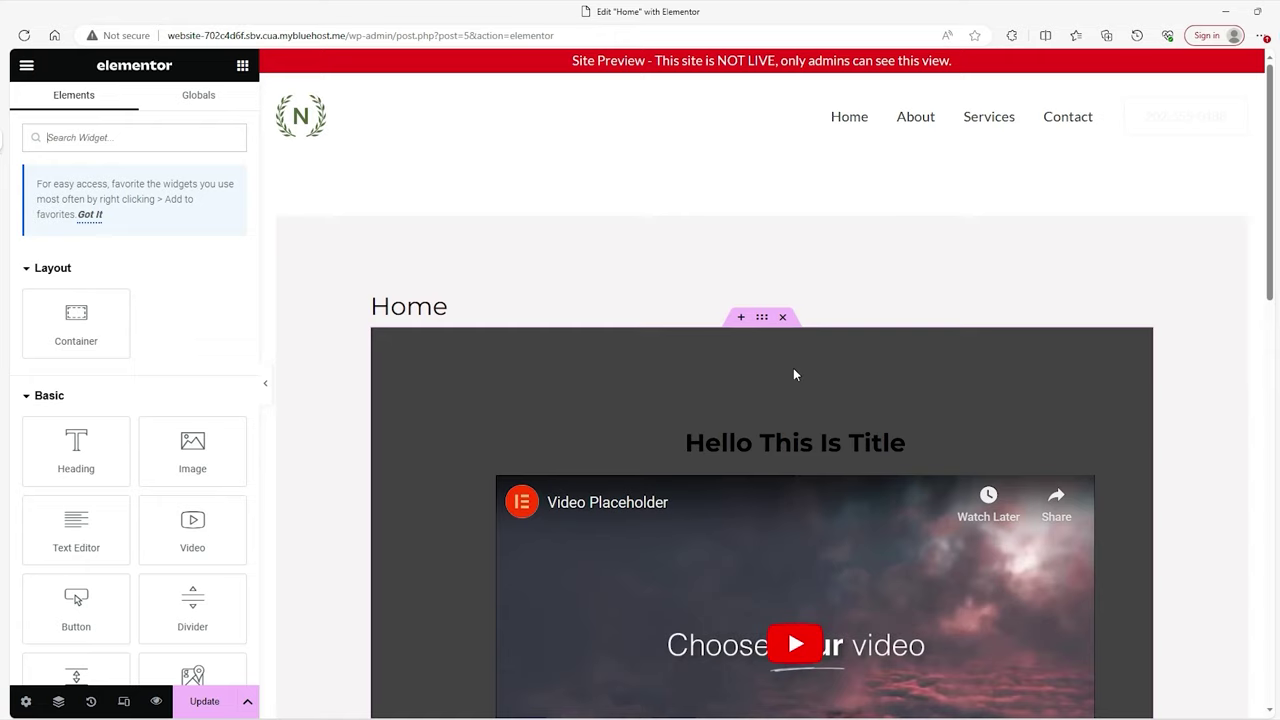
pyautogui.click(782, 317)
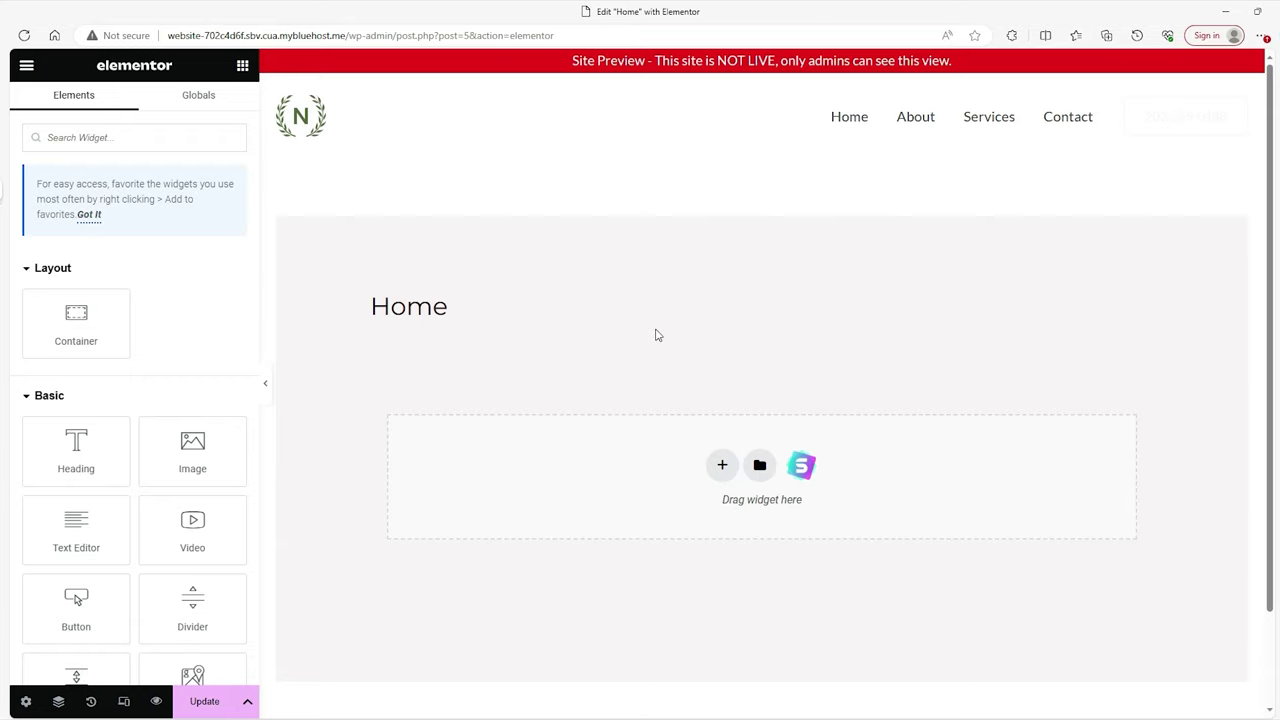
pyautogui.scroll(-3, 120, 360)
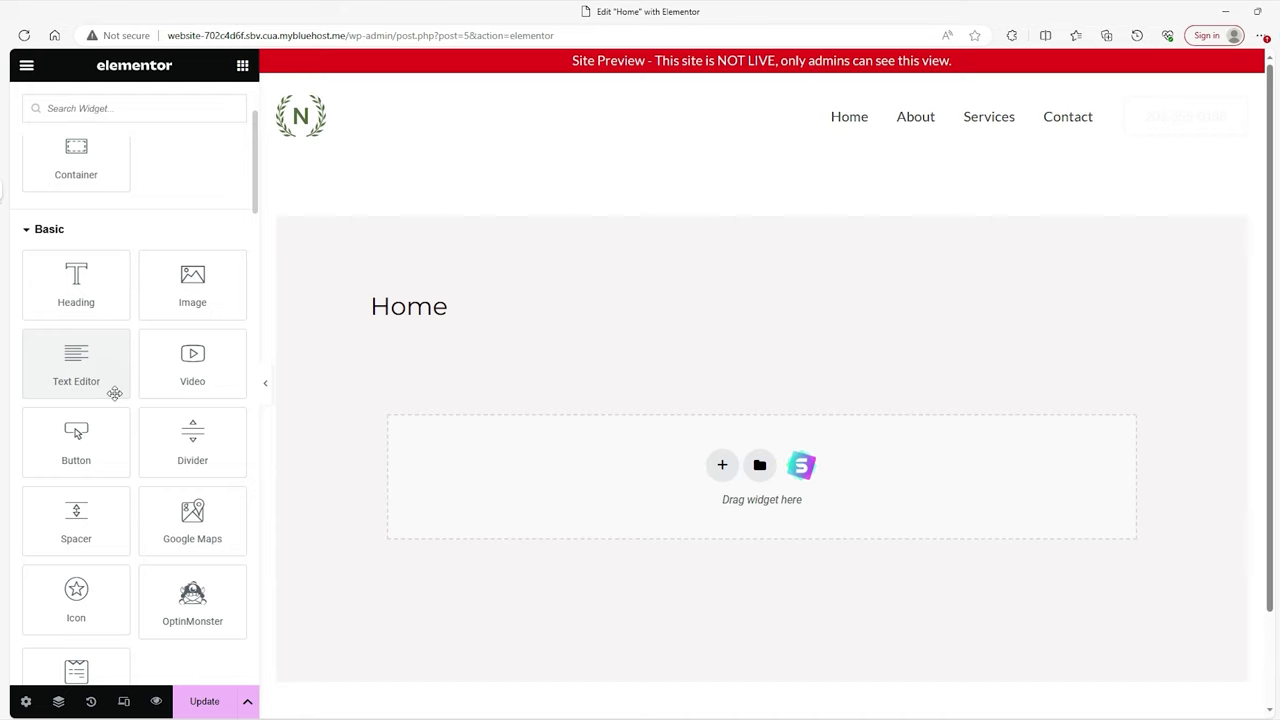
pyautogui.scroll(-1, 117, 400)
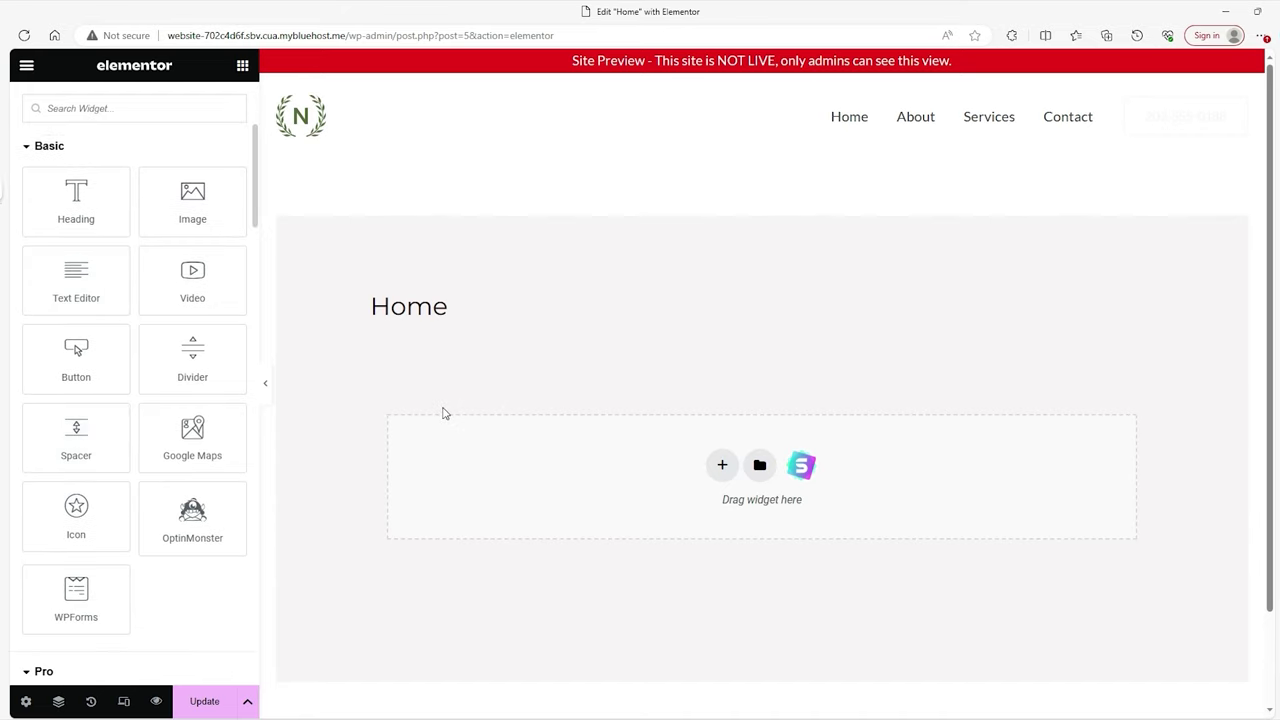
pyautogui.scroll(3, 211, 439)
pyautogui.scroll(-15, 84, 430)
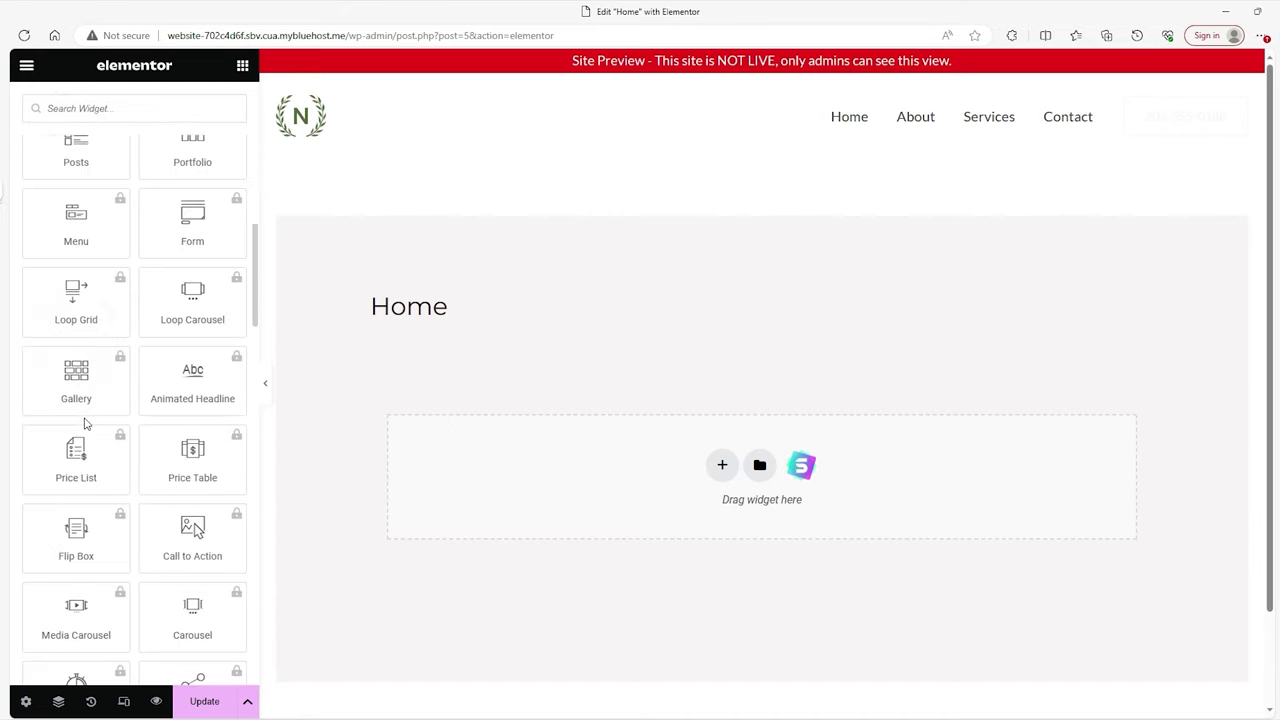
pyautogui.scroll(15, 84, 430)
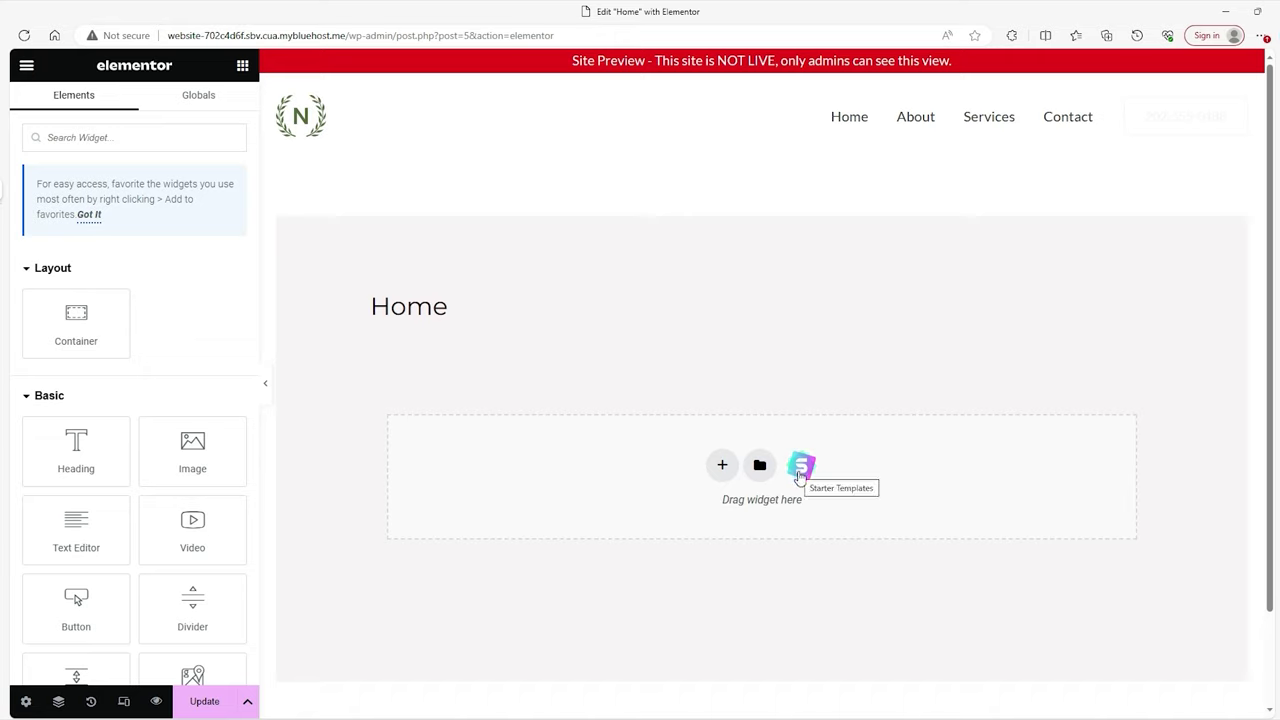
# Import the first dark Heading-category block from the Starter Templates blocks library.
pyautogui.click(801, 468)
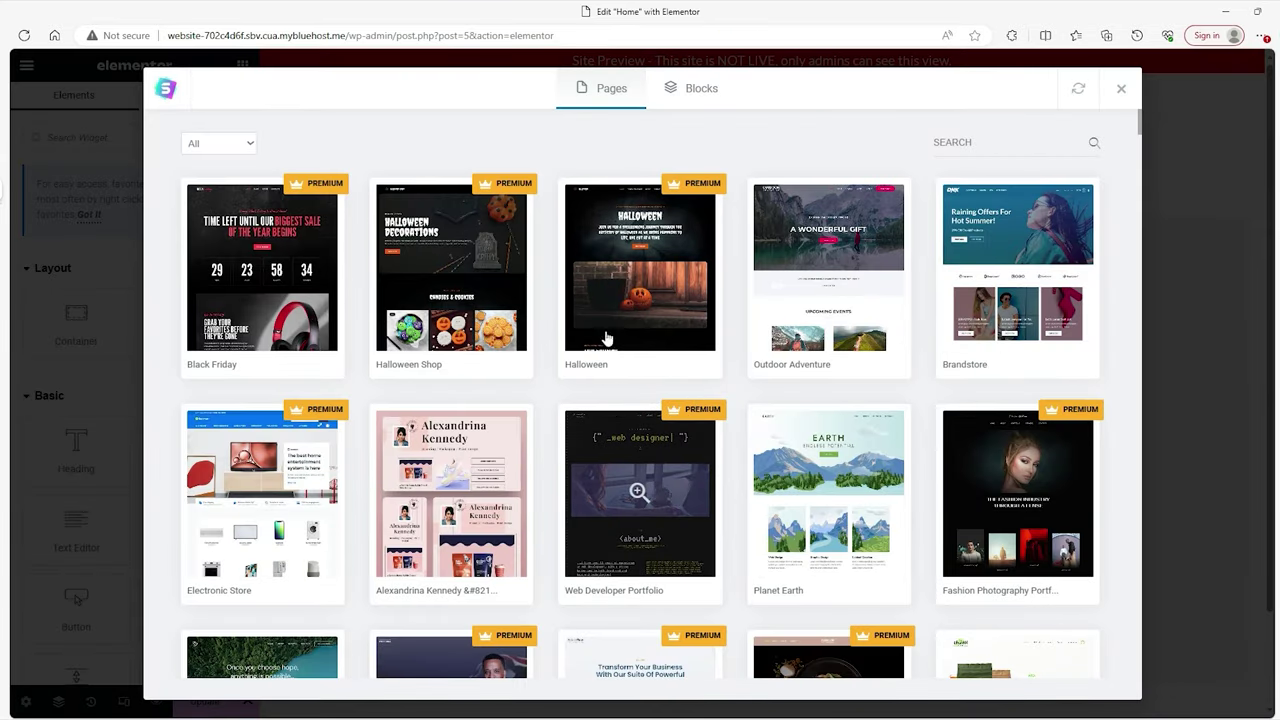
pyautogui.click(702, 90)
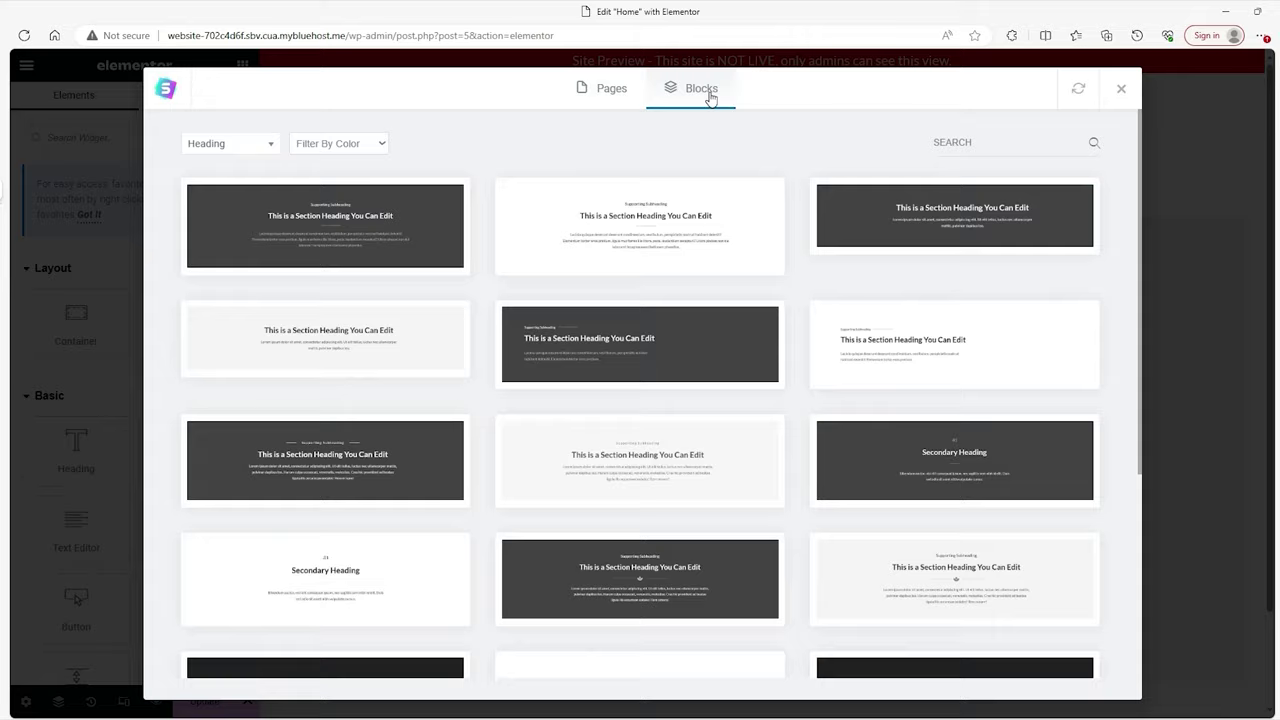
pyautogui.click(234, 151)
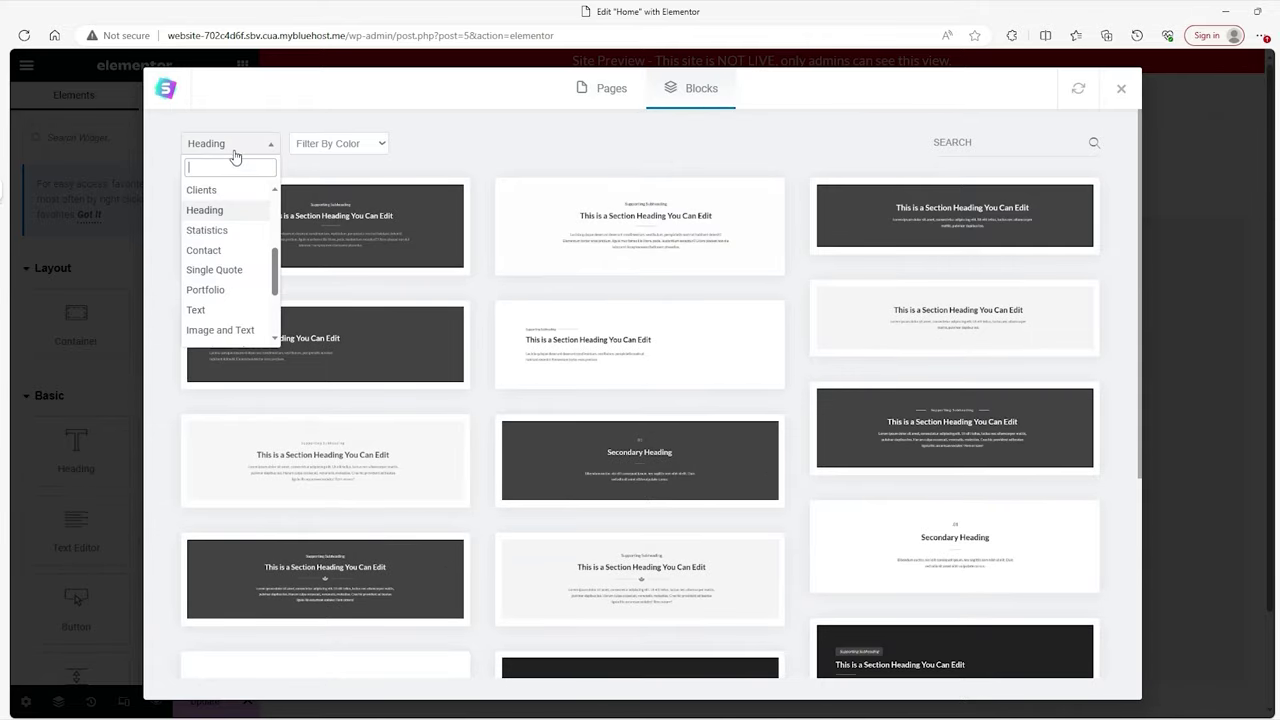
pyautogui.click(215, 209)
pyautogui.click(376, 226)
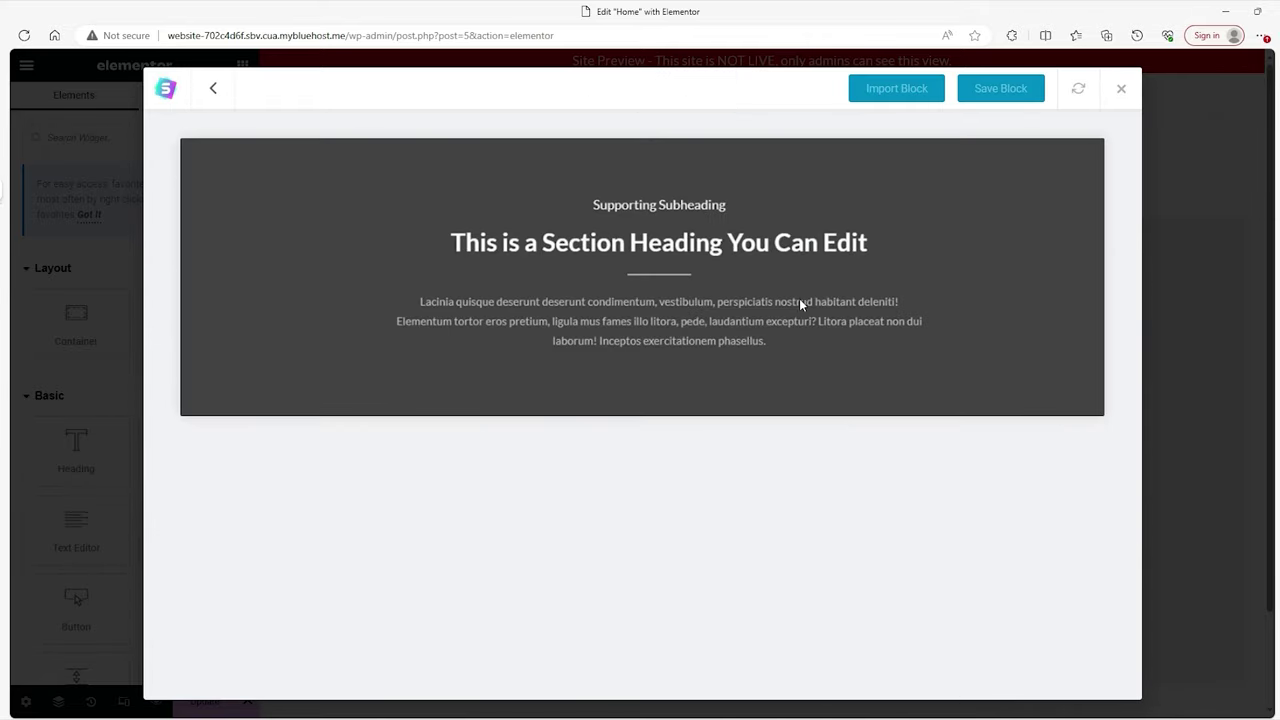
pyautogui.click(884, 94)
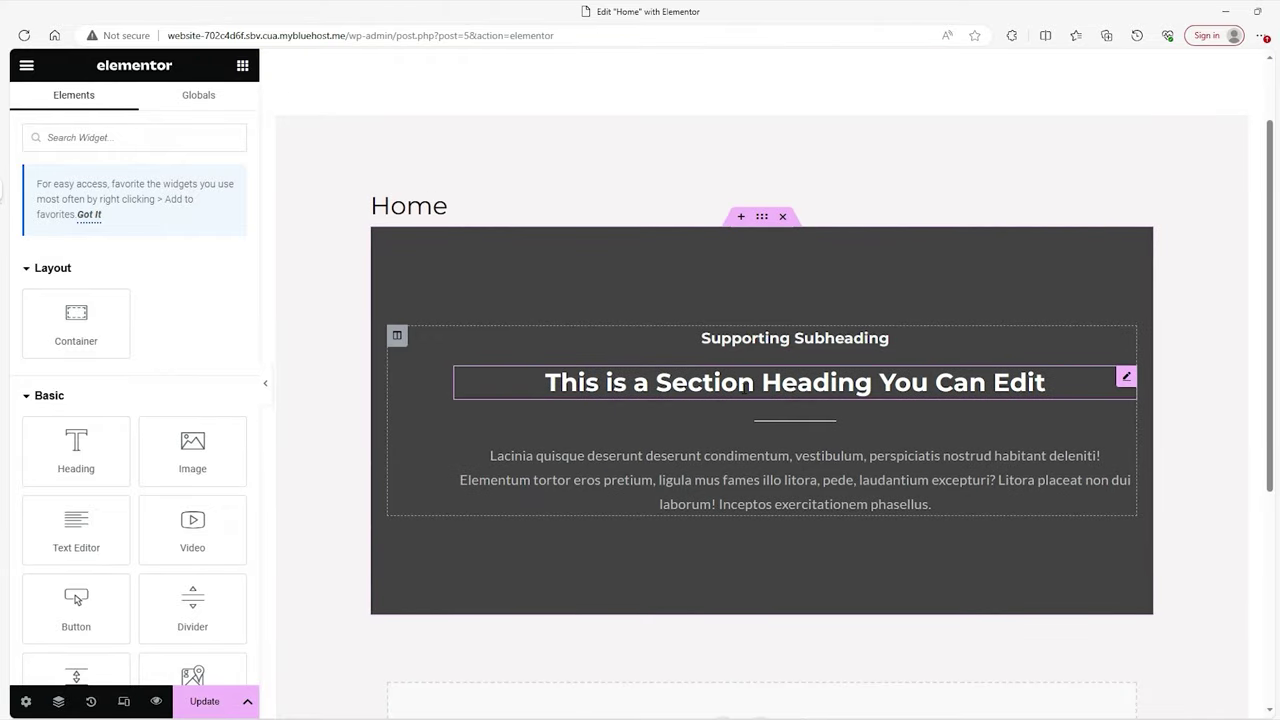
# Give the section heading the global Primary colour and Arial font at 34 px.
pyautogui.tripleClick(745, 390)
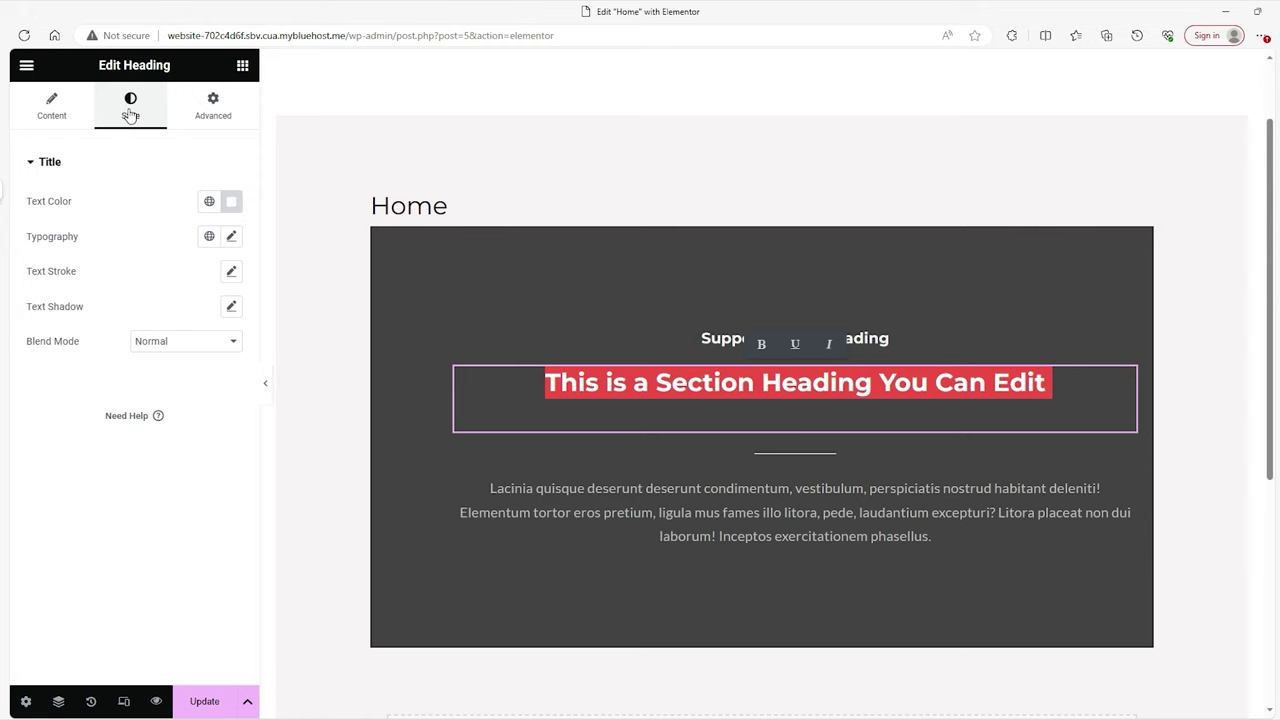
pyautogui.click(208, 204)
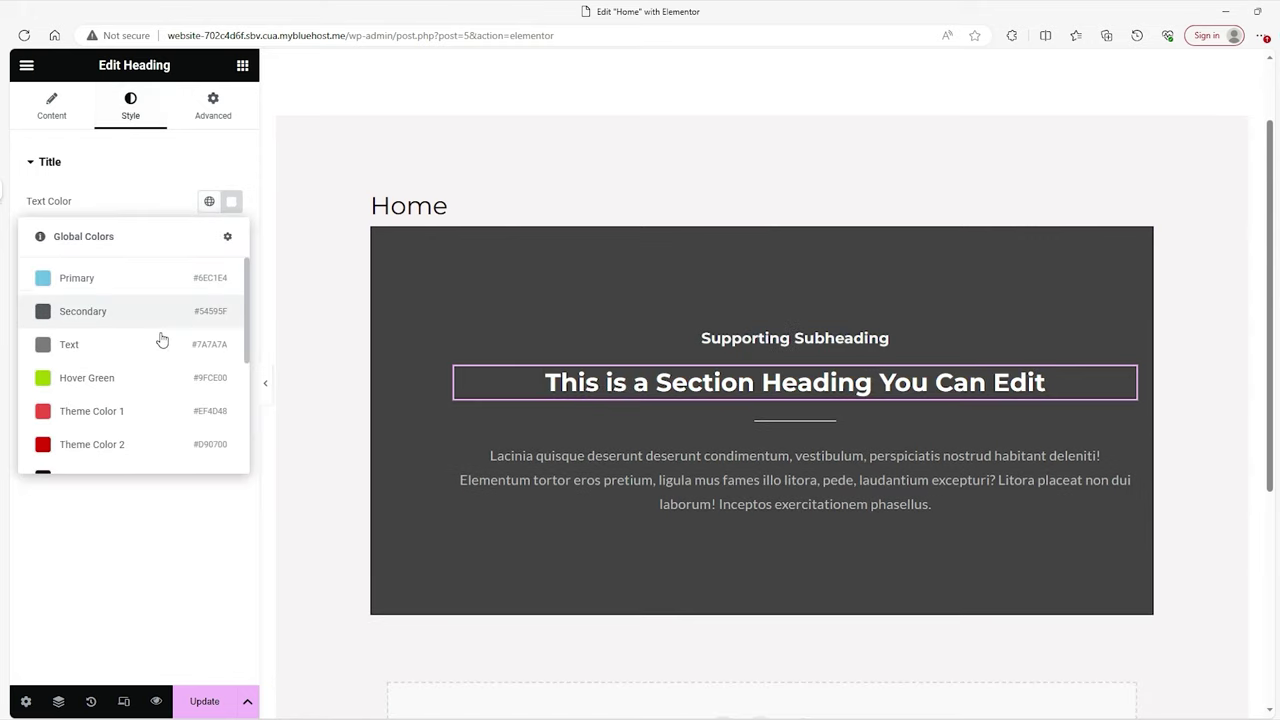
pyautogui.click(143, 289)
pyautogui.click(230, 238)
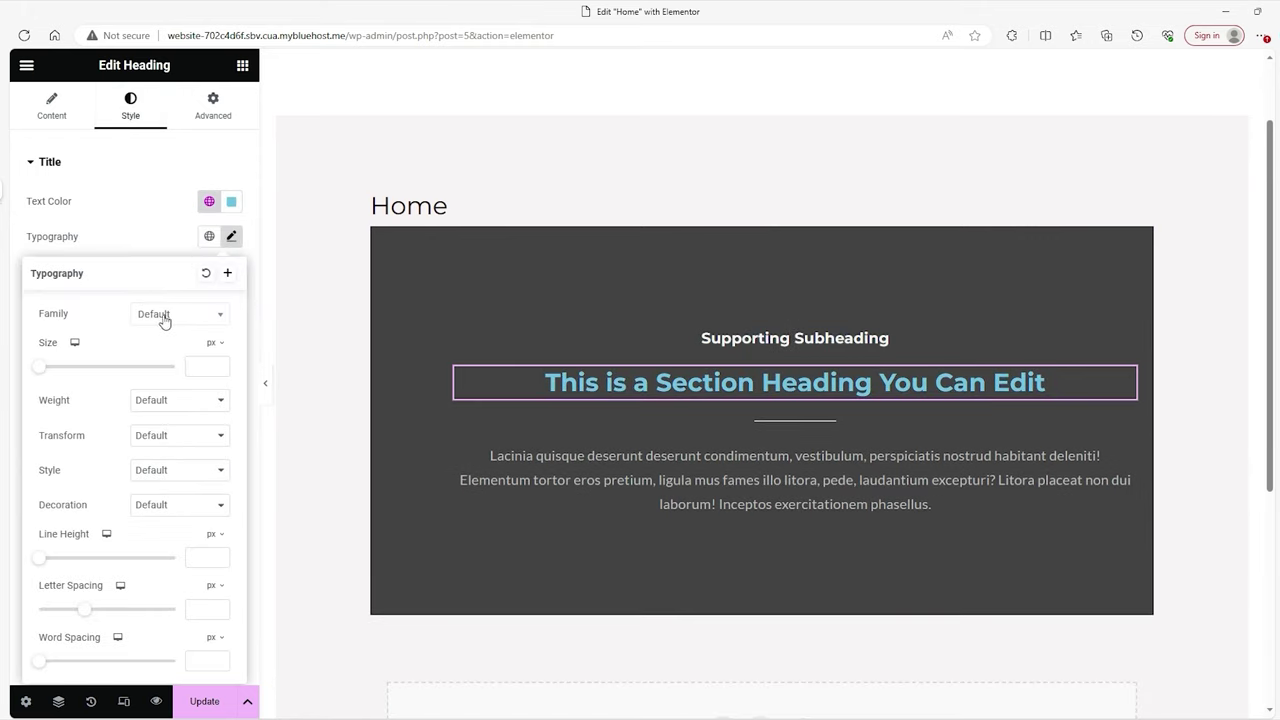
pyautogui.click(164, 317)
pyautogui.click(140, 403)
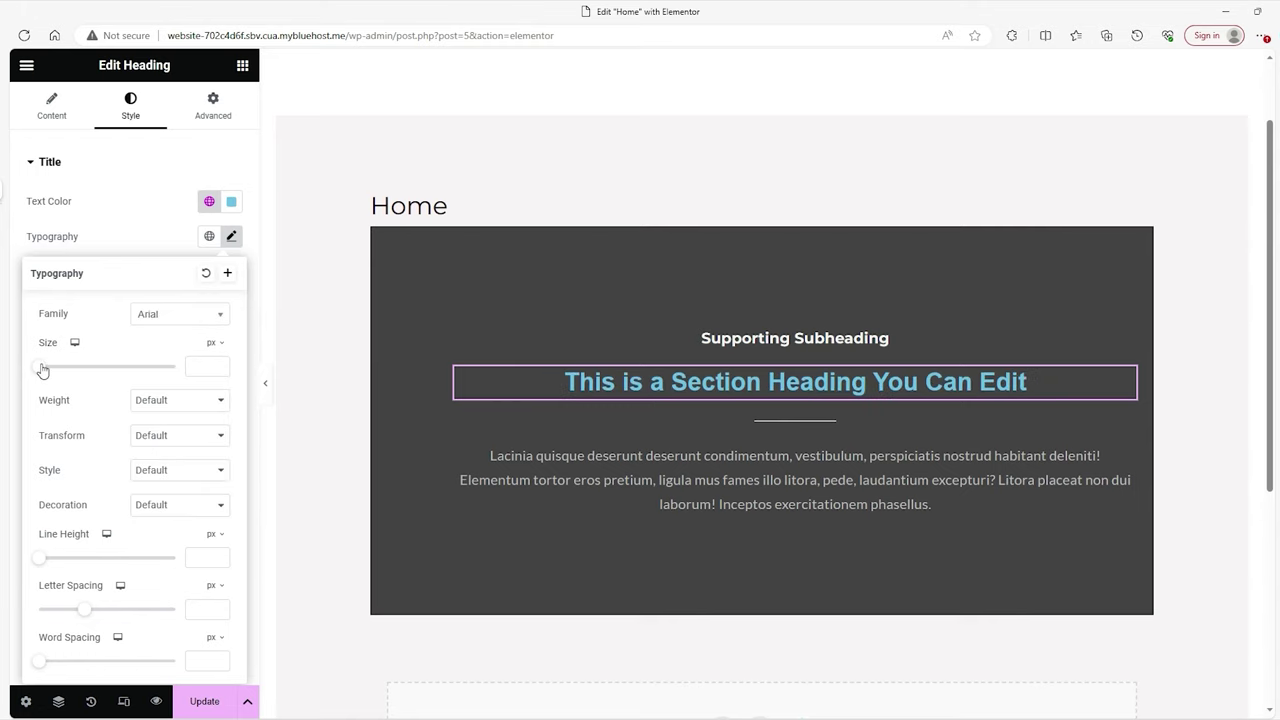
pyautogui.moveTo(42, 369); pyautogui.dragTo(79, 370)
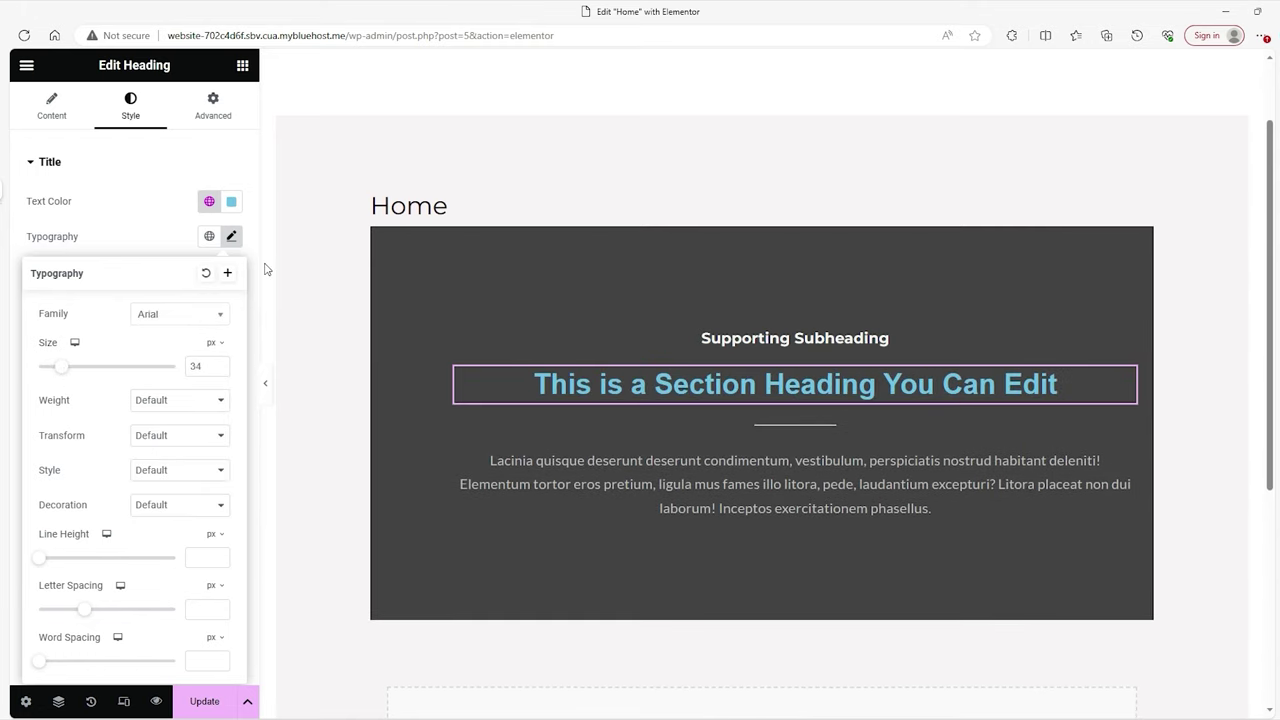
pyautogui.click(242, 65)
# Place a Video widget under the light-blue heading and save the page with Update.
pyautogui.scroll(-1, 204, 307)
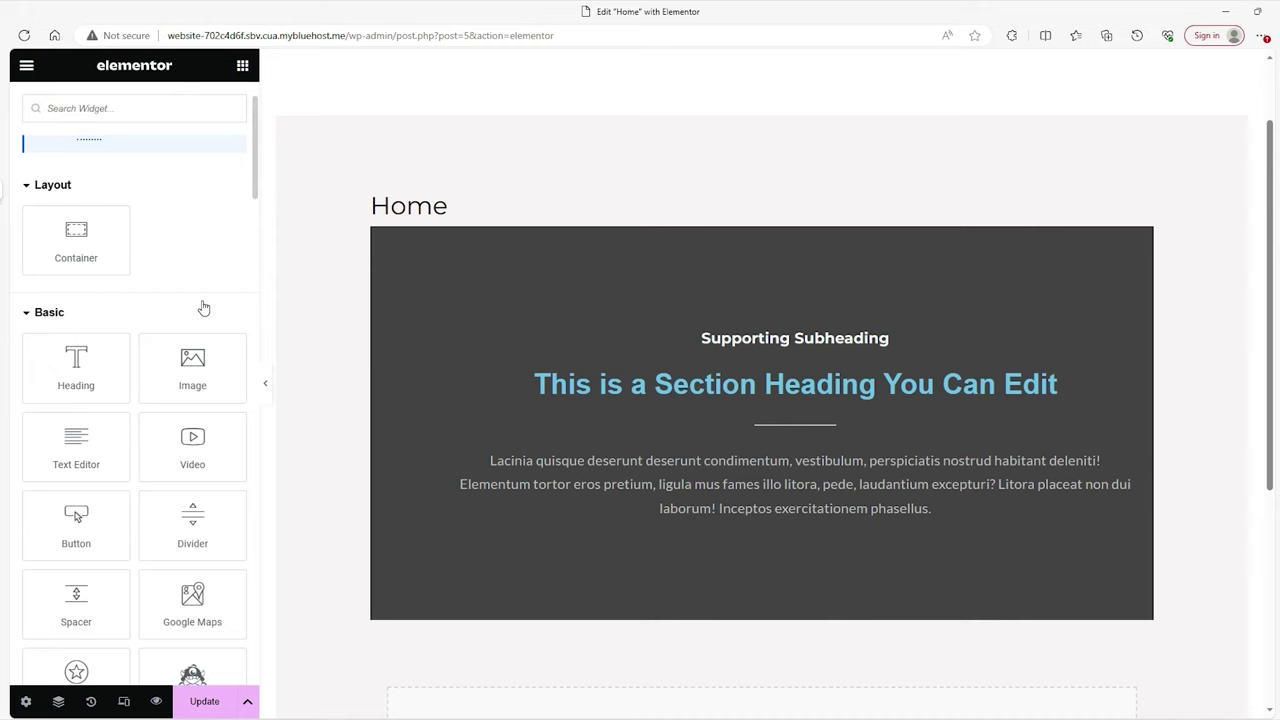
pyautogui.scroll(-1, 211, 279)
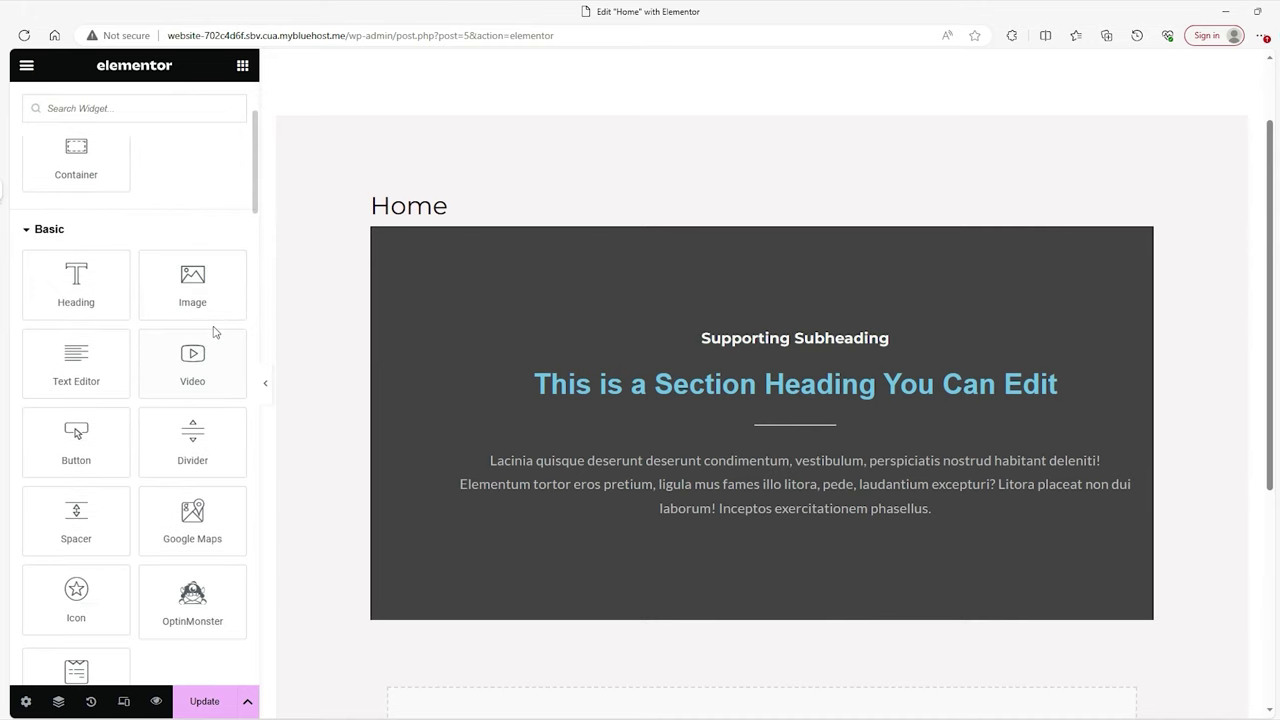
pyautogui.moveTo(212, 345); pyautogui.dragTo(642, 409)
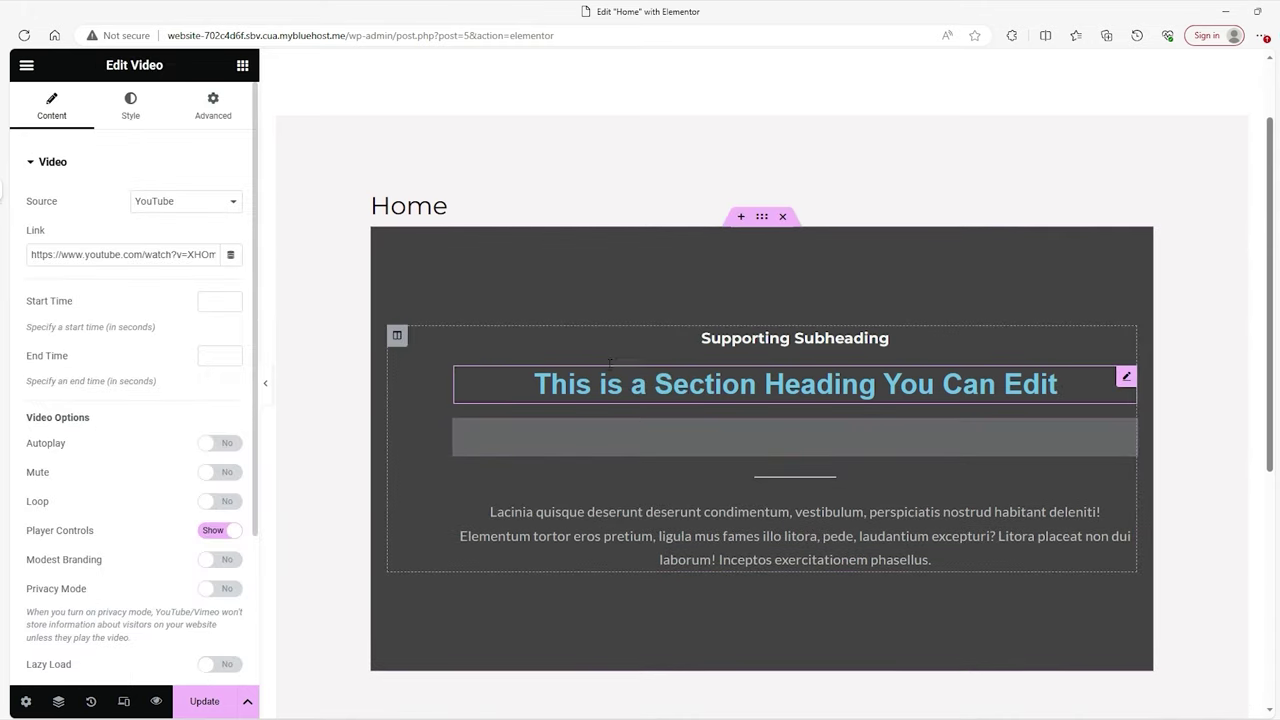
pyautogui.scroll(-1, 1071, 477)
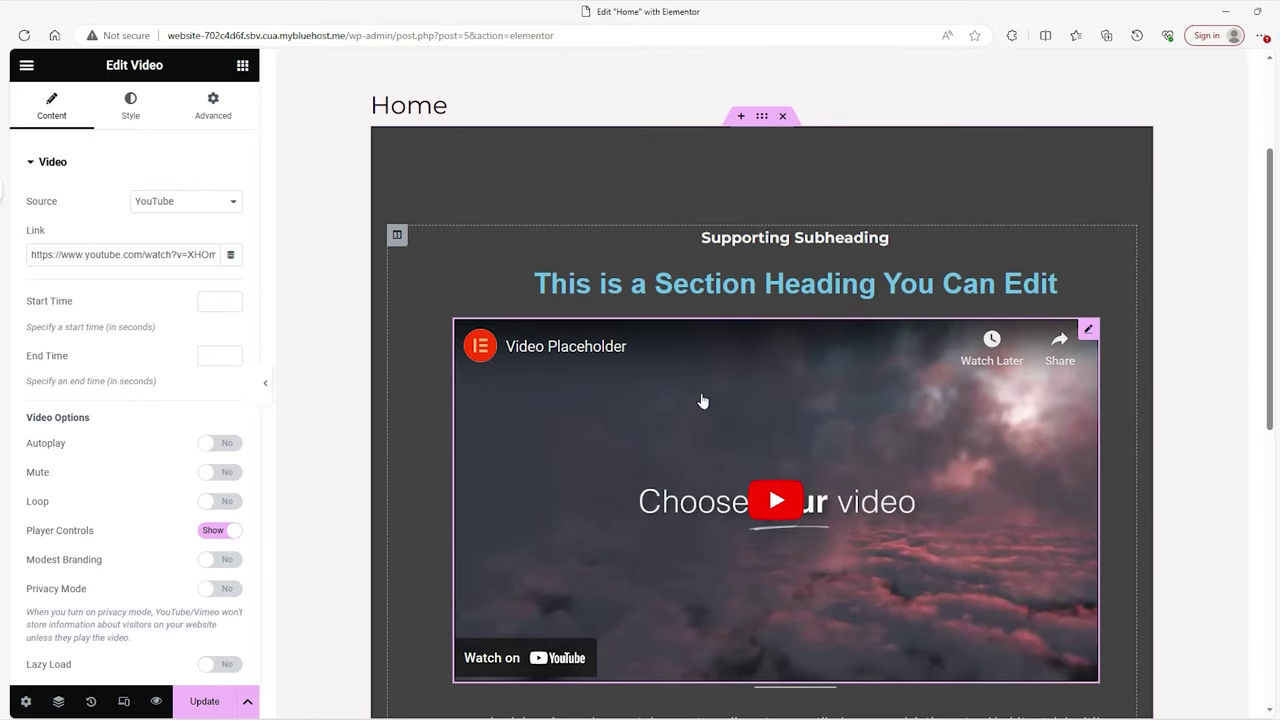
pyautogui.scroll(-1, 548, 505)
pyautogui.scroll(-1, 453, 507)
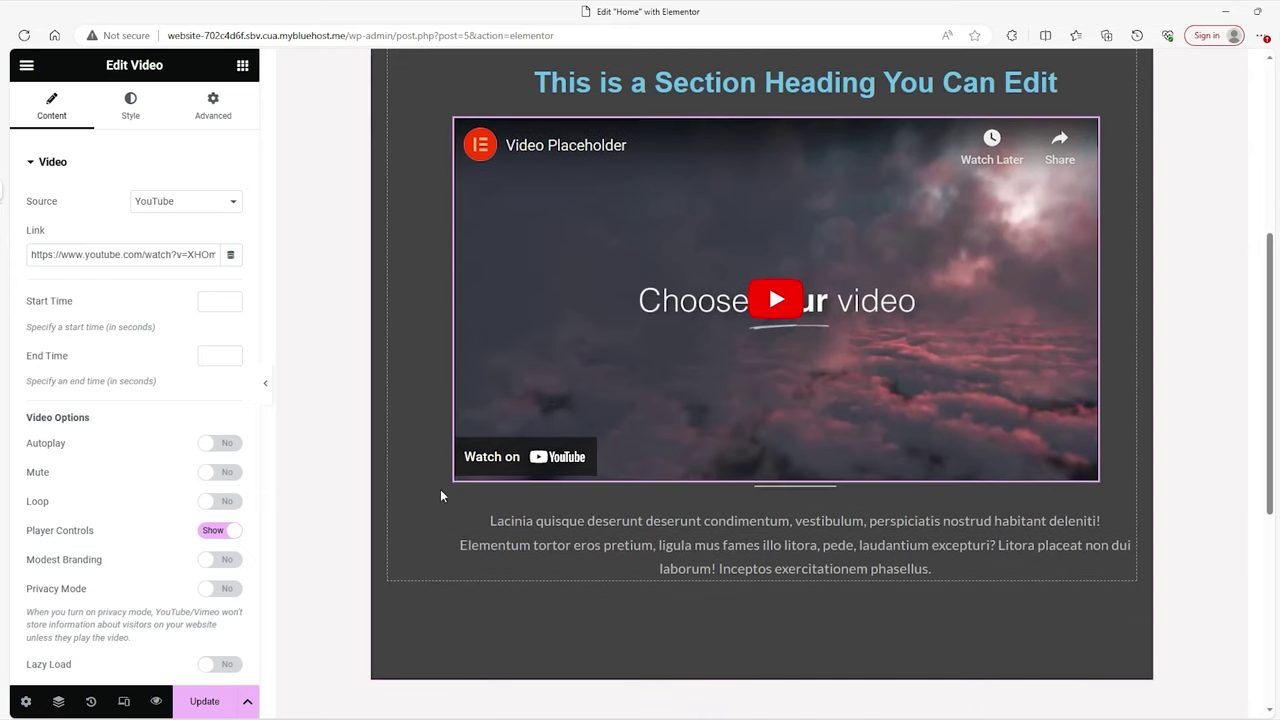
pyautogui.click(204, 701)
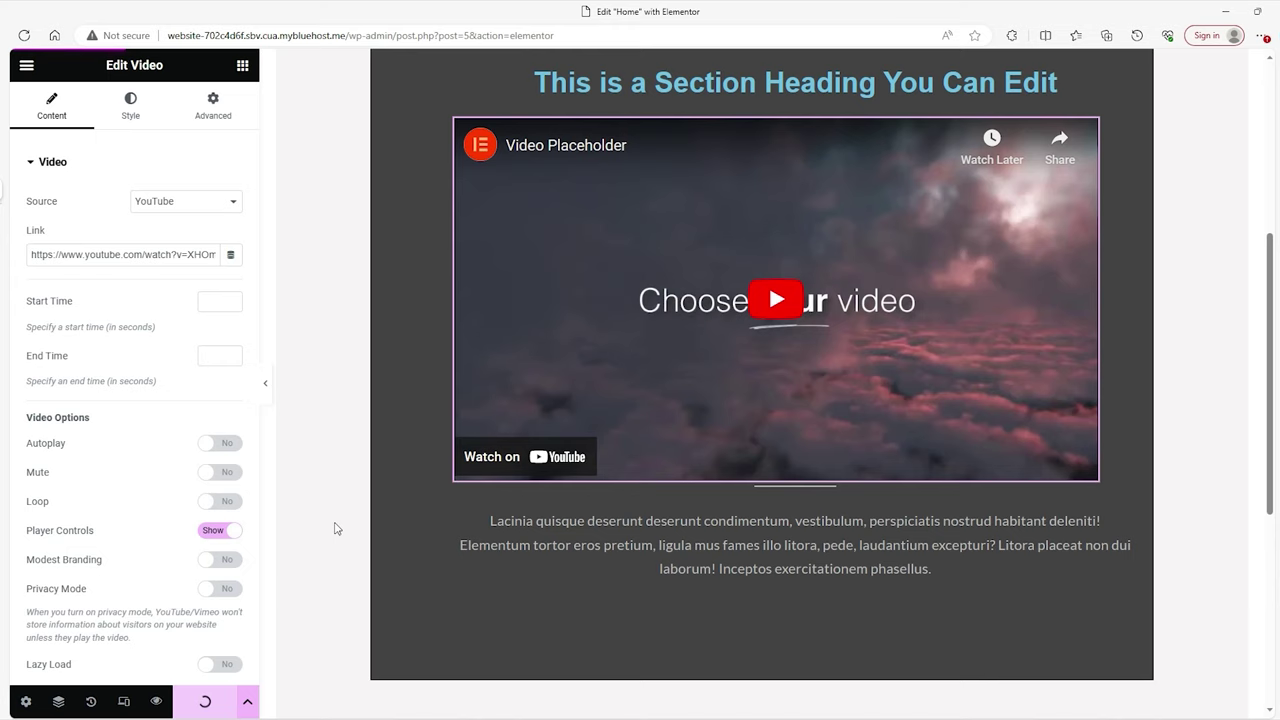
pyautogui.scroll(2, 320, 542)
pyautogui.scroll(2, 367, 512)
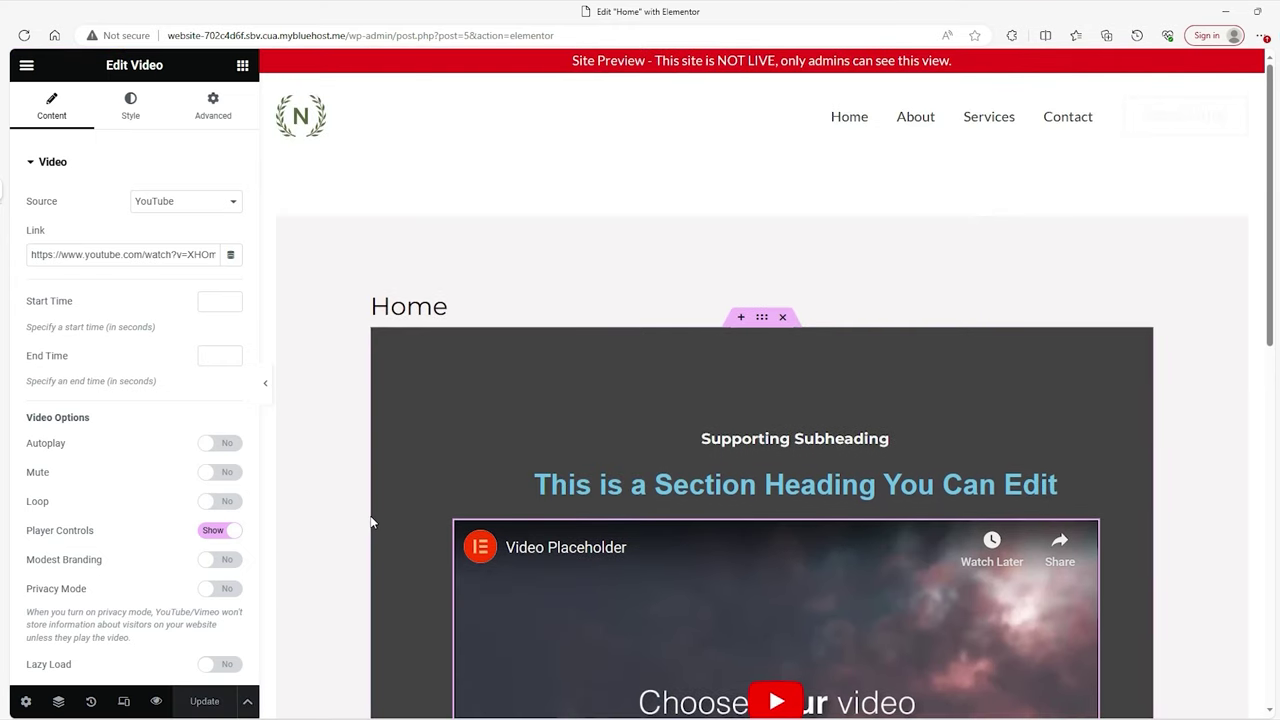
pyautogui.click(242, 65)
pyautogui.scroll(-1, 661, 331)
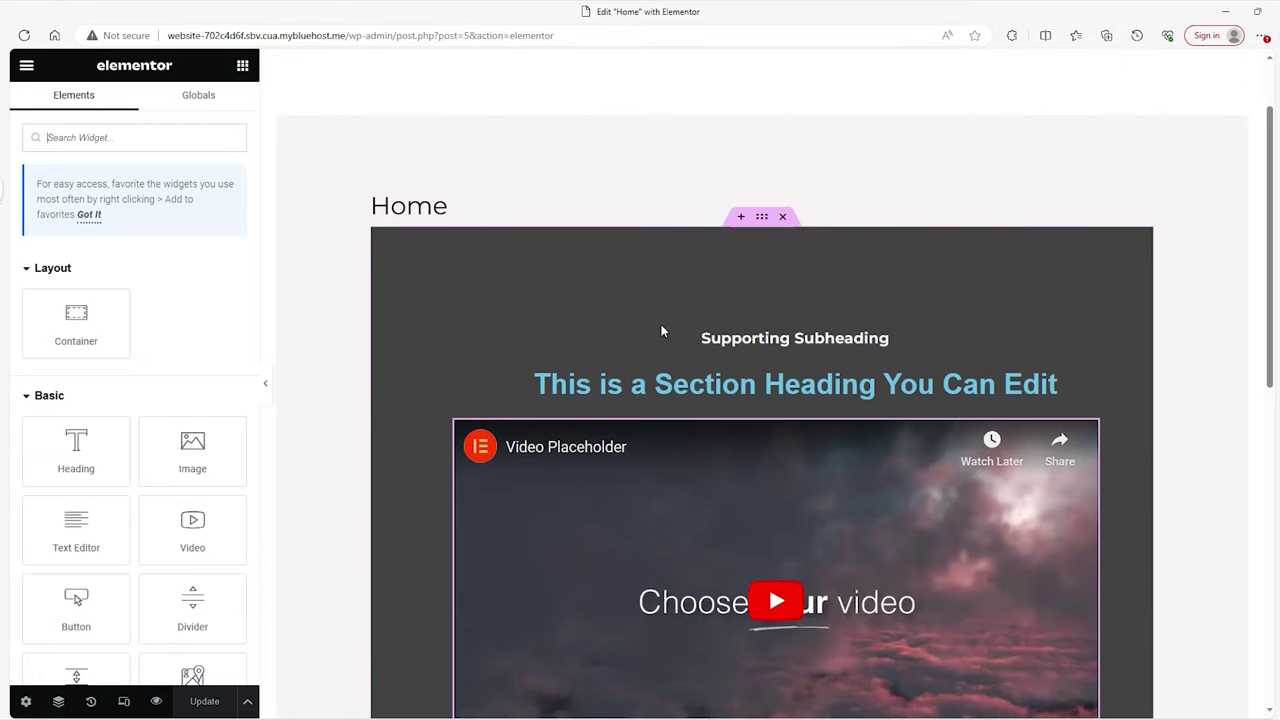
# Insert a four-column container, move it beneath the dark video section and dismiss the spare layout picker.
pyautogui.click(741, 218)
pyautogui.scroll(-8, 735, 408)
pyautogui.click(731, 372)
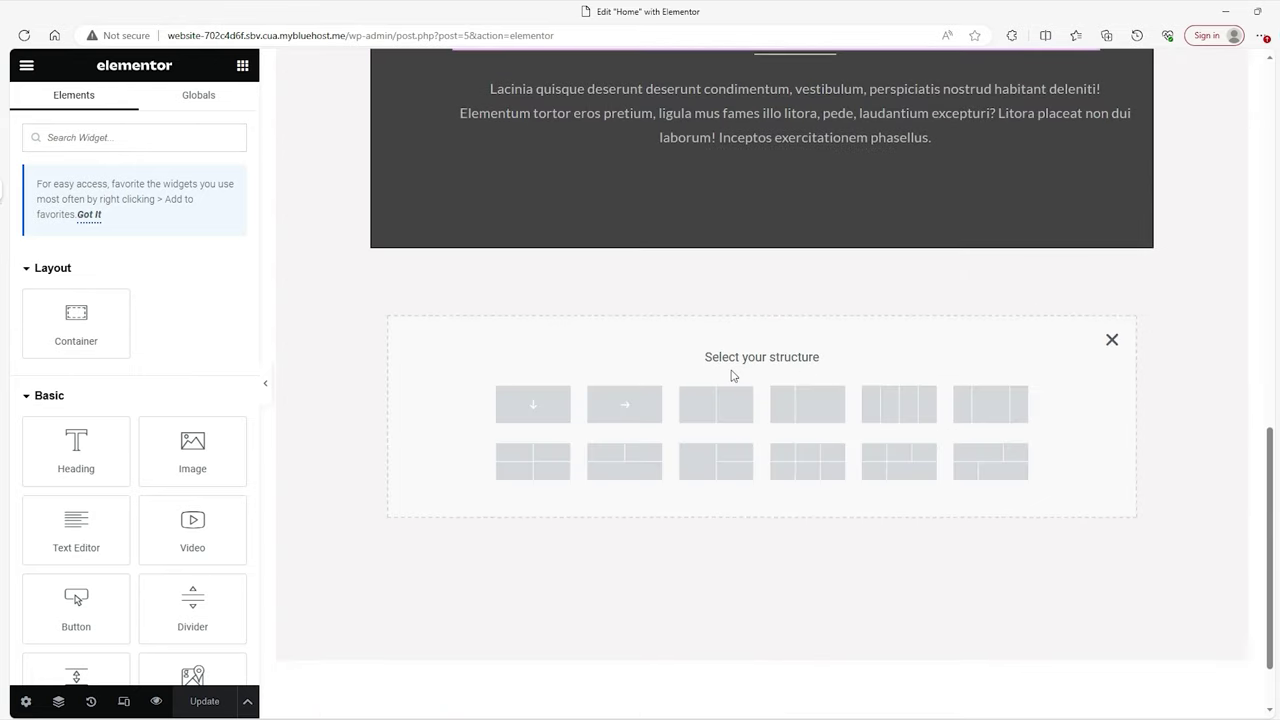
pyautogui.scroll(10, 920, 408)
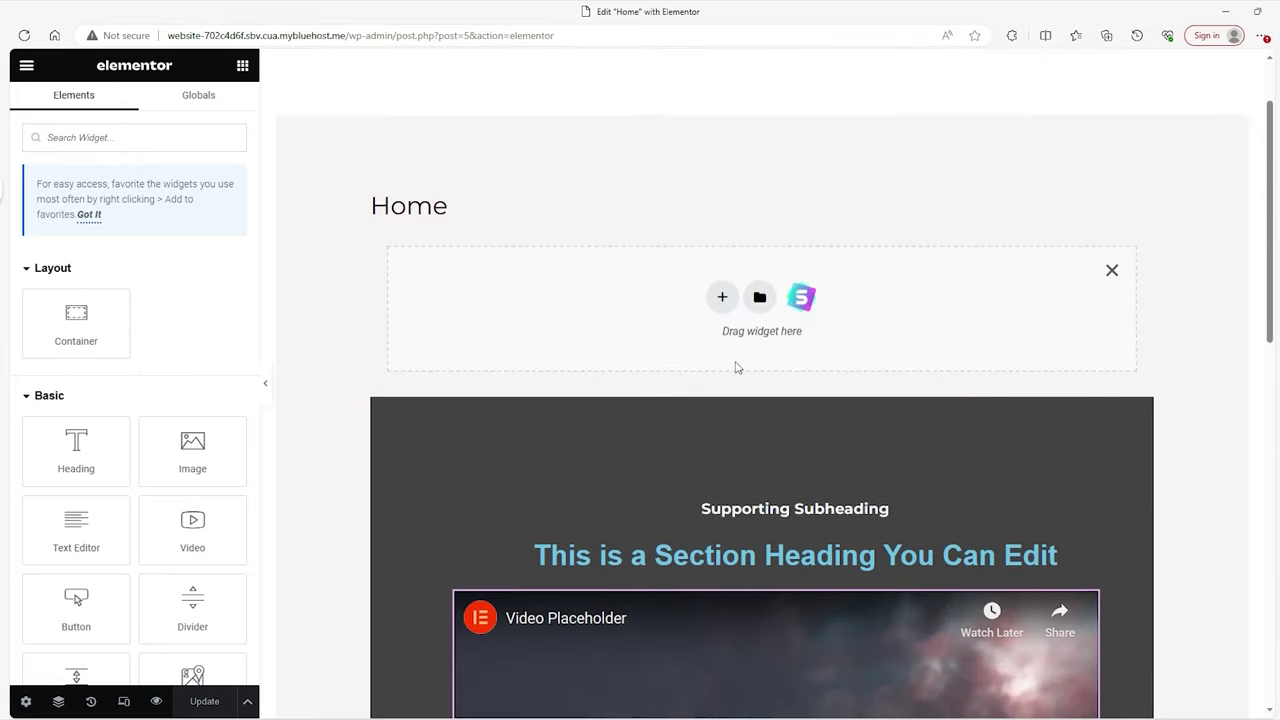
pyautogui.click(723, 298)
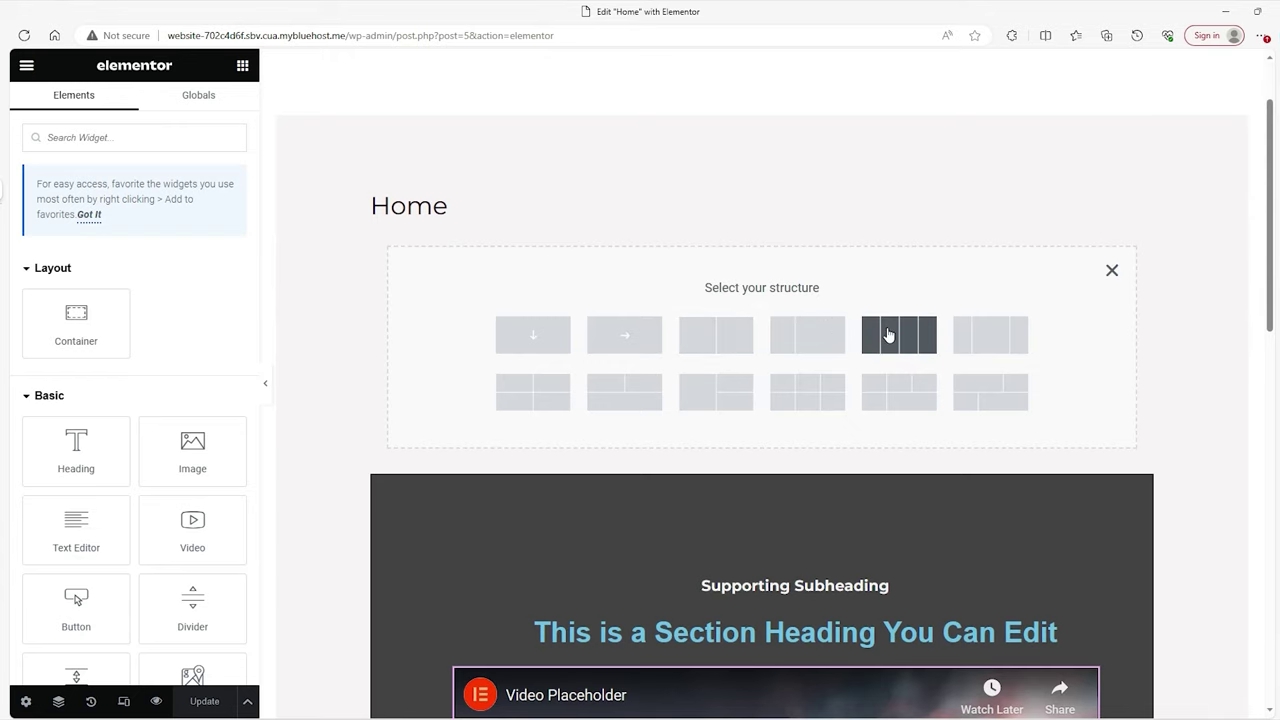
pyautogui.click(790, 333)
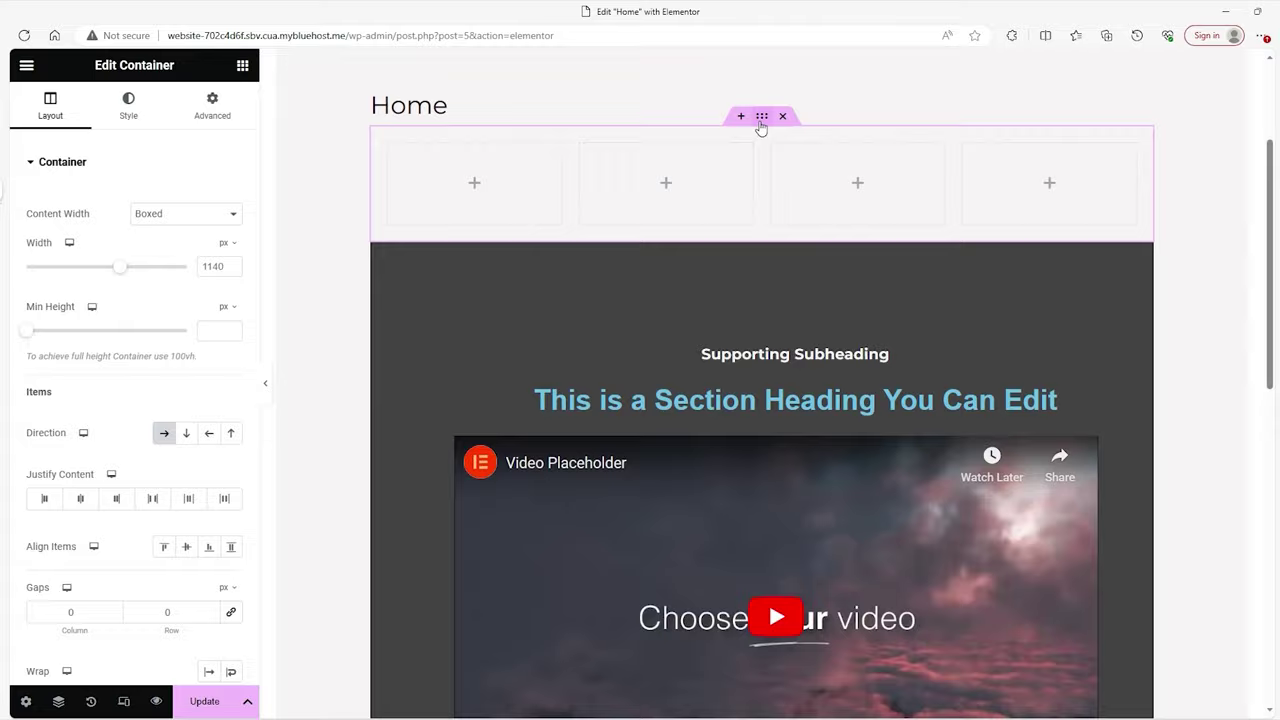
pyautogui.moveTo(760, 116); pyautogui.dragTo(700, 600)
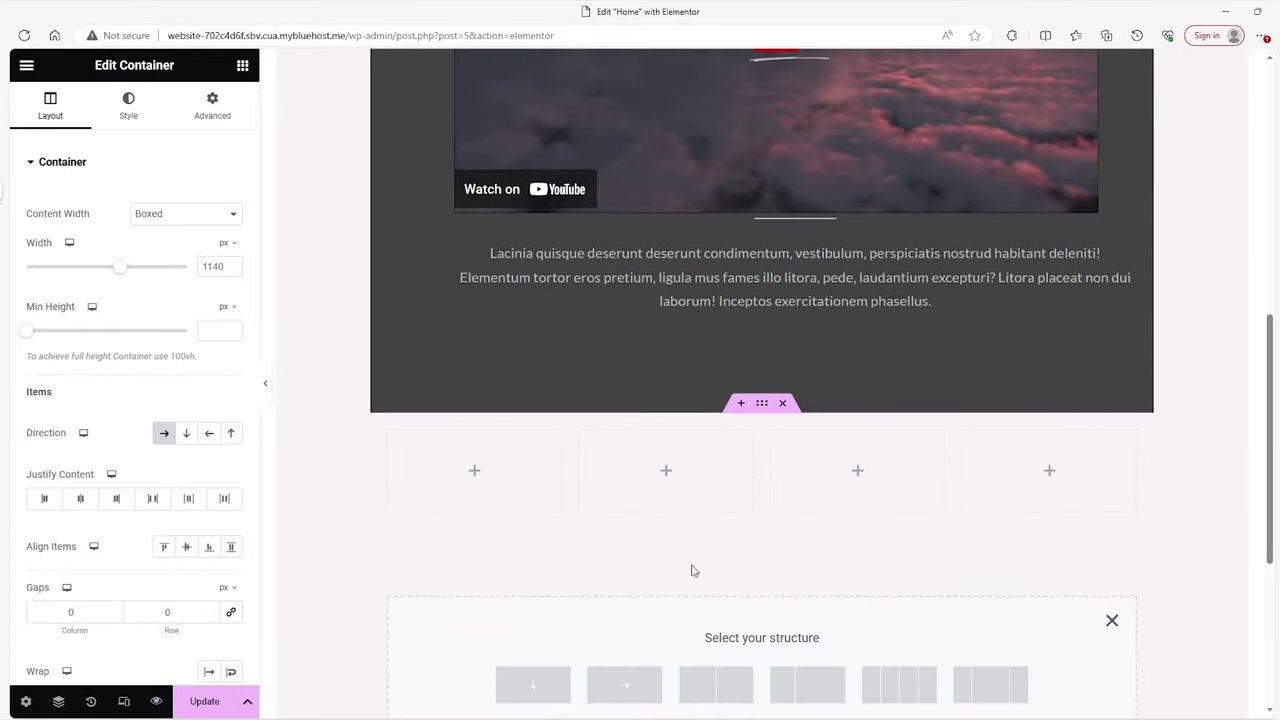
pyautogui.scroll(-2, 1113, 488)
pyautogui.click(1113, 421)
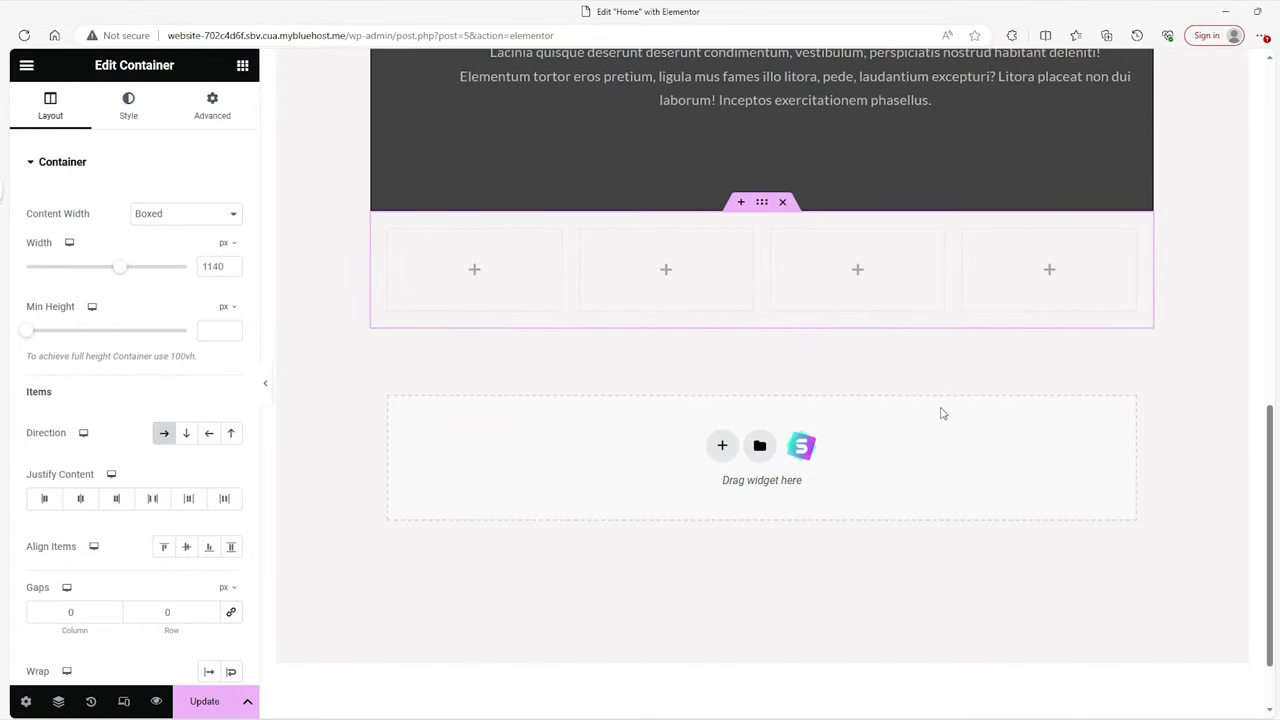
pyautogui.scroll(2, 900, 410)
# Drop an Icon widget with the default star into the first column.
pyautogui.click(242, 66)
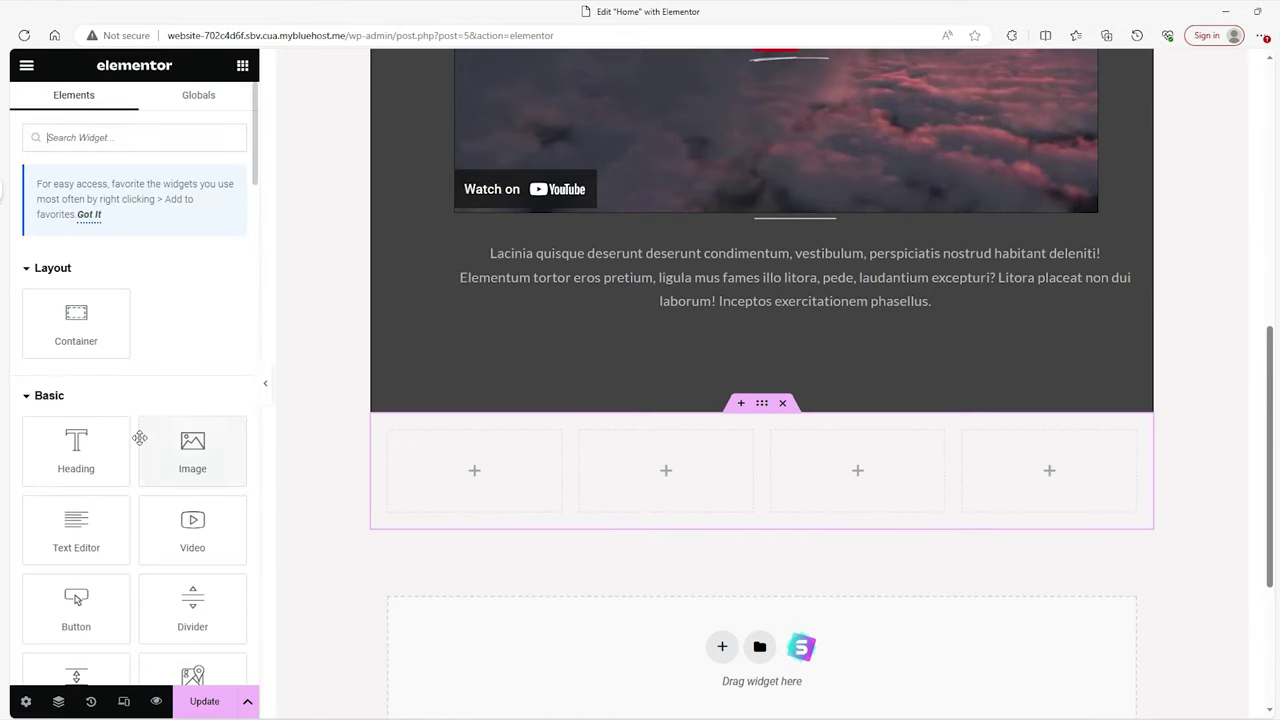
pyautogui.scroll(-1, 200, 420)
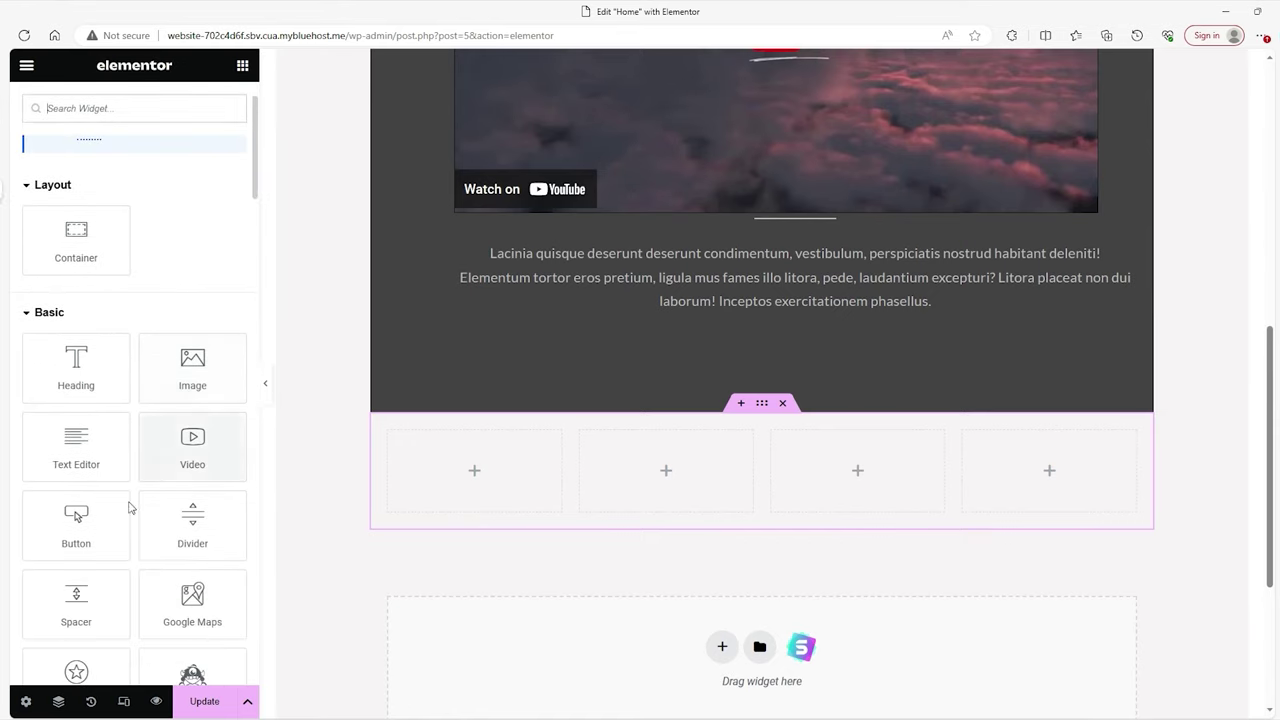
pyautogui.scroll(-1, 125, 515)
pyautogui.moveTo(68, 595); pyautogui.dragTo(472, 476)
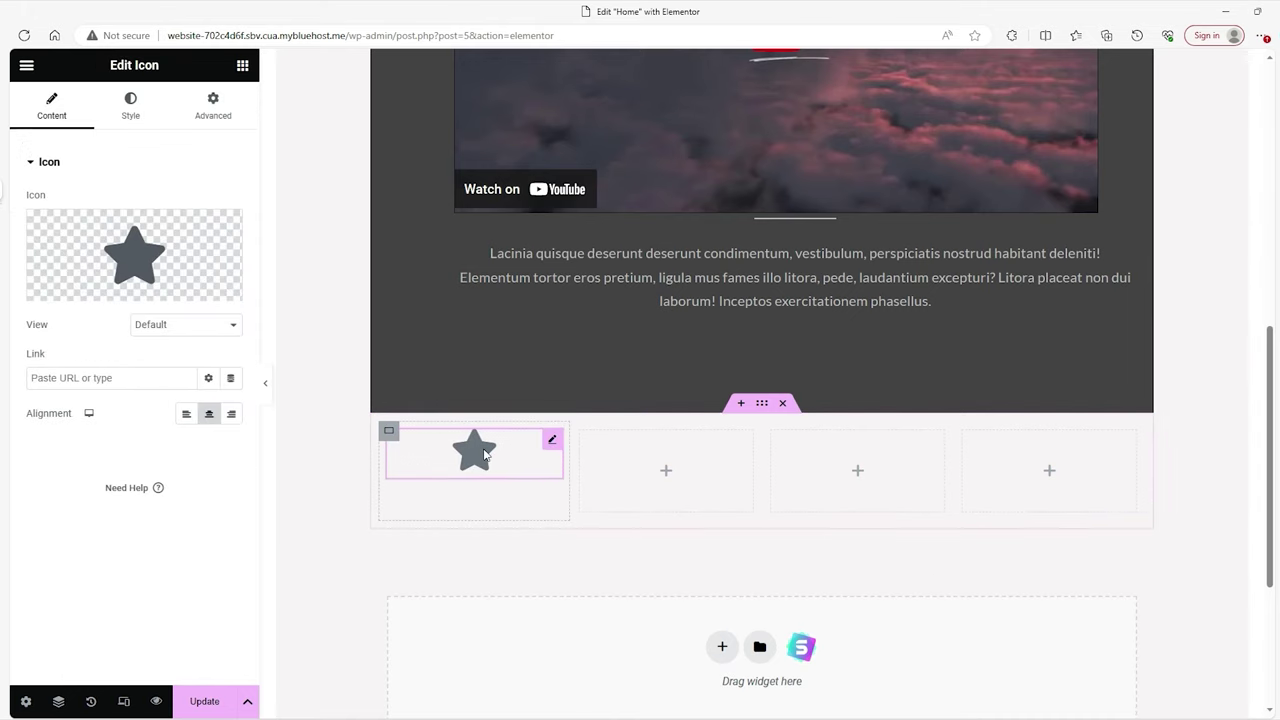
pyautogui.rightClick(483, 455)
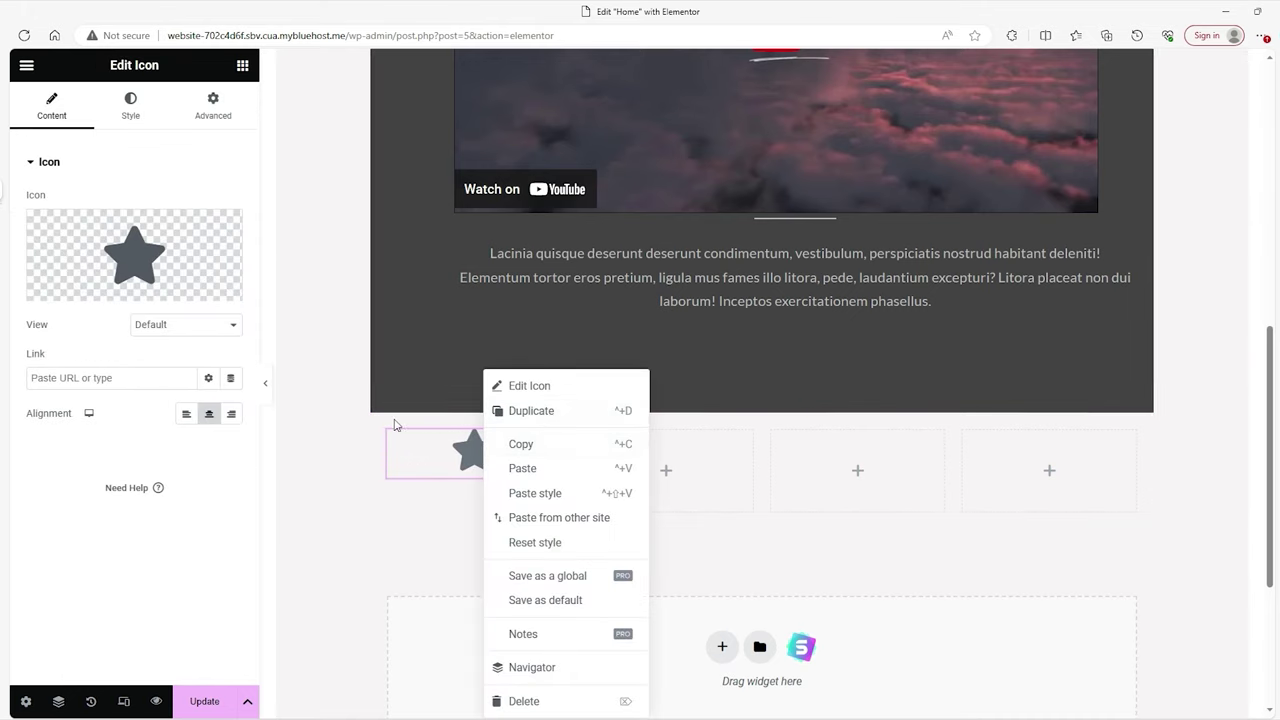
pyautogui.click(342, 407)
# Place an Image widget in the second column, leaving it as a placeholder without choosing a picture.
pyautogui.scroll(-2, 200, 340)
pyautogui.moveTo(192, 368); pyautogui.dragTo(650, 481)
pyautogui.click(171, 250)
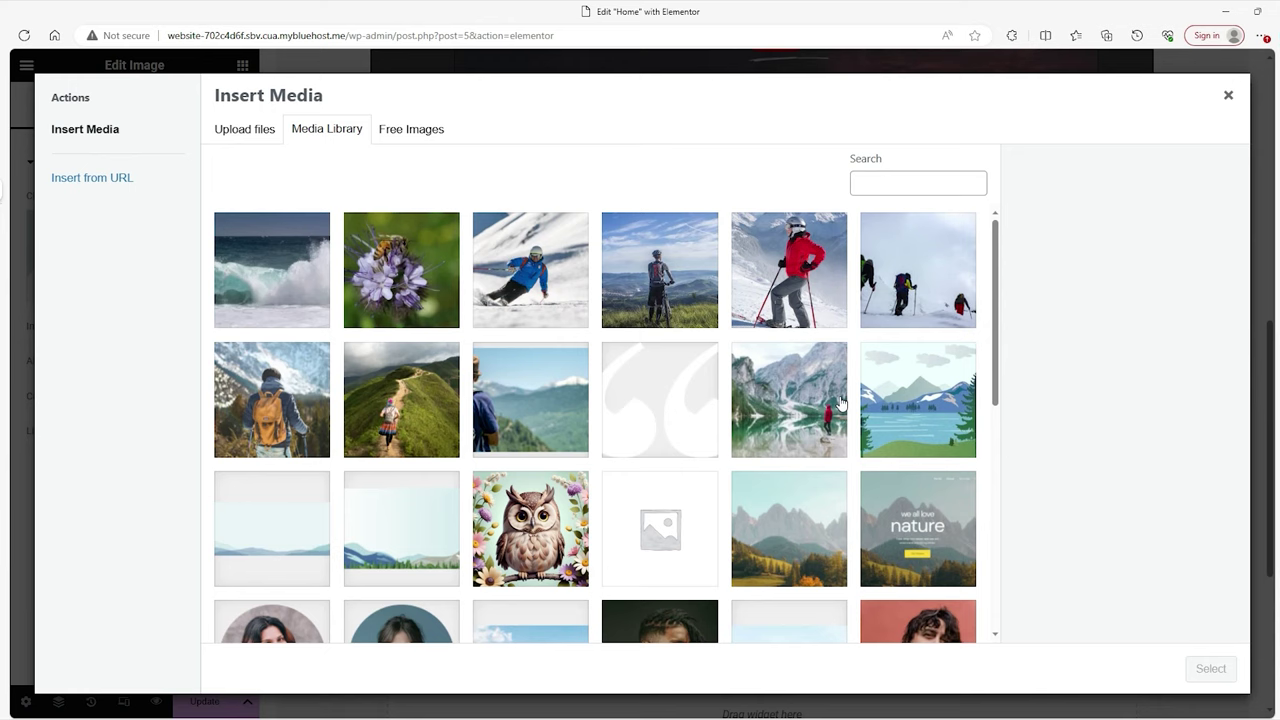
pyautogui.click(1228, 96)
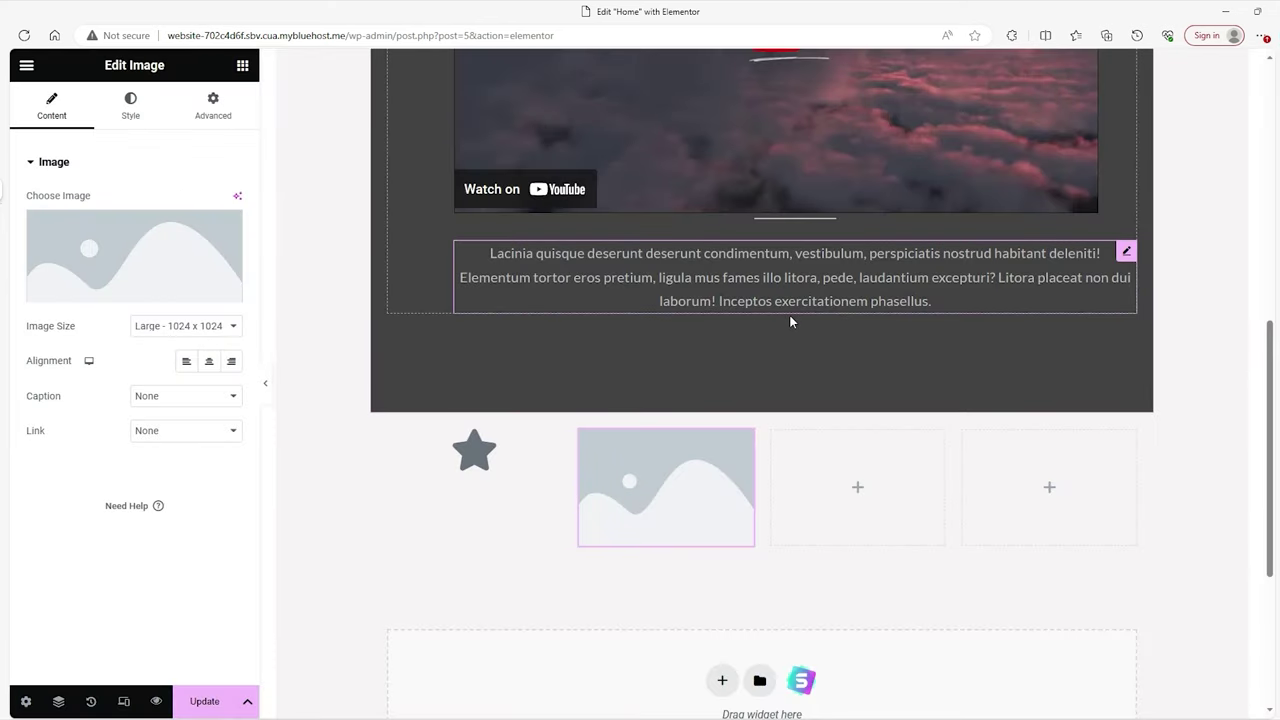
pyautogui.click(466, 468)
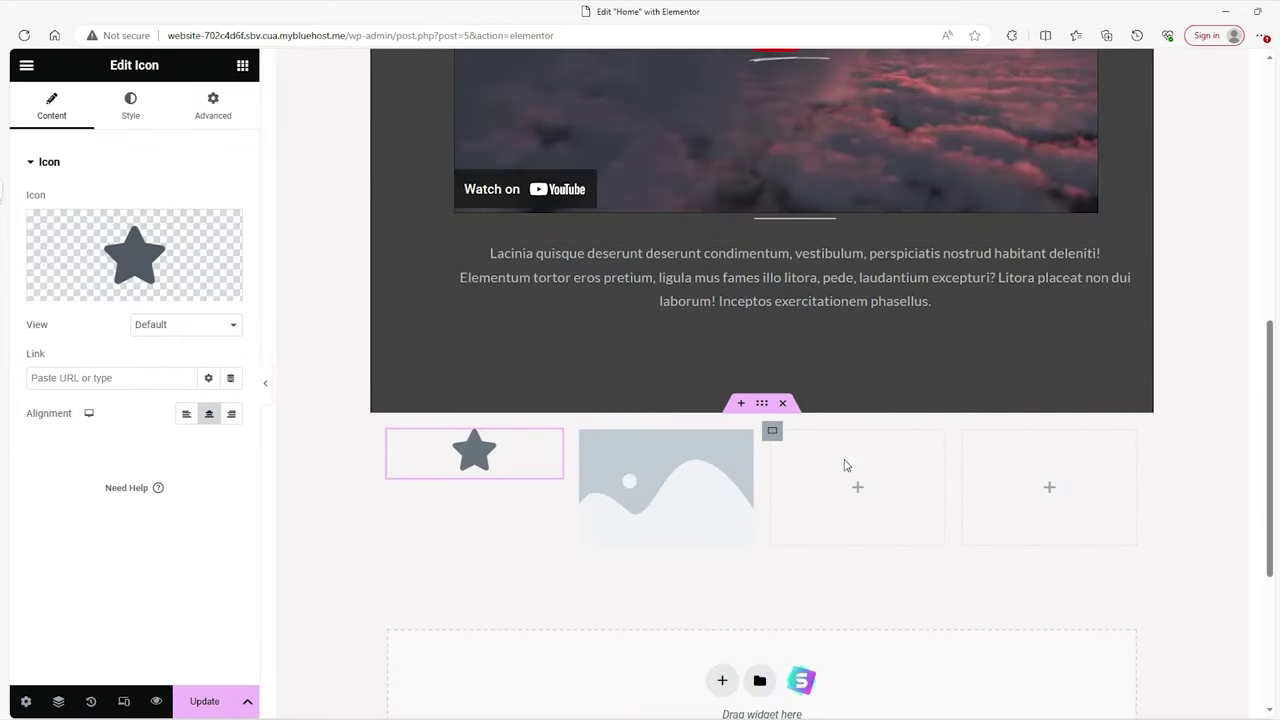
# Add a red Click here Button widget to the third column.
pyautogui.click(243, 66)
pyautogui.scroll(-3, 116, 440)
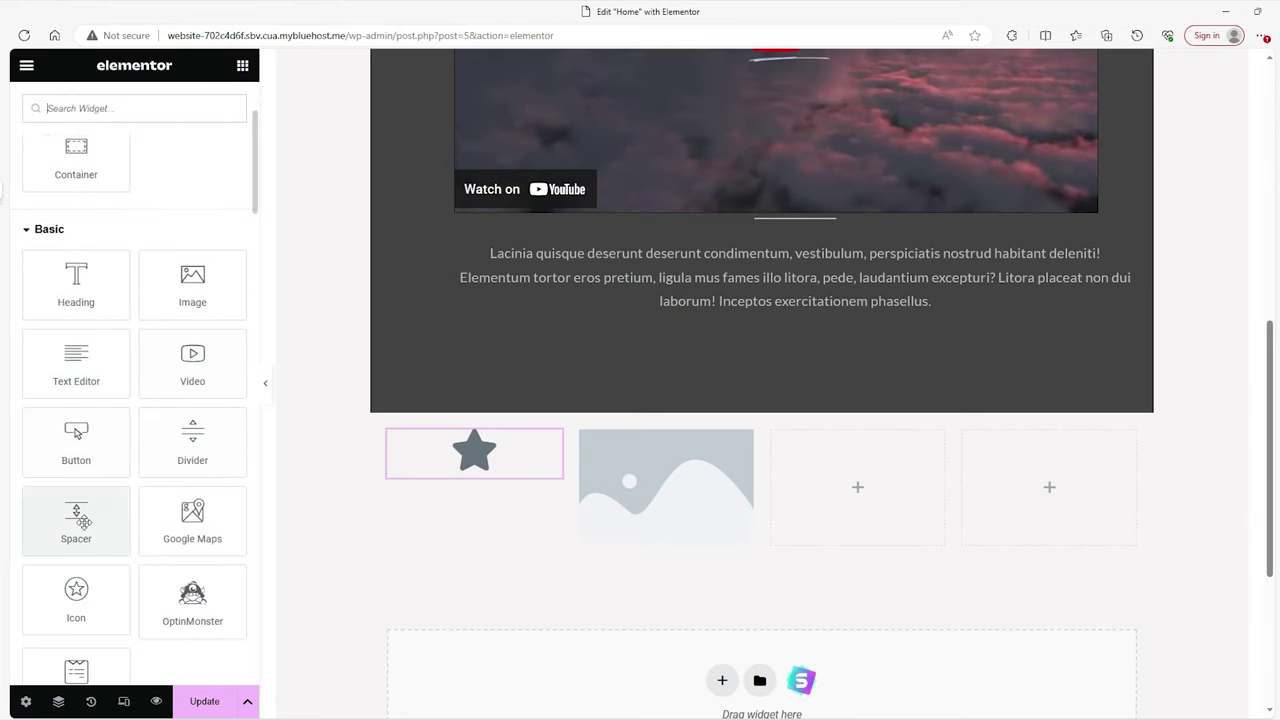
pyautogui.moveTo(76, 440); pyautogui.dragTo(845, 488)
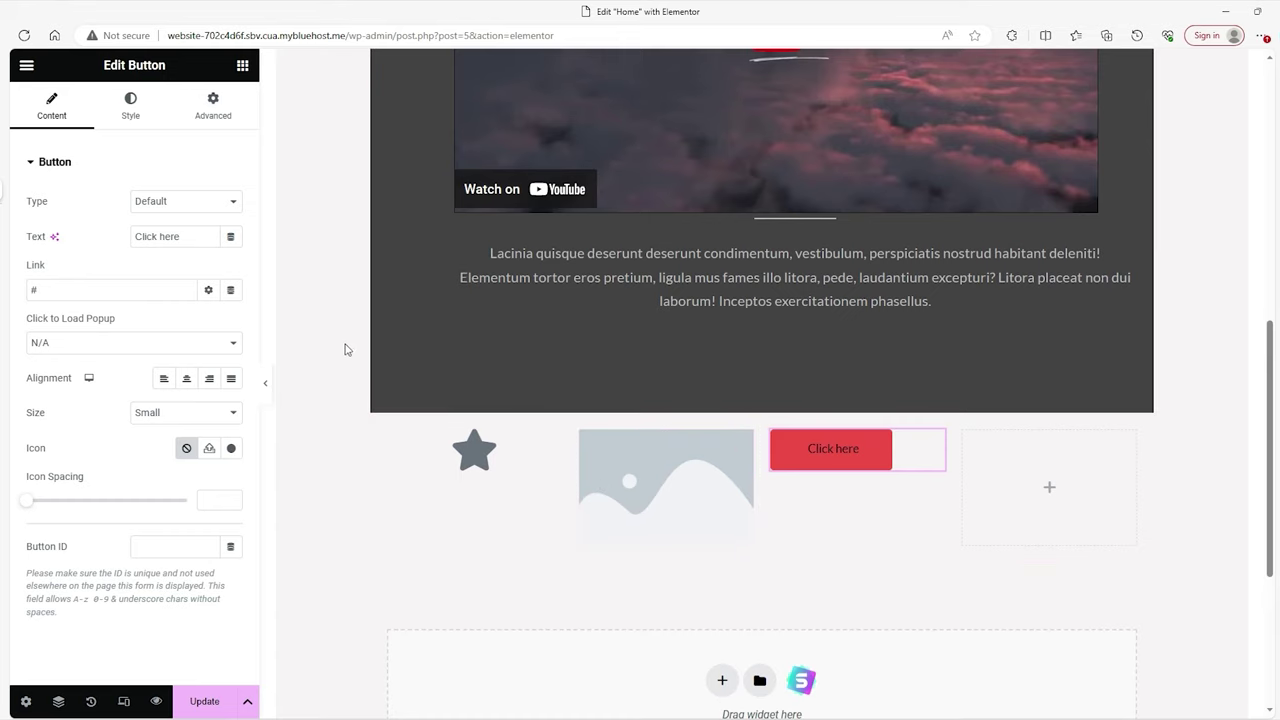
# Add a Spacer widget before the image placeholder and set its space to 90 px.
pyautogui.click(242, 65)
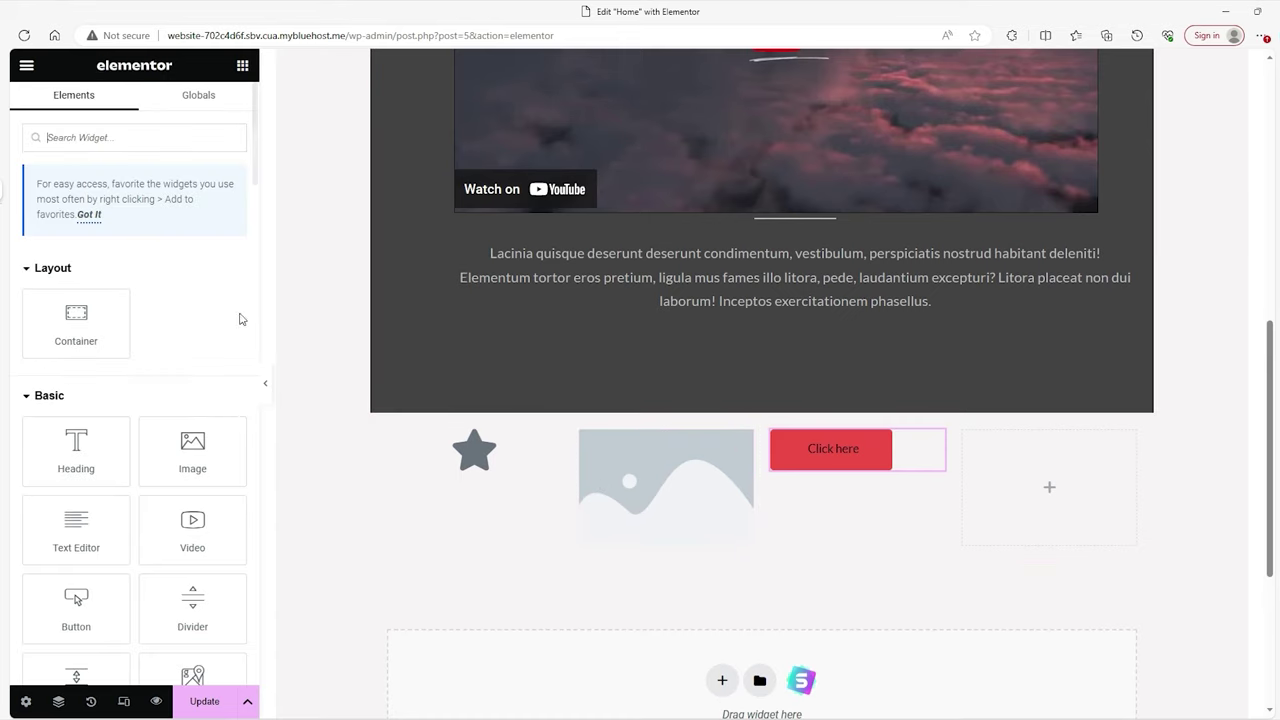
pyautogui.scroll(-1, 320, 340)
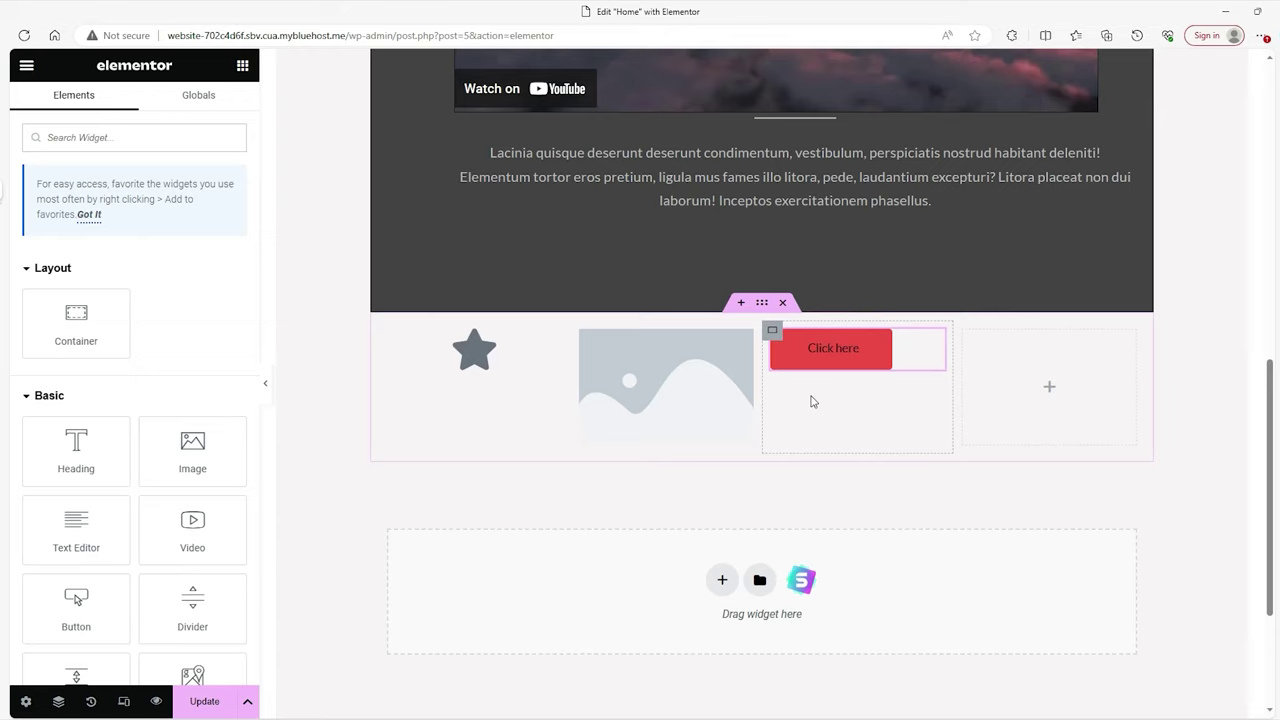
pyautogui.scroll(-1, 140, 504)
pyautogui.scroll(-1, 75, 517)
pyautogui.moveTo(75, 517); pyautogui.dragTo(560, 406)
pyautogui.moveTo(34, 219)
pyautogui.mouseDown()
pyautogui.moveTo(103, 220)
pyautogui.moveTo(47, 219)
pyautogui.mouseUp()
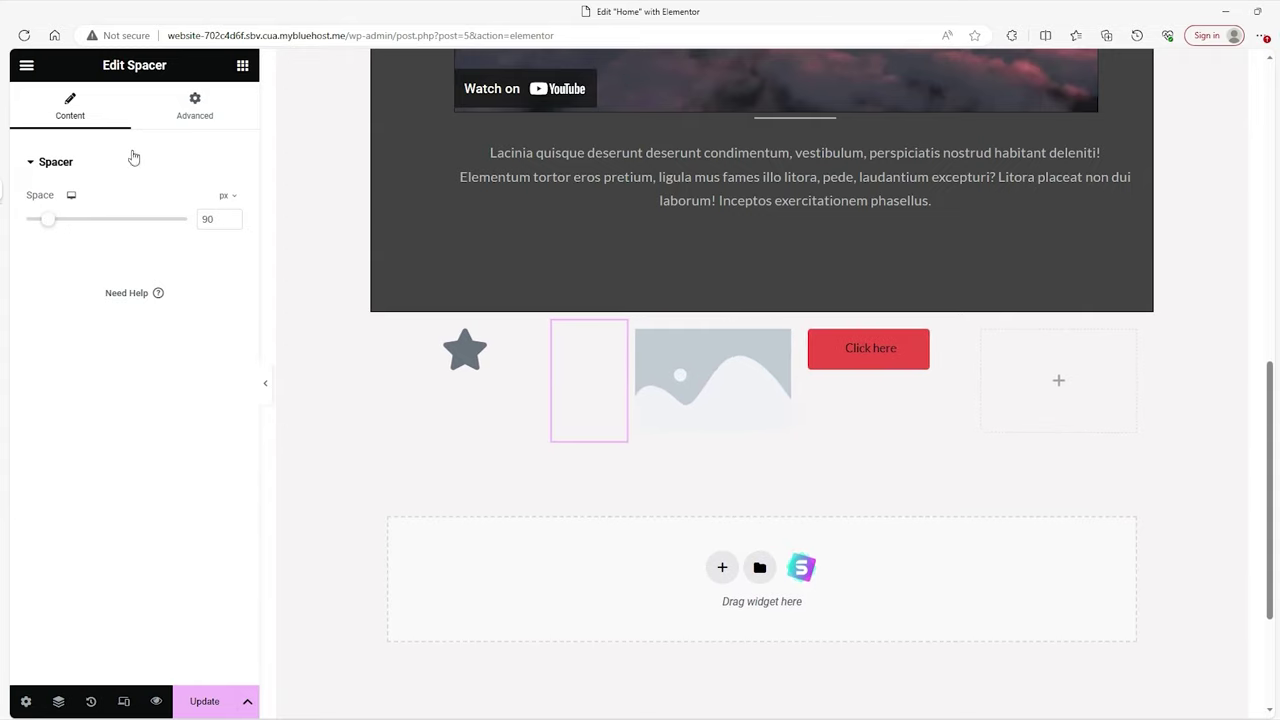
pyautogui.click(241, 67)
pyautogui.scroll(7, 732, 207)
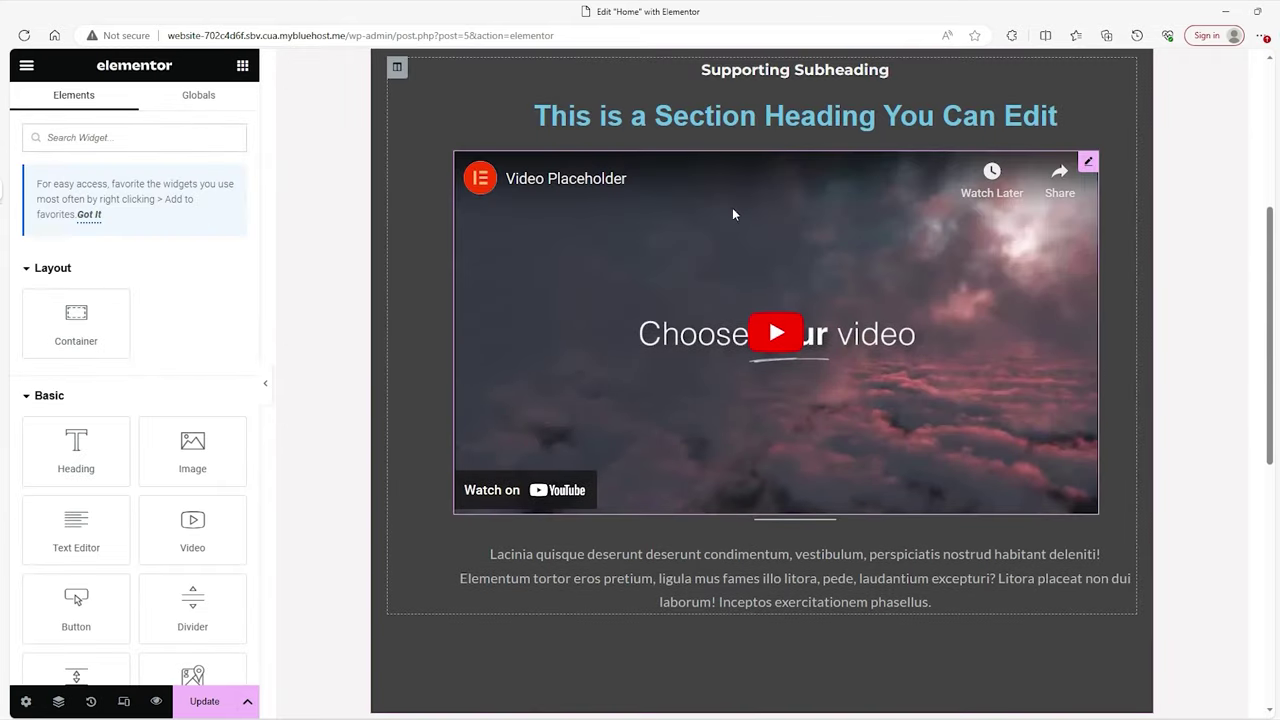
pyautogui.scroll(-5, 782, 262)
pyautogui.scroll(-1, 782, 262)
pyautogui.scroll(-2, 223, 500)
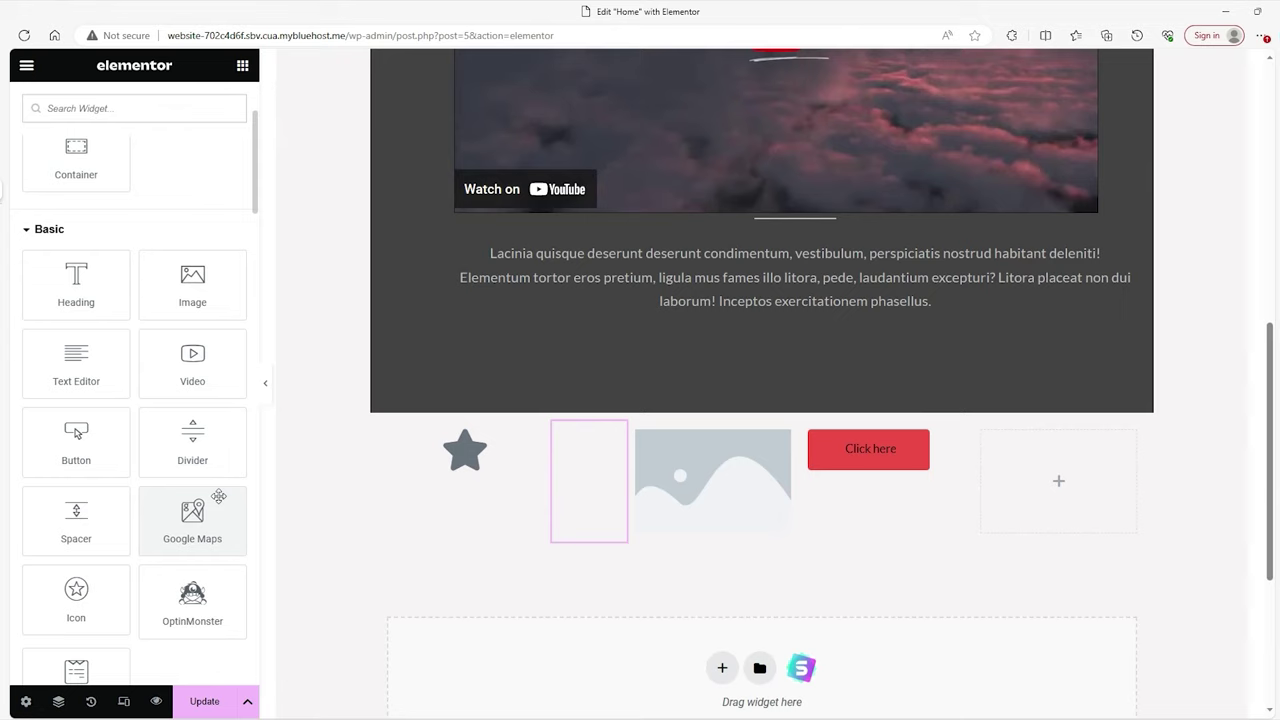
pyautogui.scroll(-1, 586, 540)
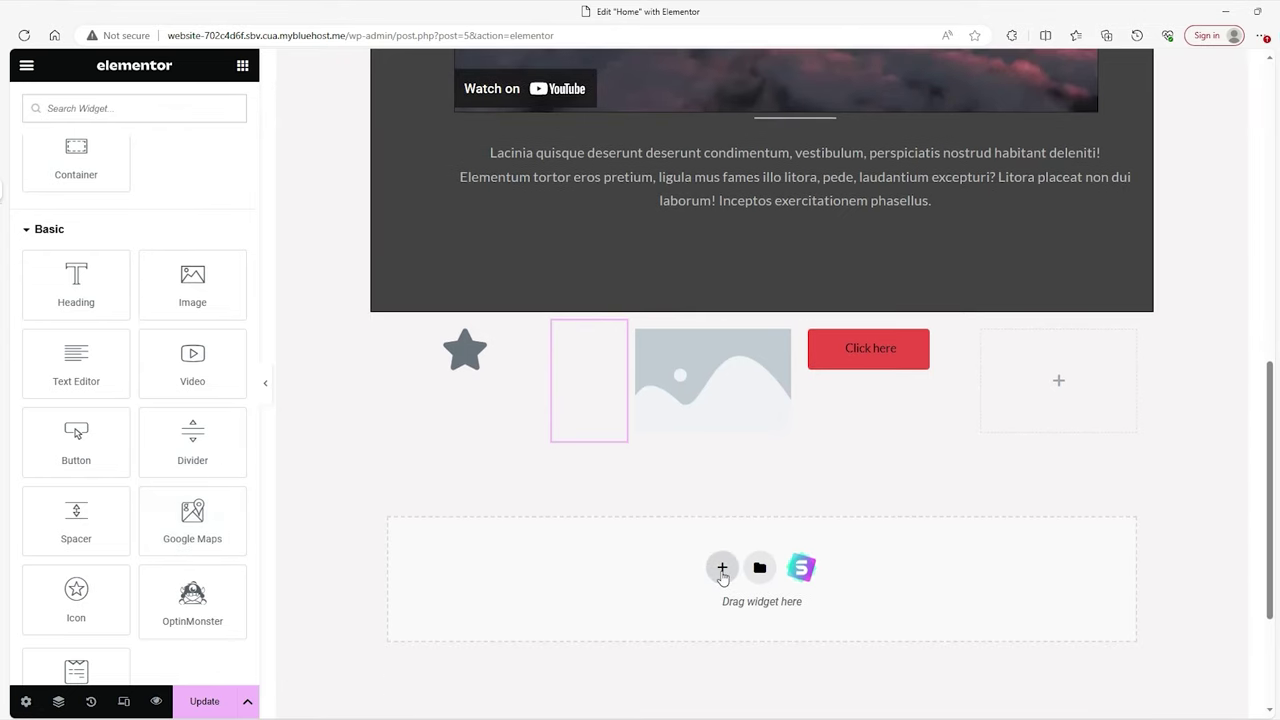
# Create an empty one-column container and move it above the star, image and button row.
pyautogui.click(722, 568)
pyautogui.moveTo(534, 603); pyautogui.dragTo(603, 309)
pyautogui.click(588, 516)
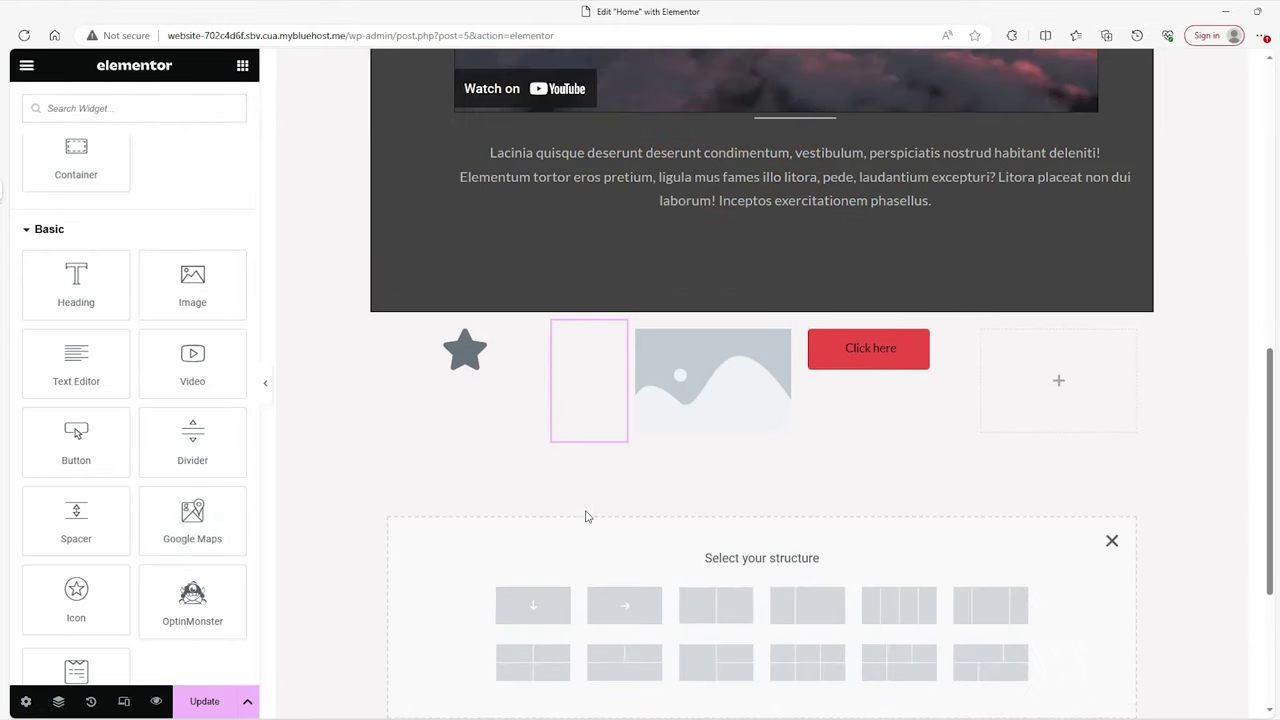
pyautogui.click(530, 604)
pyautogui.scroll(-1, 703, 571)
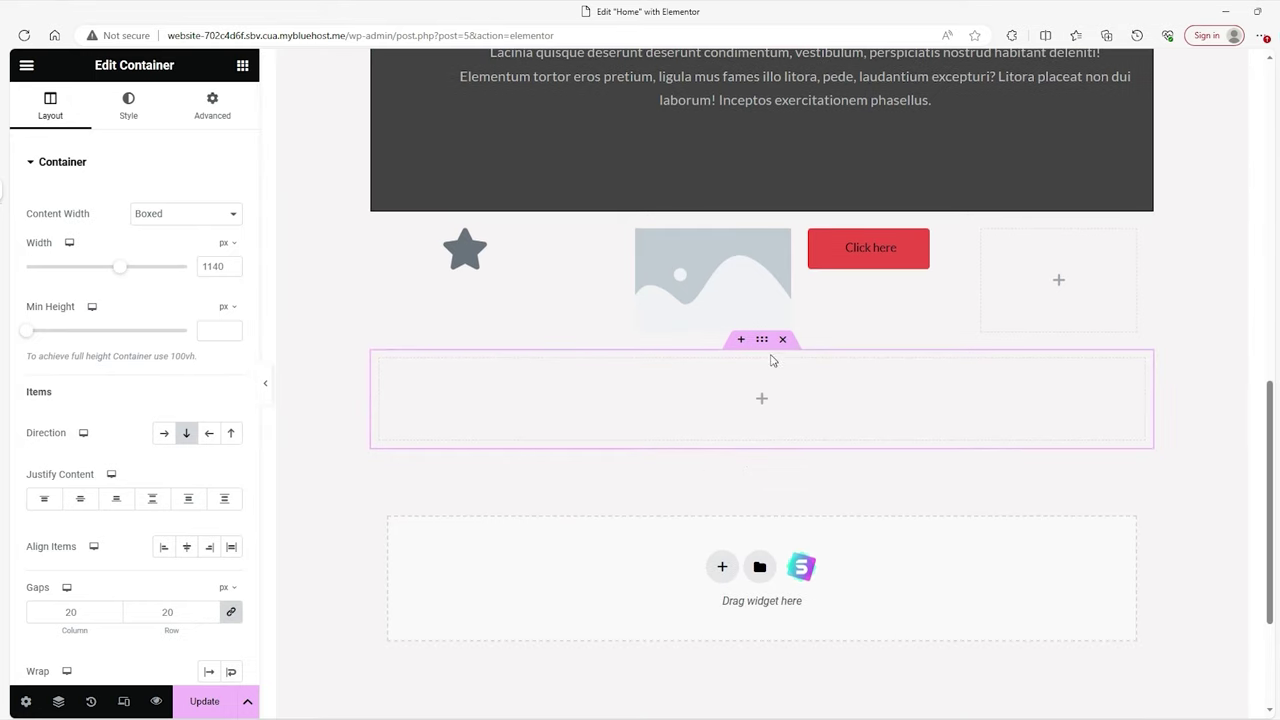
pyautogui.moveTo(761, 339); pyautogui.dragTo(762, 208)
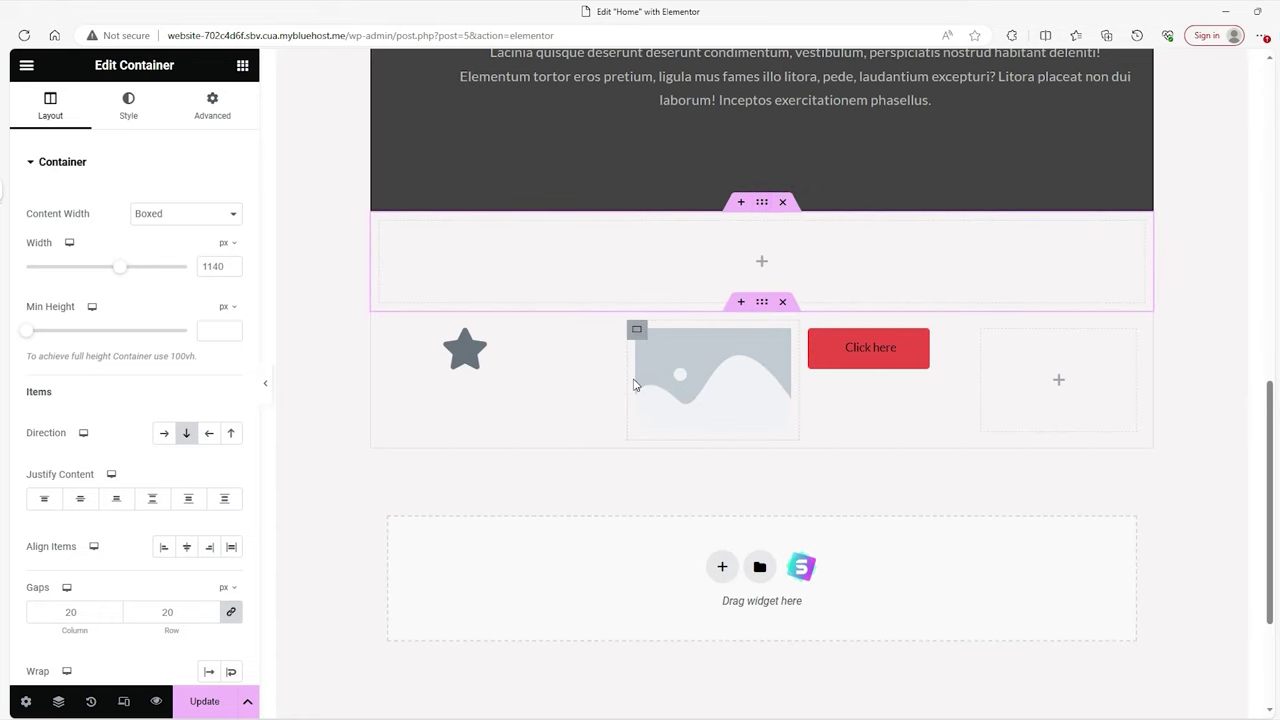
# Drop a full-width Divider widget into the new one-column container.
pyautogui.click(241, 68)
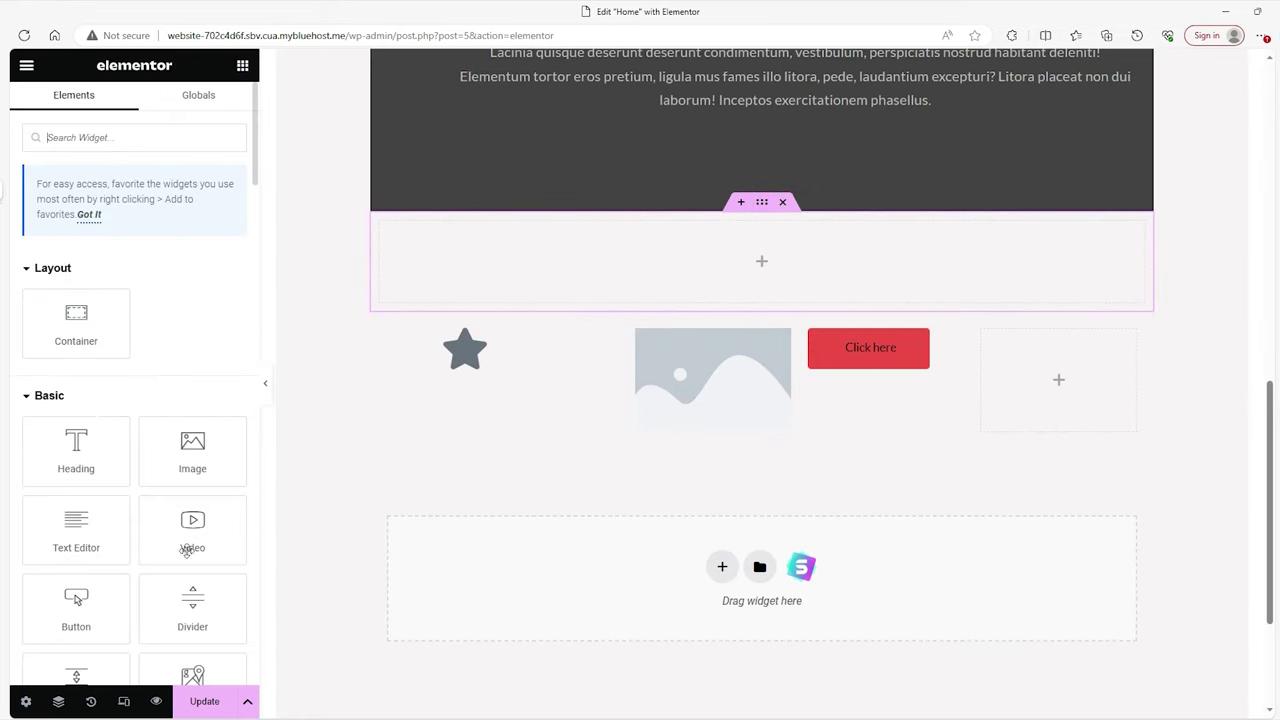
pyautogui.moveTo(192, 520); pyautogui.dragTo(640, 268)
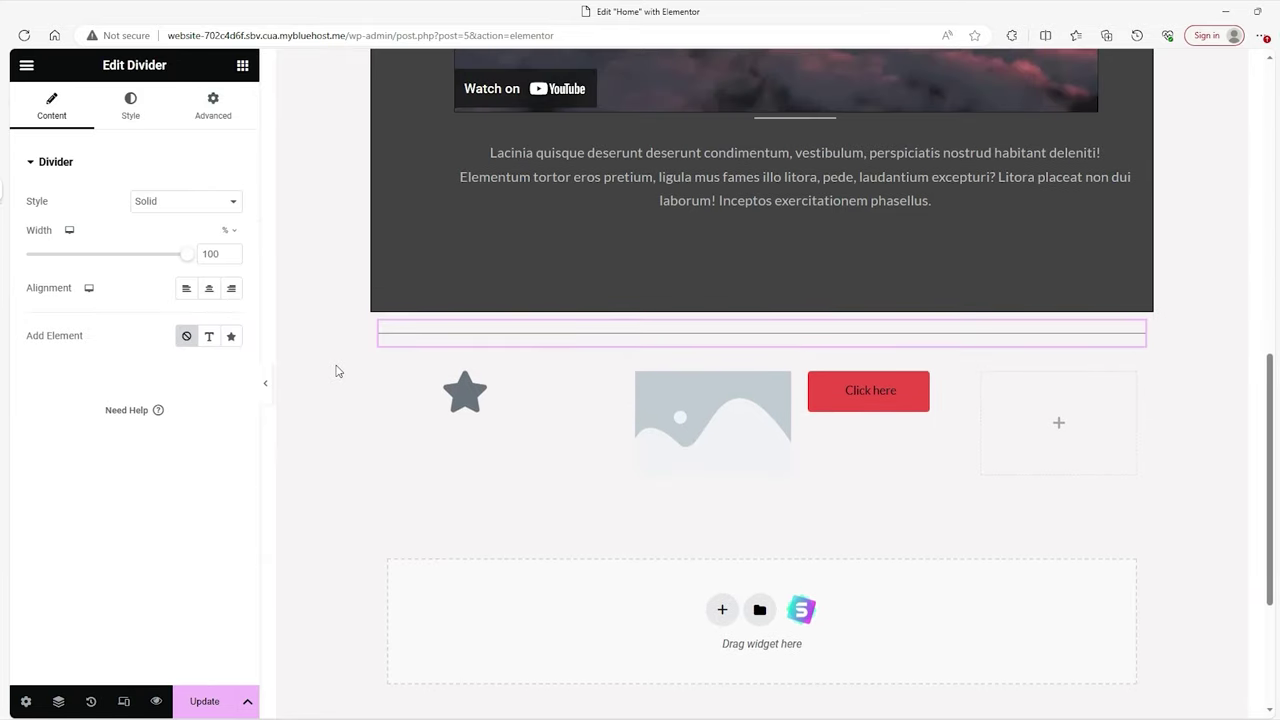
pyautogui.hotkey('ctrl', 'z')
pyautogui.scroll(6, 429, 372)
pyautogui.scroll(-6, 632, 278)
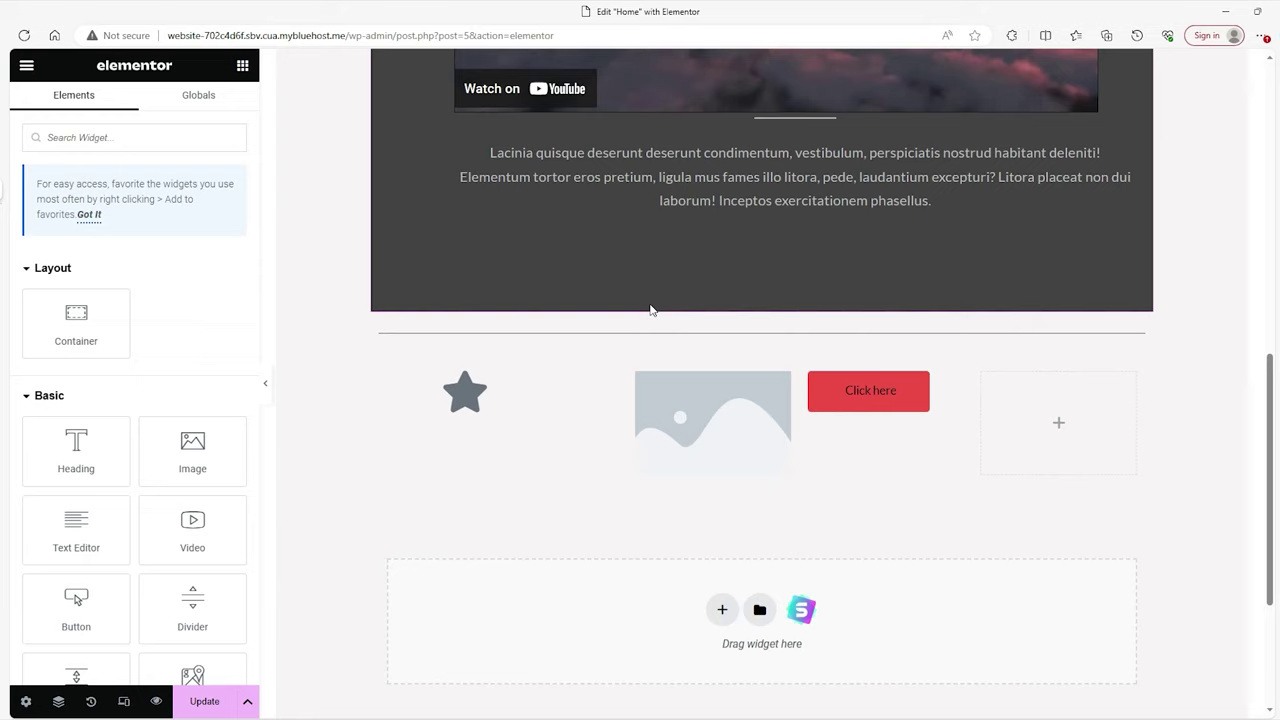
# Change the Click here button's background from red to the light blue Primary global colour.
pyautogui.scroll(-3, 222, 456)
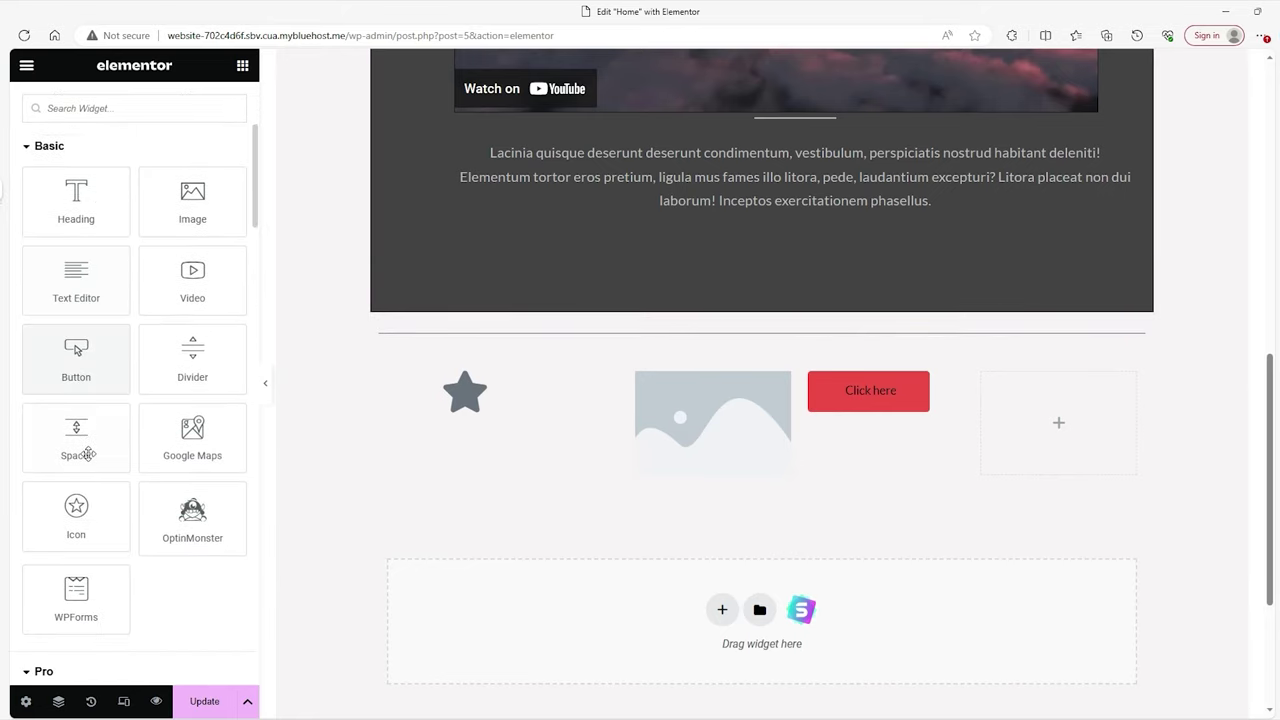
pyautogui.scroll(1, 166, 426)
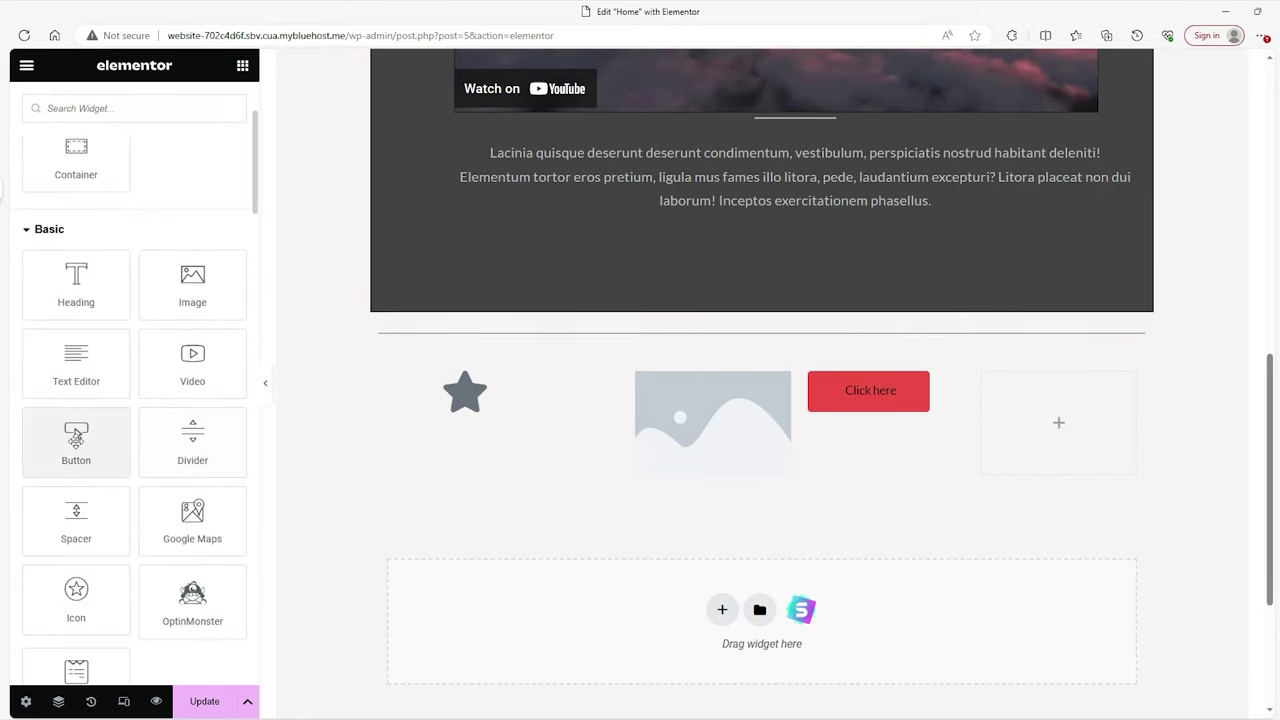
pyautogui.moveTo(77, 432); pyautogui.dragTo(180, 440)
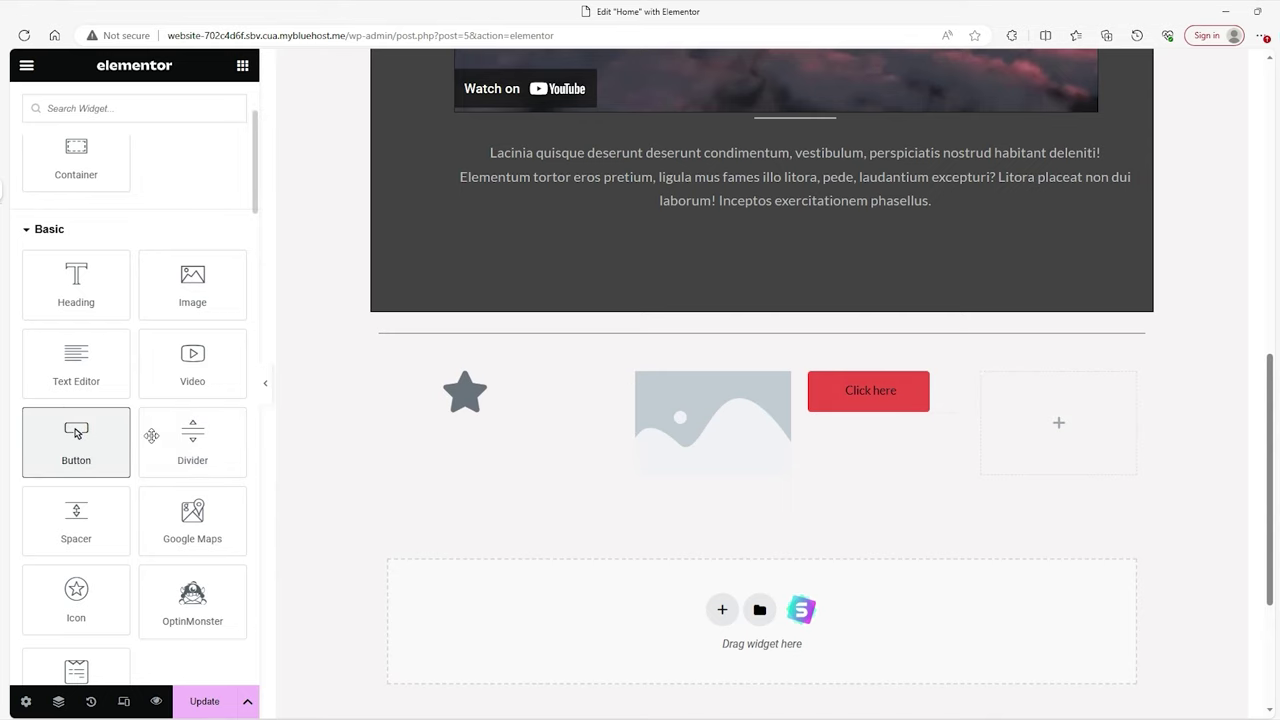
pyautogui.click(858, 407)
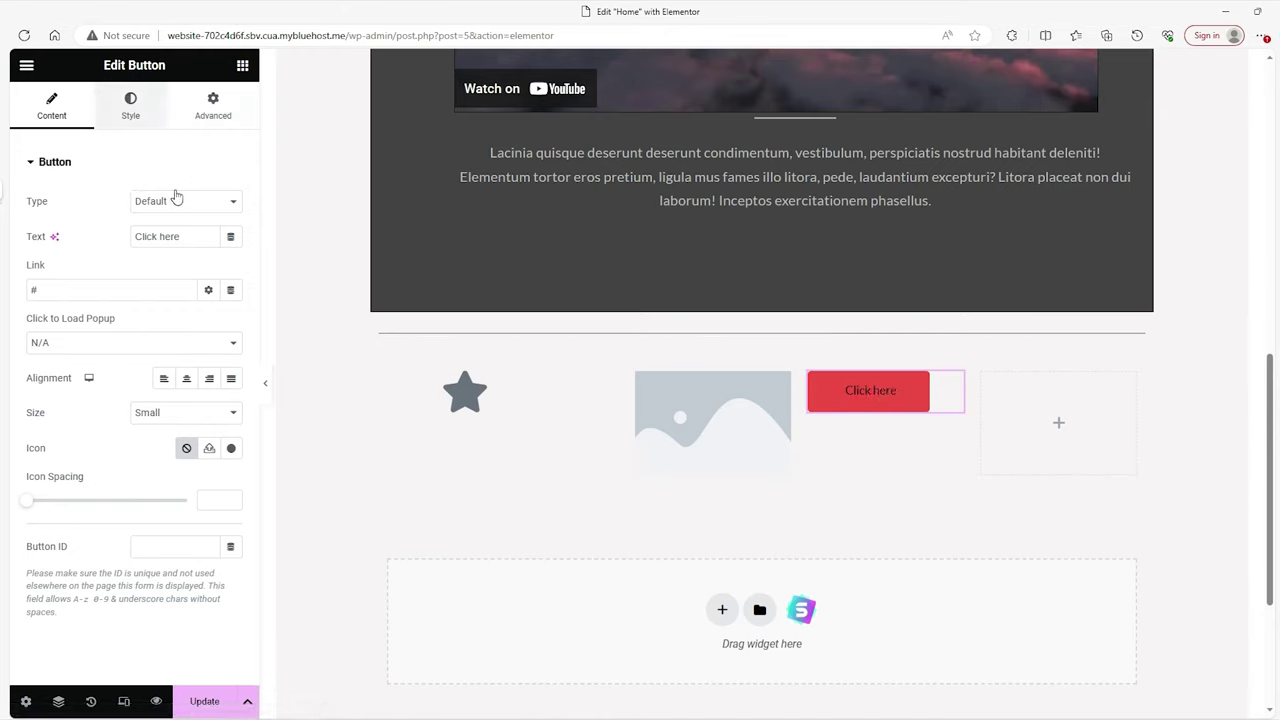
pyautogui.click(209, 376)
pyautogui.click(150, 453)
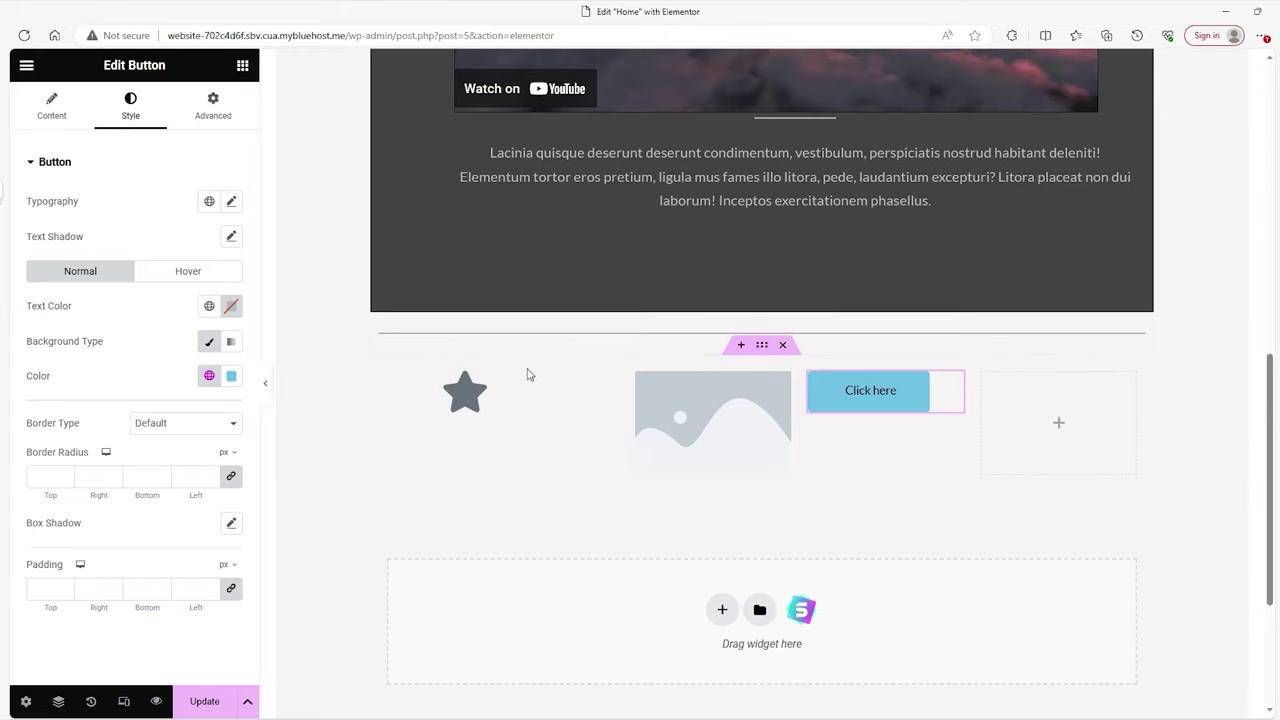
pyautogui.scroll(-1, 526, 371)
pyautogui.scroll(1, 590, 366)
pyautogui.scroll(-2, 589, 433)
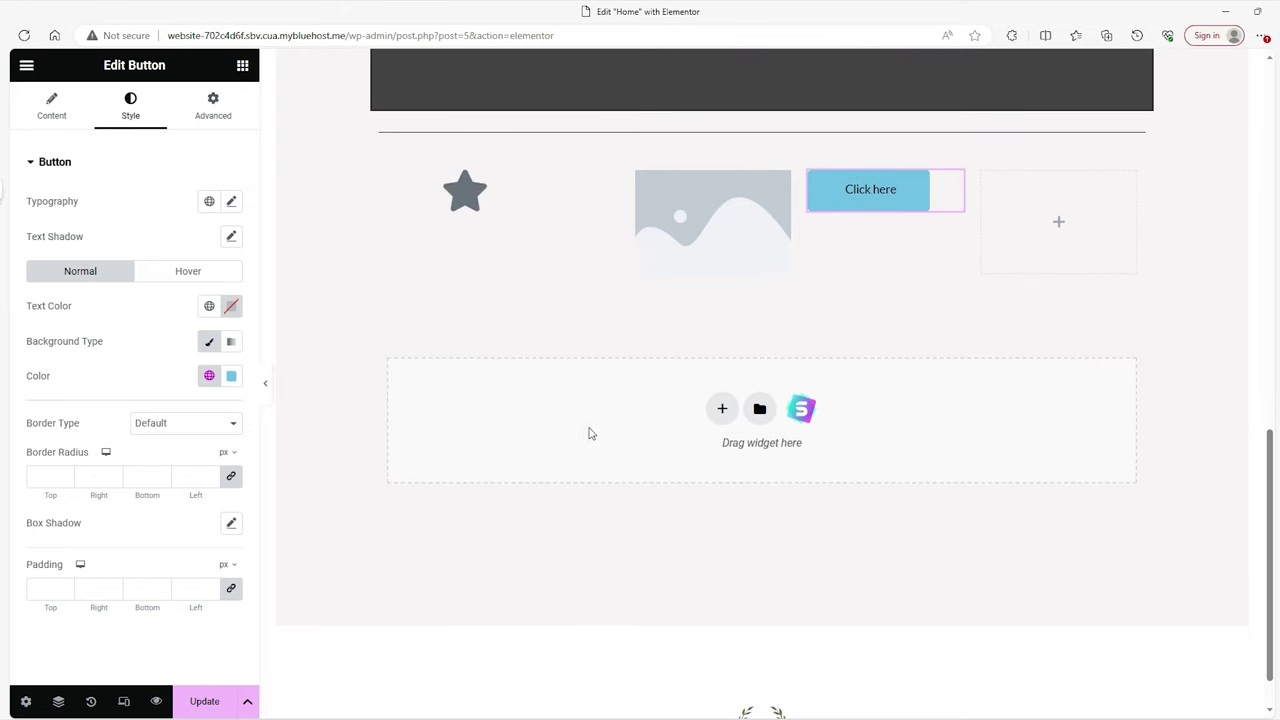
pyautogui.scroll(1, 590, 403)
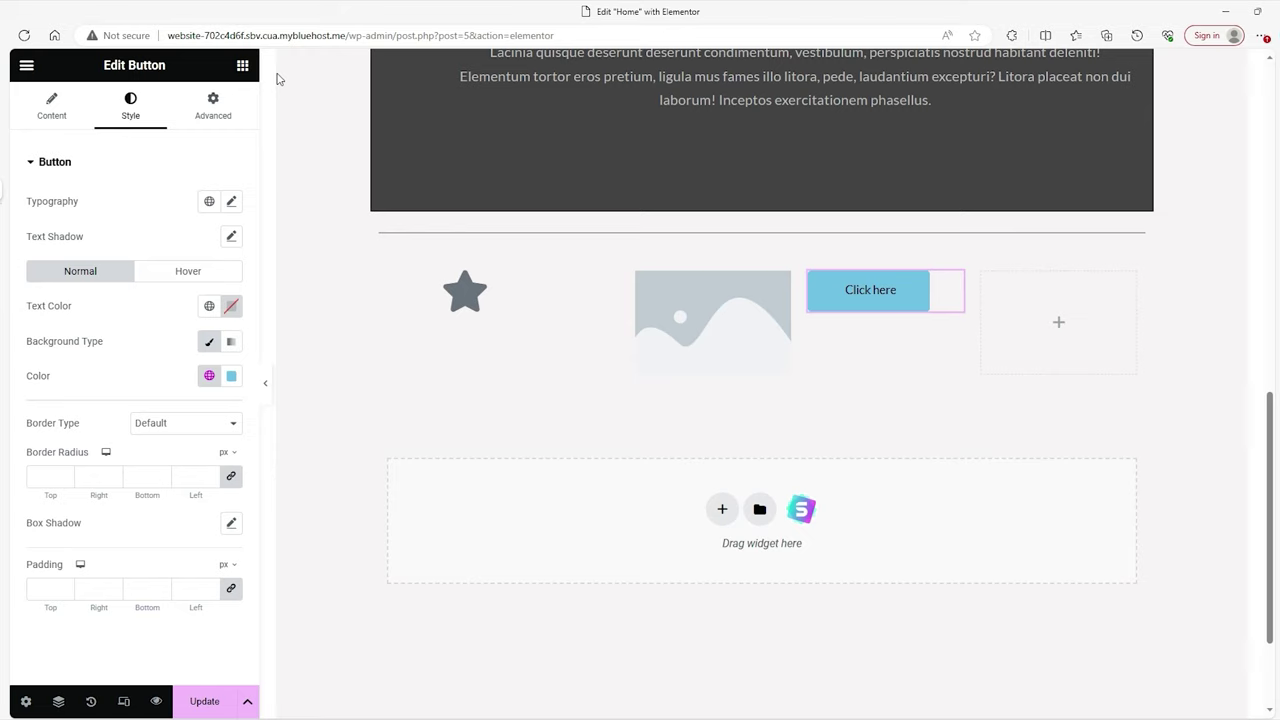
pyautogui.click(246, 68)
pyautogui.scroll(-6, 157, 337)
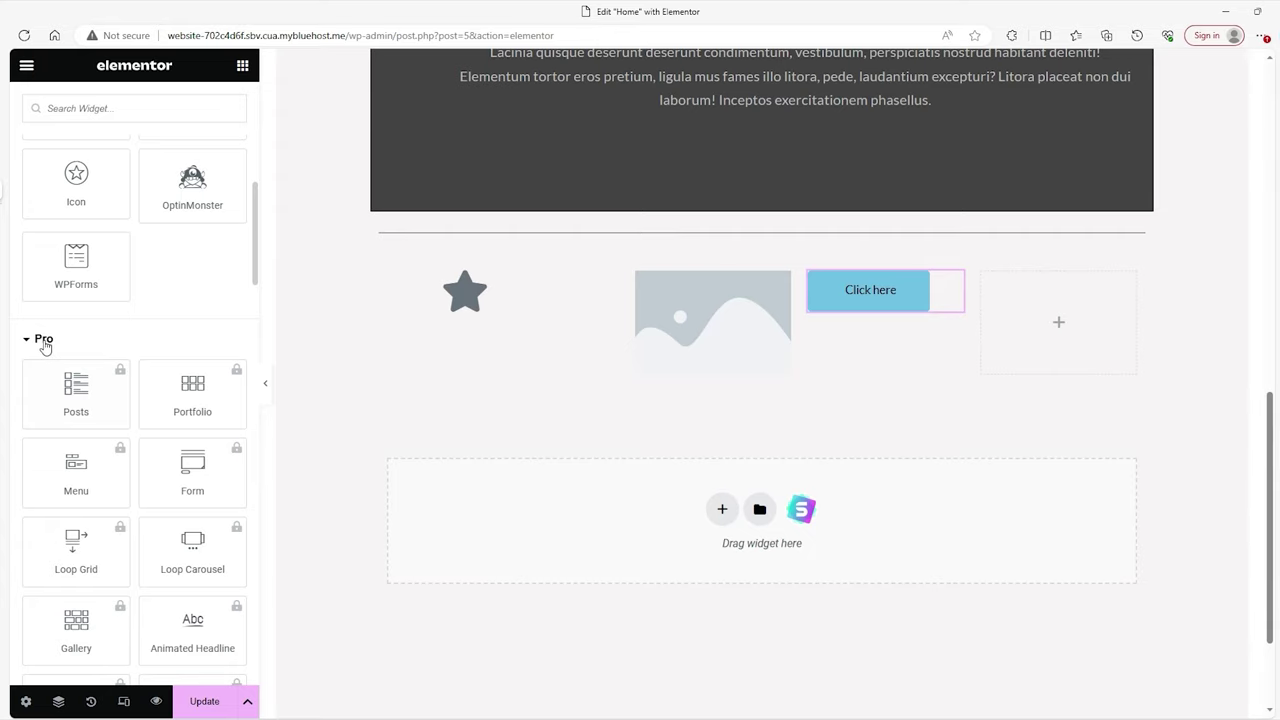
pyautogui.click(43, 341)
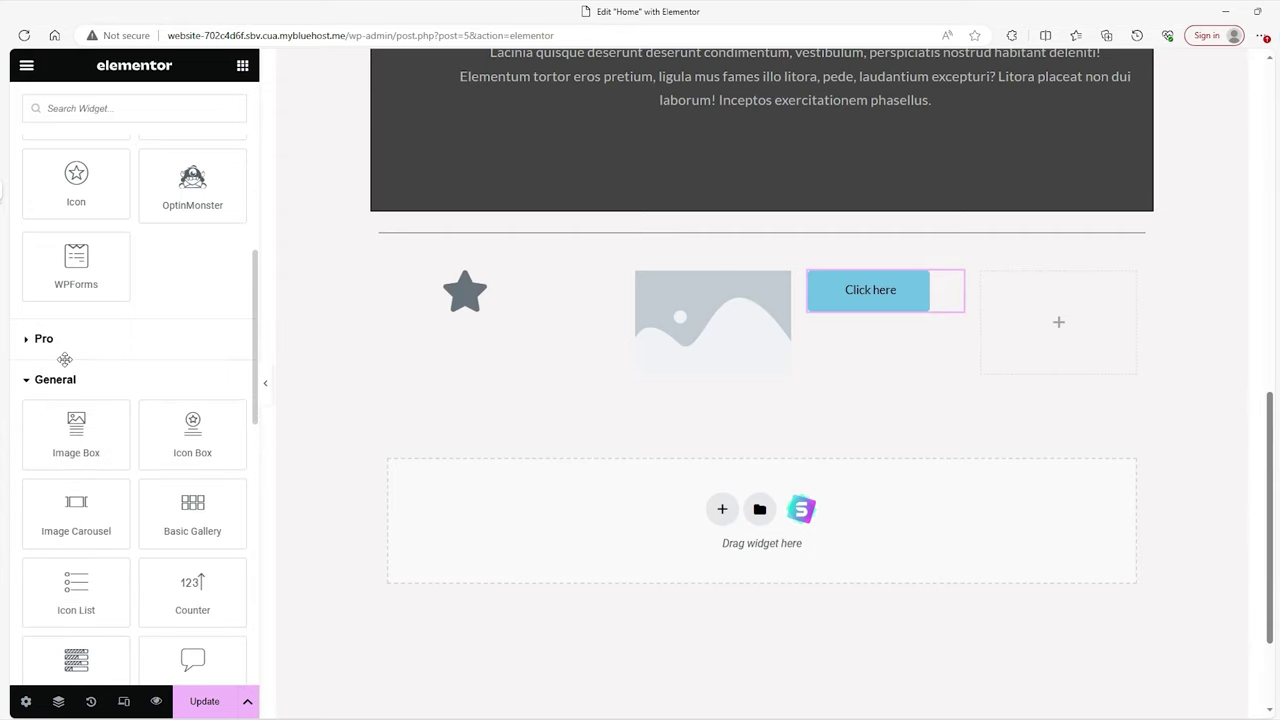
pyautogui.scroll(-3, 70, 350)
pyautogui.scroll(2, 77, 340)
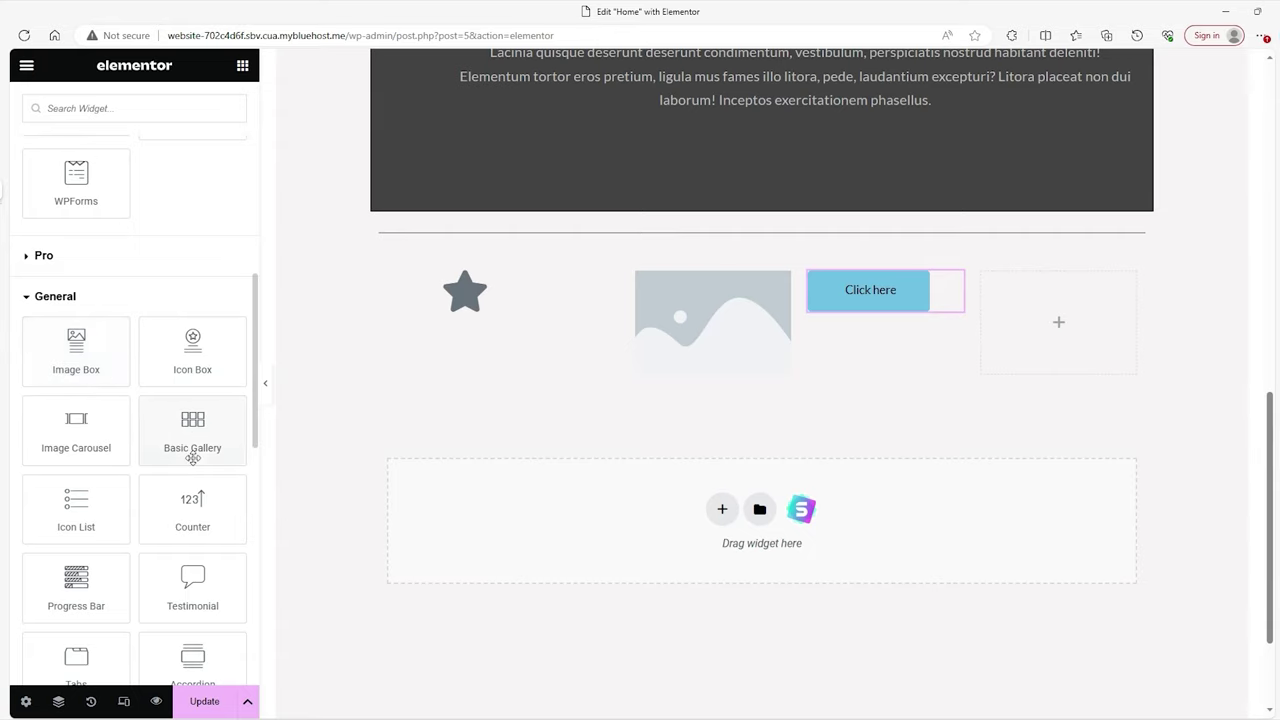
pyautogui.scroll(-2, 208, 575)
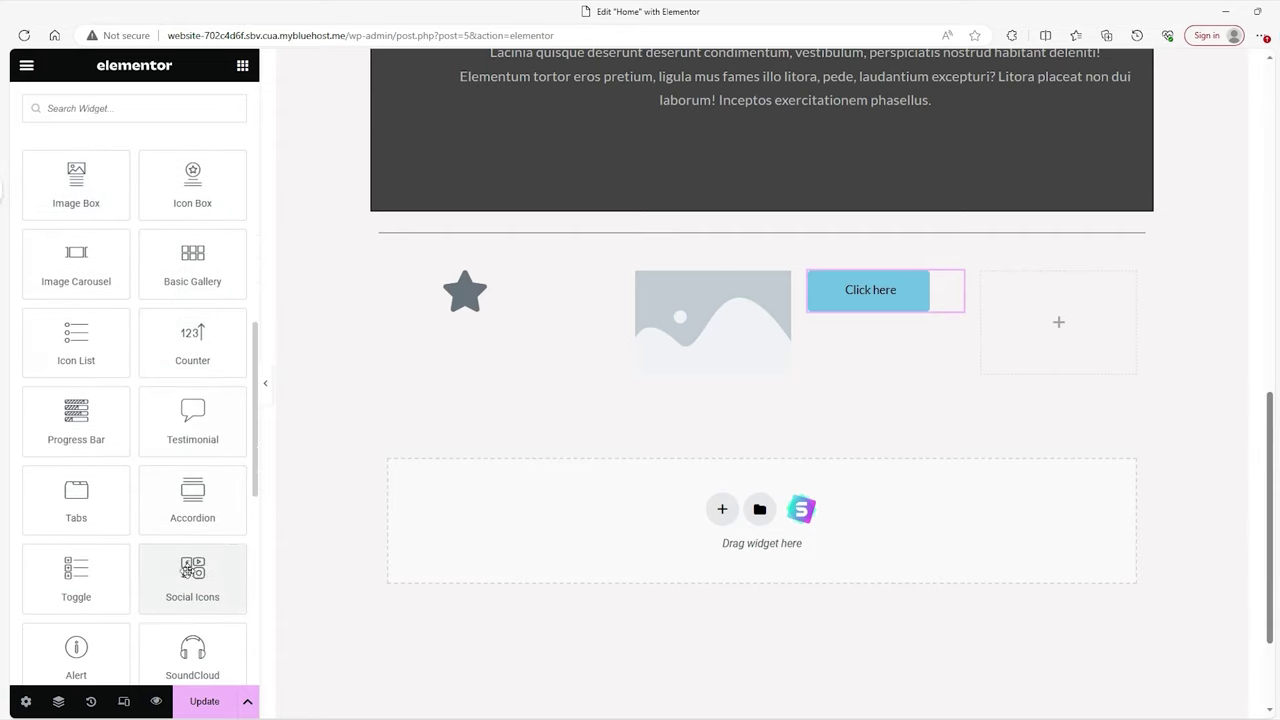
pyautogui.scroll(-4, 188, 566)
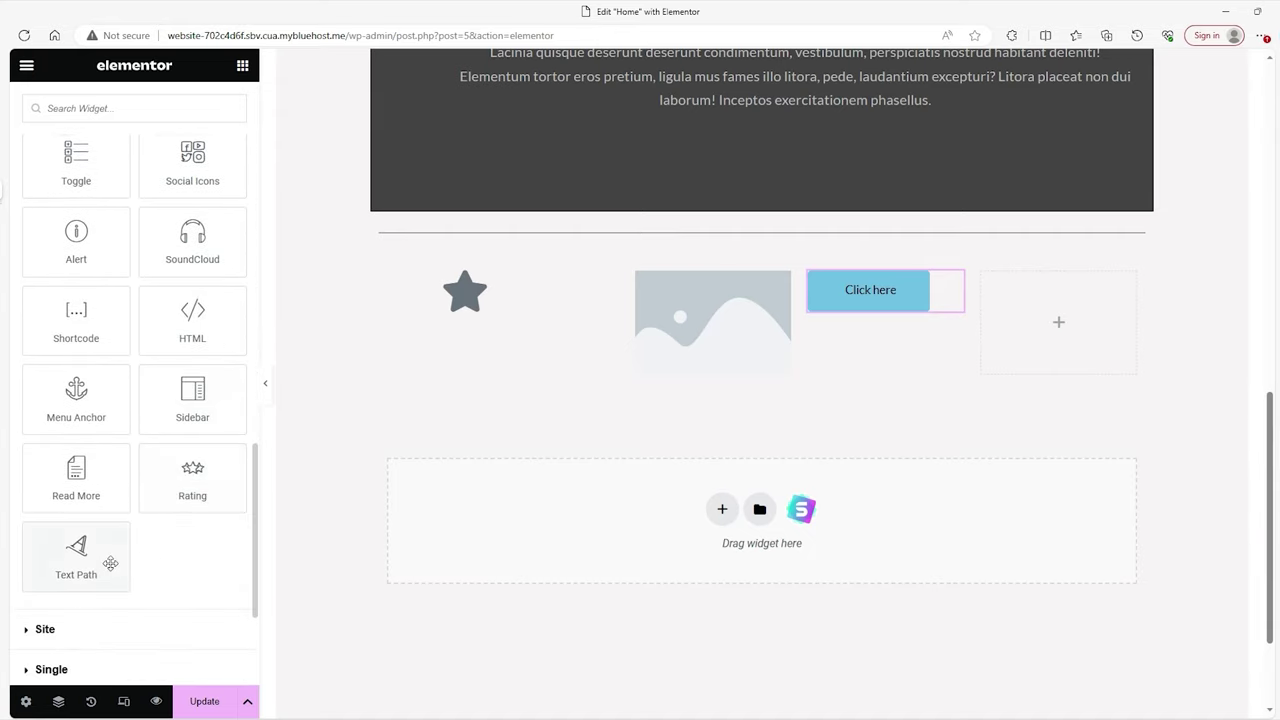
pyautogui.scroll(7, 108, 562)
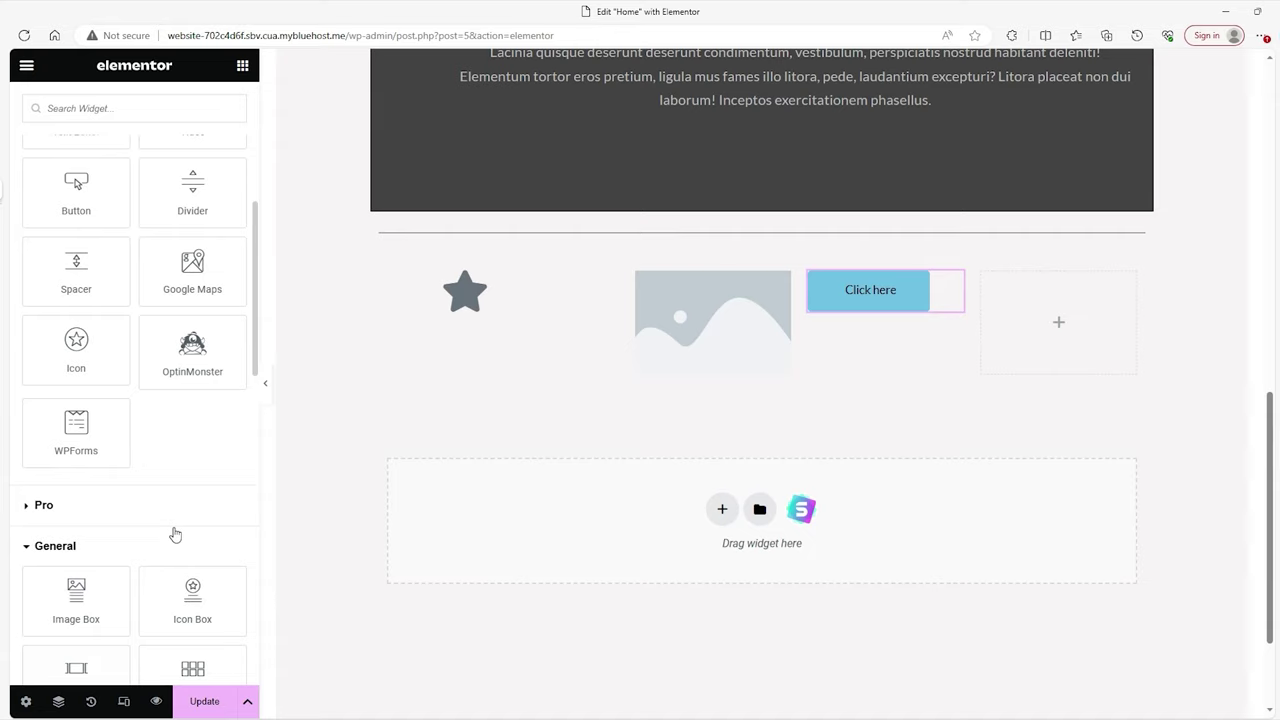
pyautogui.scroll(3, 162, 535)
pyautogui.scroll(-5, 160, 535)
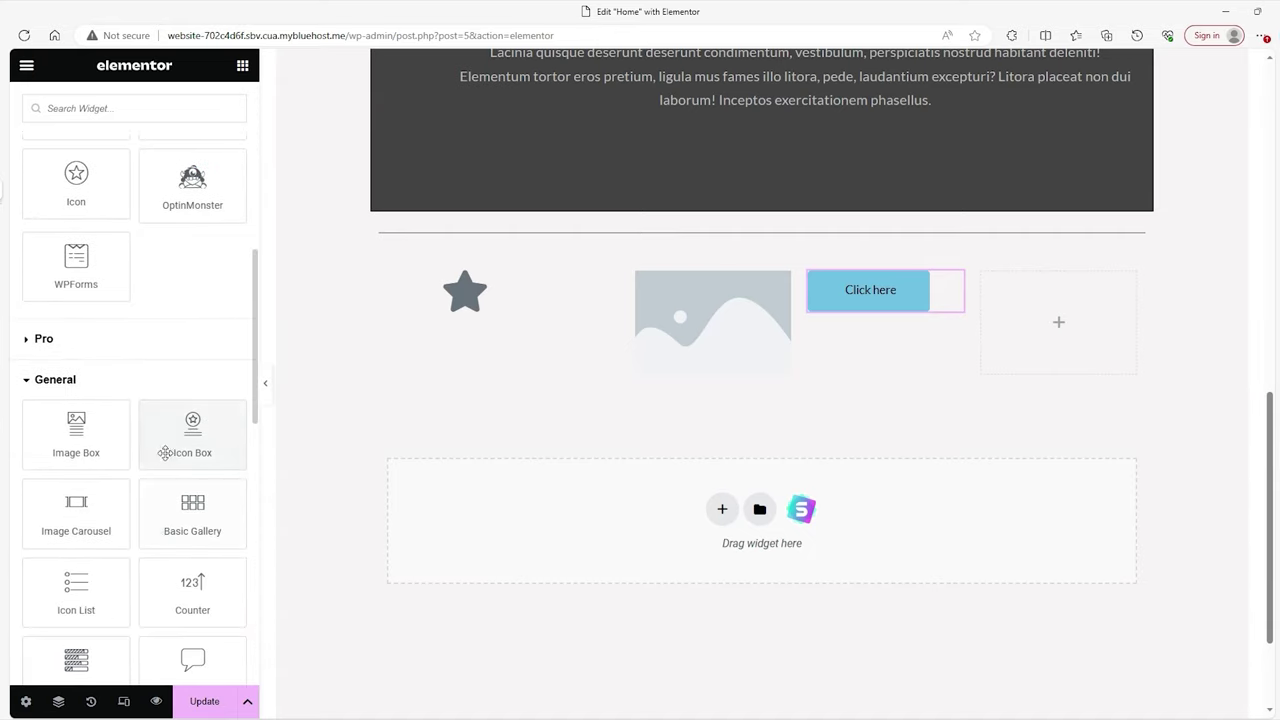
pyautogui.scroll(1, 170, 452)
pyautogui.scroll(-2, 170, 449)
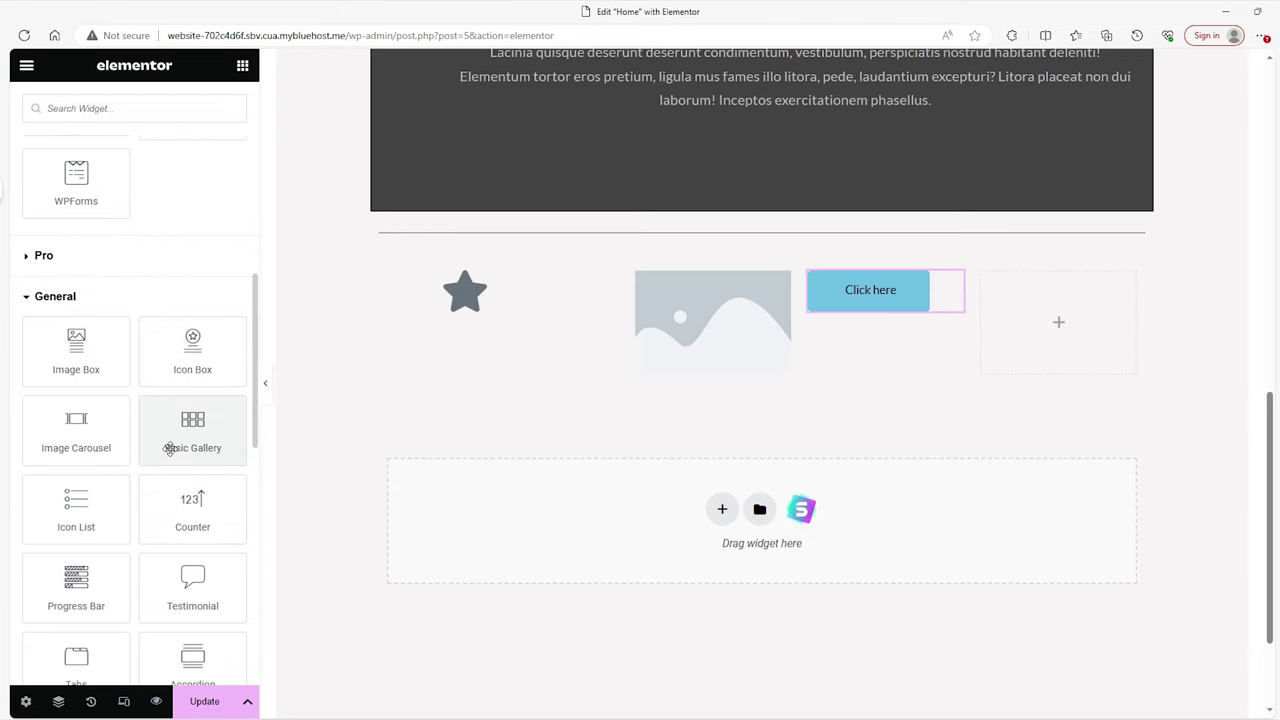
pyautogui.scroll(5, 170, 449)
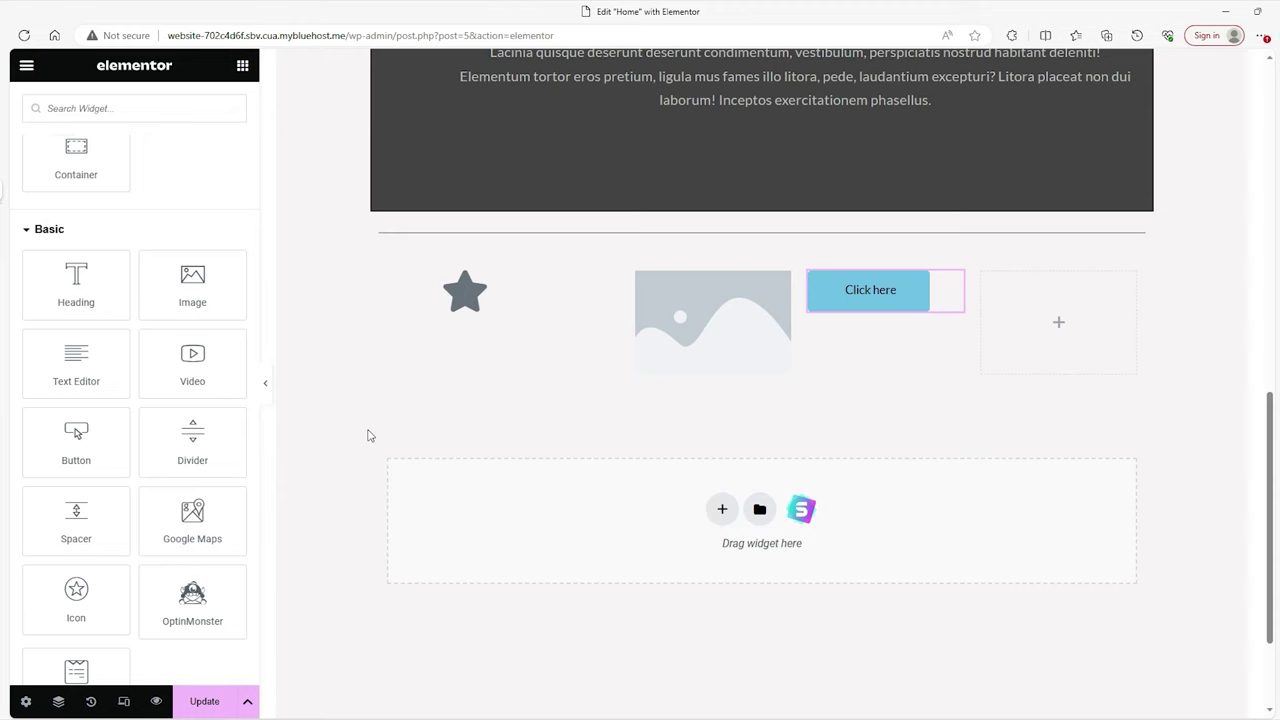
pyautogui.scroll(6, 378, 428)
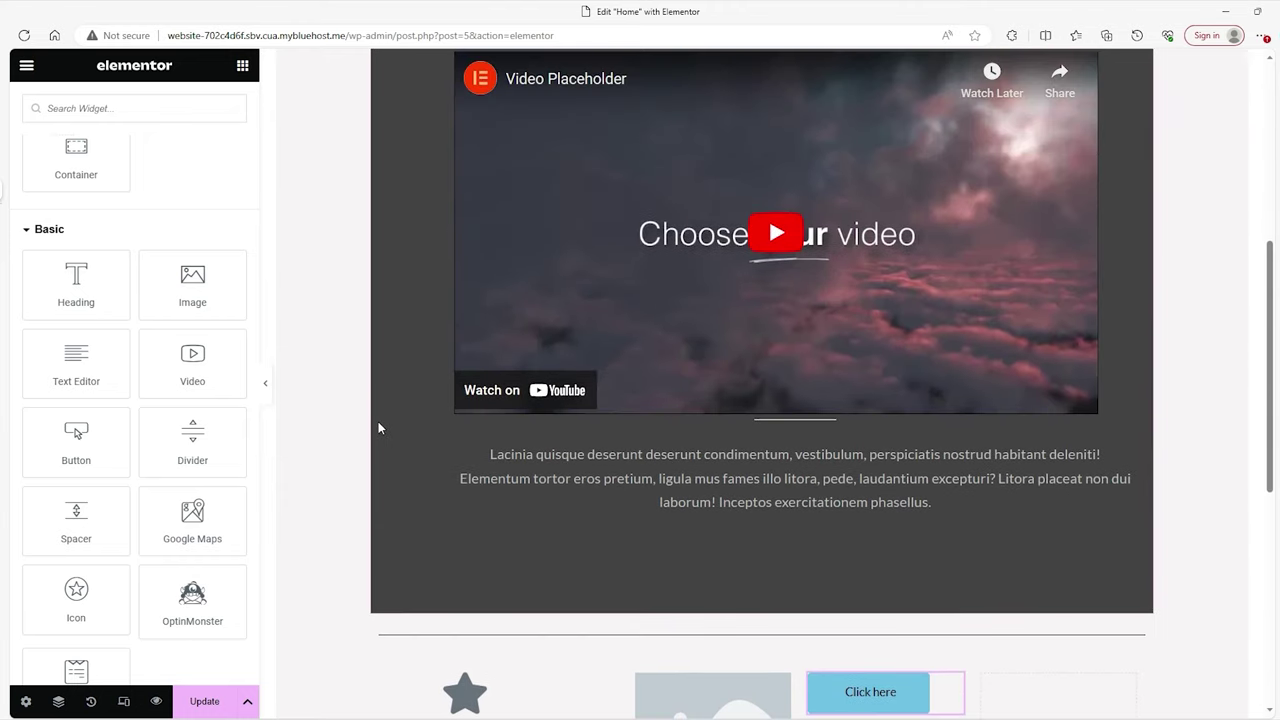
pyautogui.scroll(-3, 375, 432)
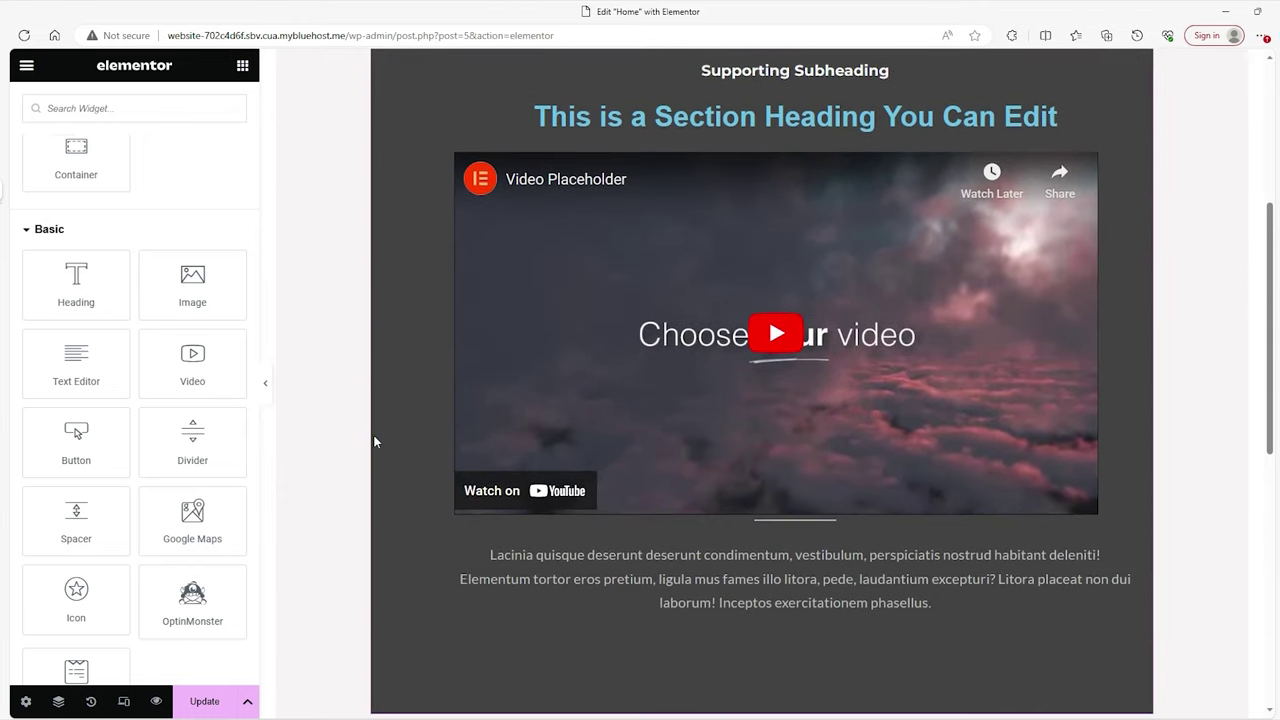
pyautogui.scroll(-3, 150, 450)
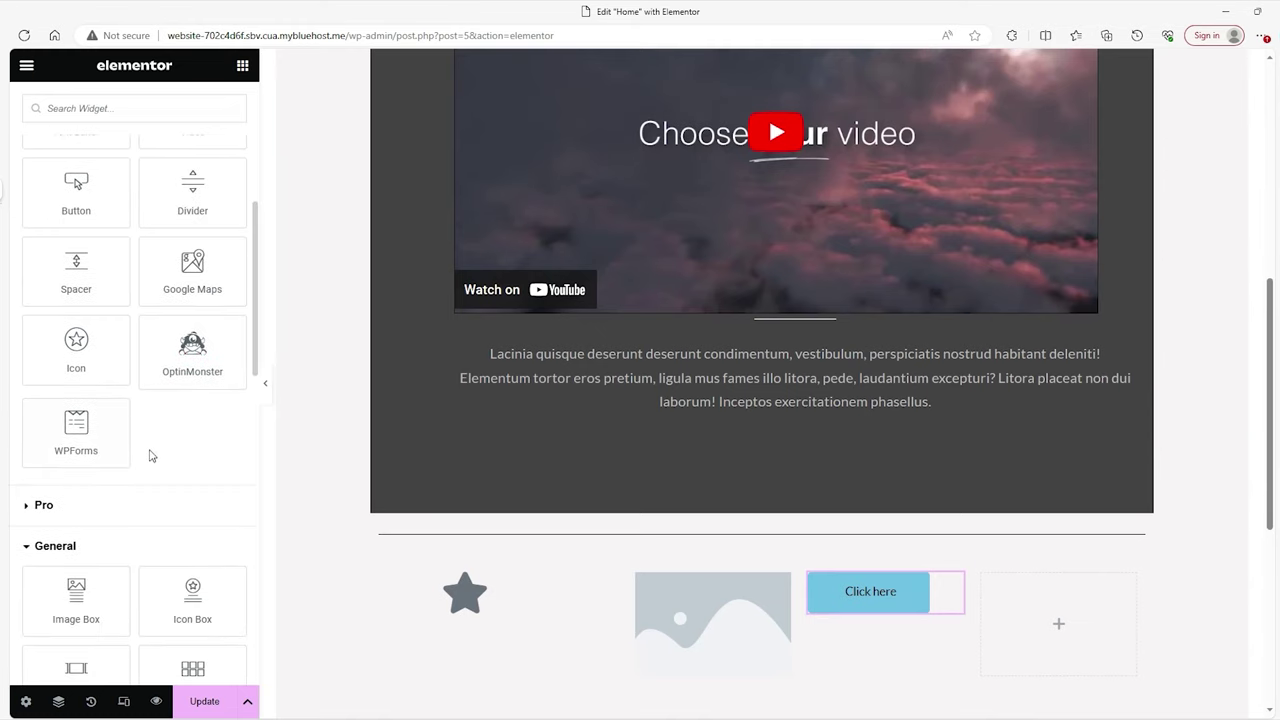
pyautogui.scroll(5, 153, 470)
pyautogui.scroll(-1, 329, 434)
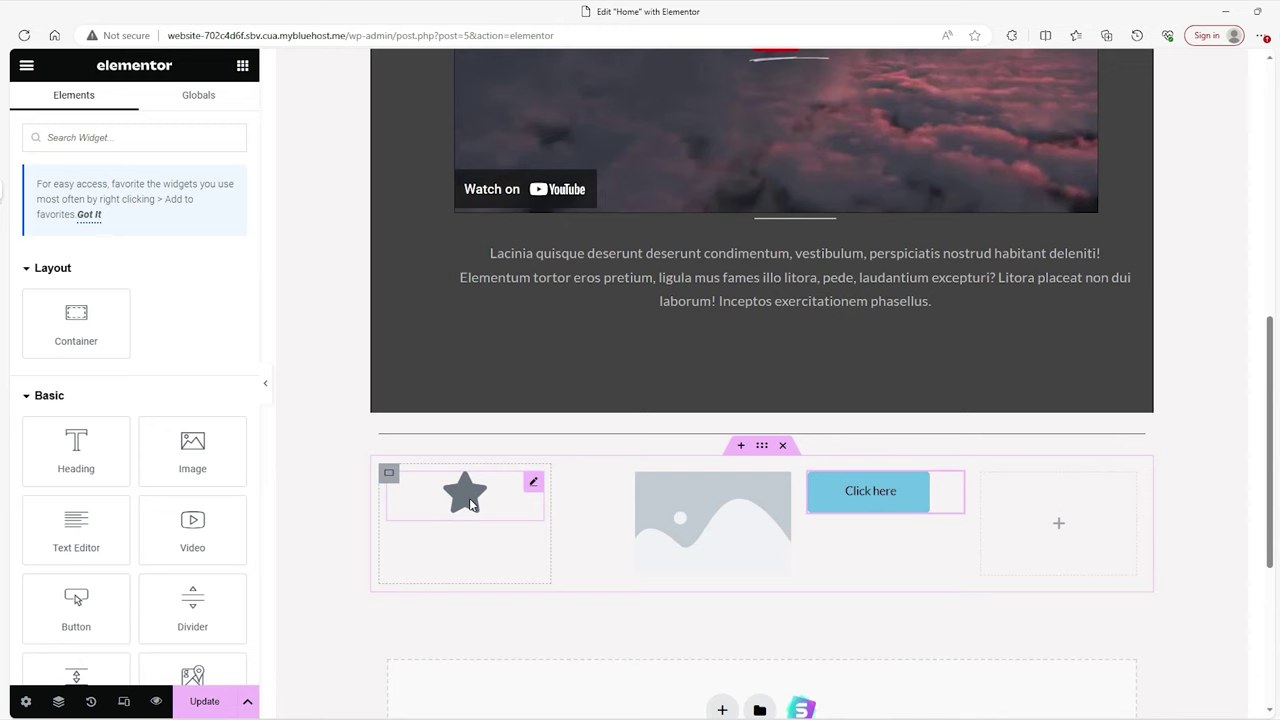
pyautogui.scroll(6, 461, 500)
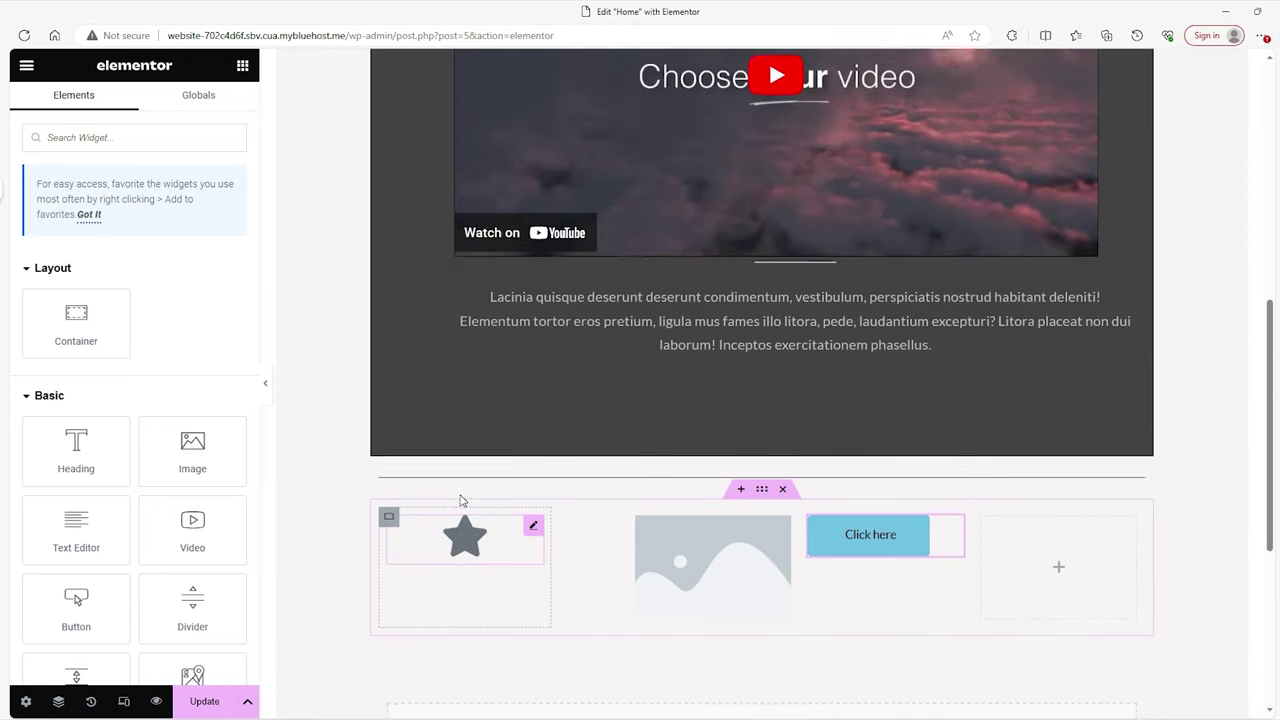
pyautogui.scroll(-3, 331, 471)
pyautogui.scroll(-1, 331, 471)
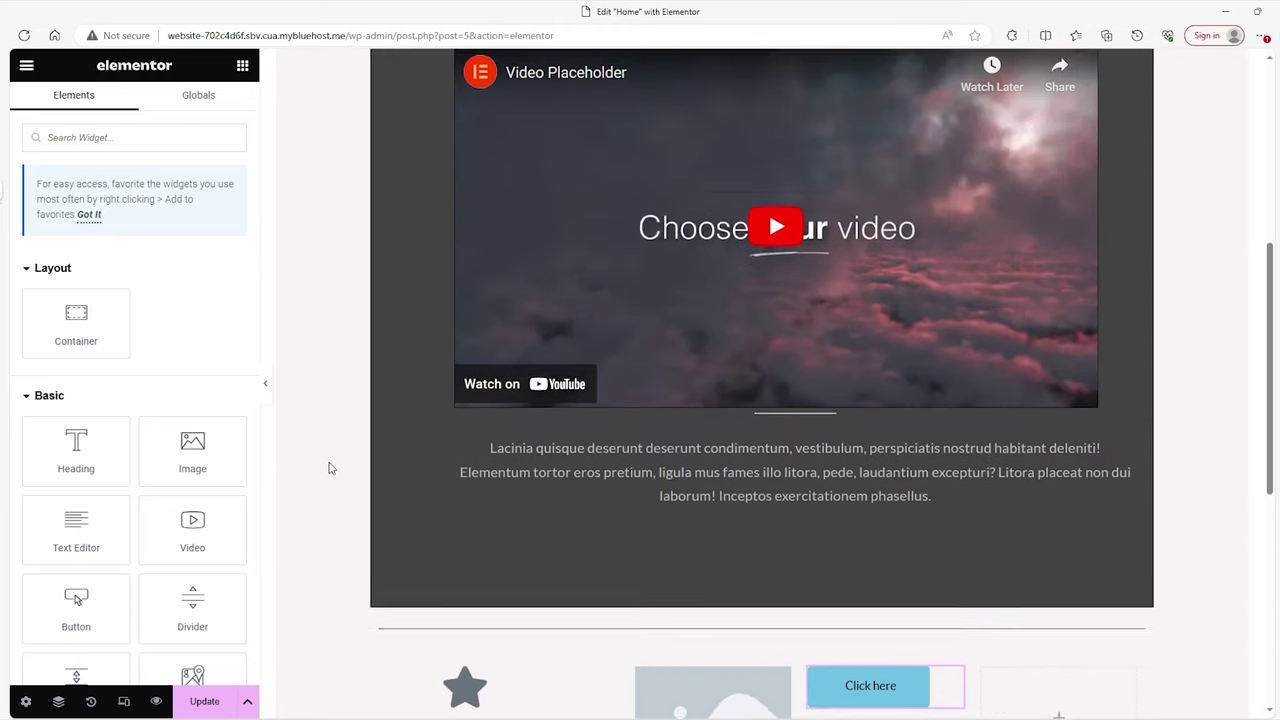
pyautogui.scroll(2, 329, 467)
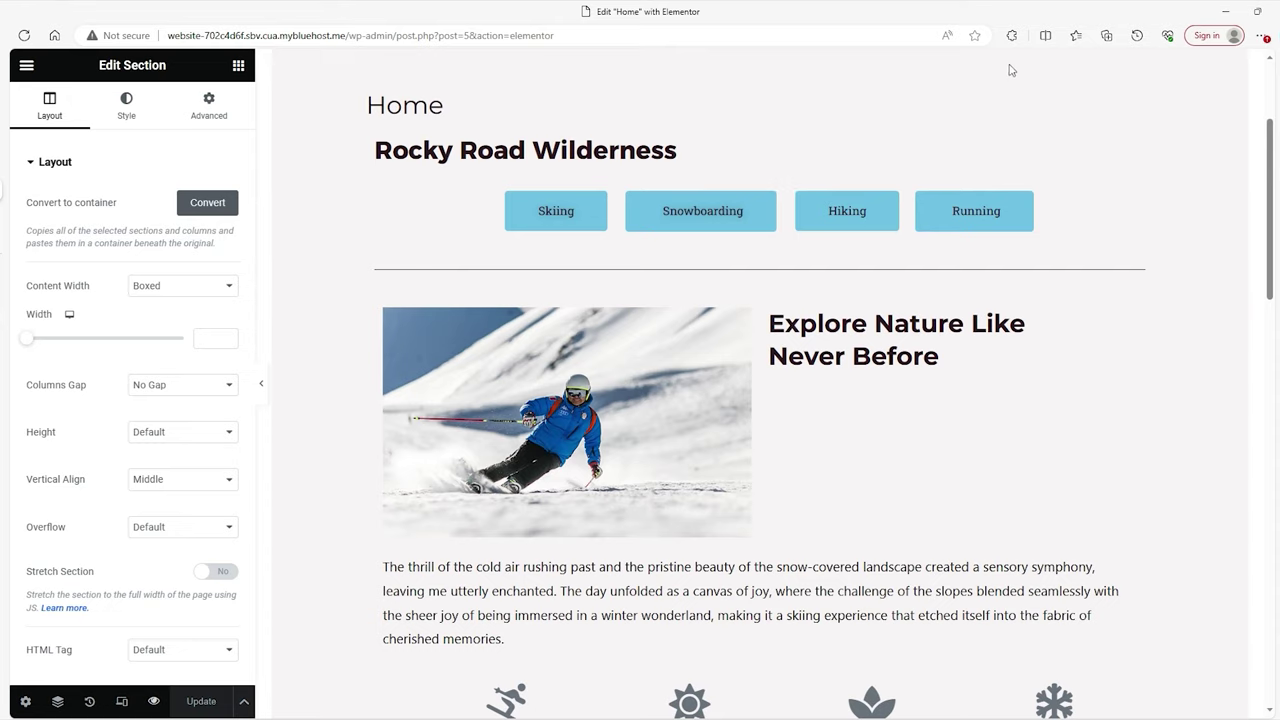
# Scroll the Home page to review the Rocky Road Wilderness title, activity buttons, skier image and icons.
pyautogui.scroll(-5, 1085, 155)
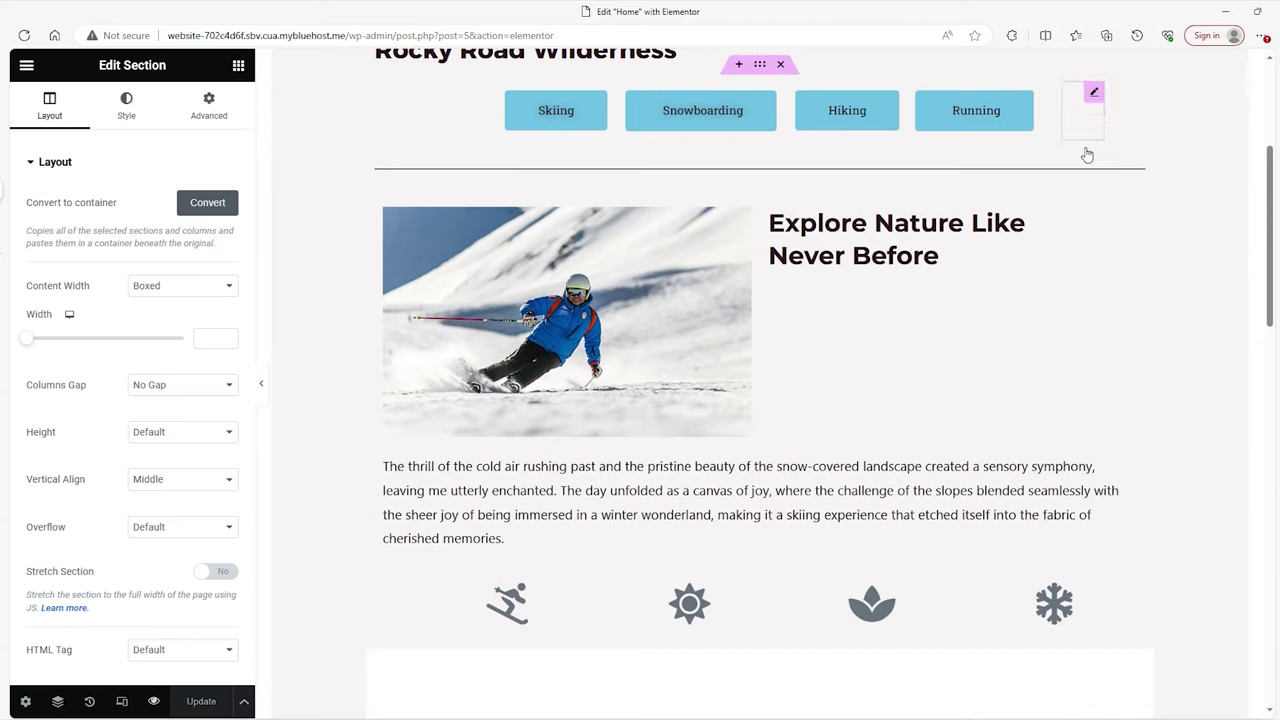
pyautogui.scroll(-3, 1128, 199)
pyautogui.scroll(9, 1128, 199)
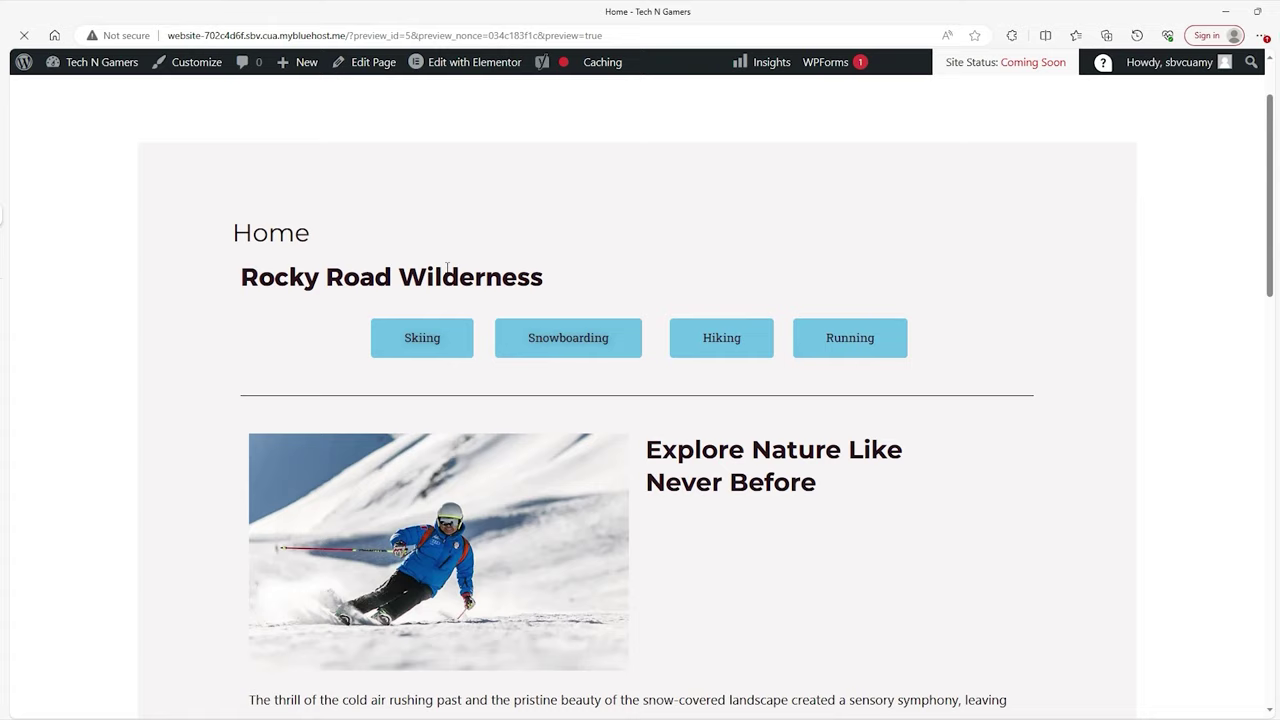
# Scroll through the live preview down to the FAQ, map and contact footer and back.
pyautogui.scroll(-3, 974, 391)
pyautogui.scroll(-2, 424, 345)
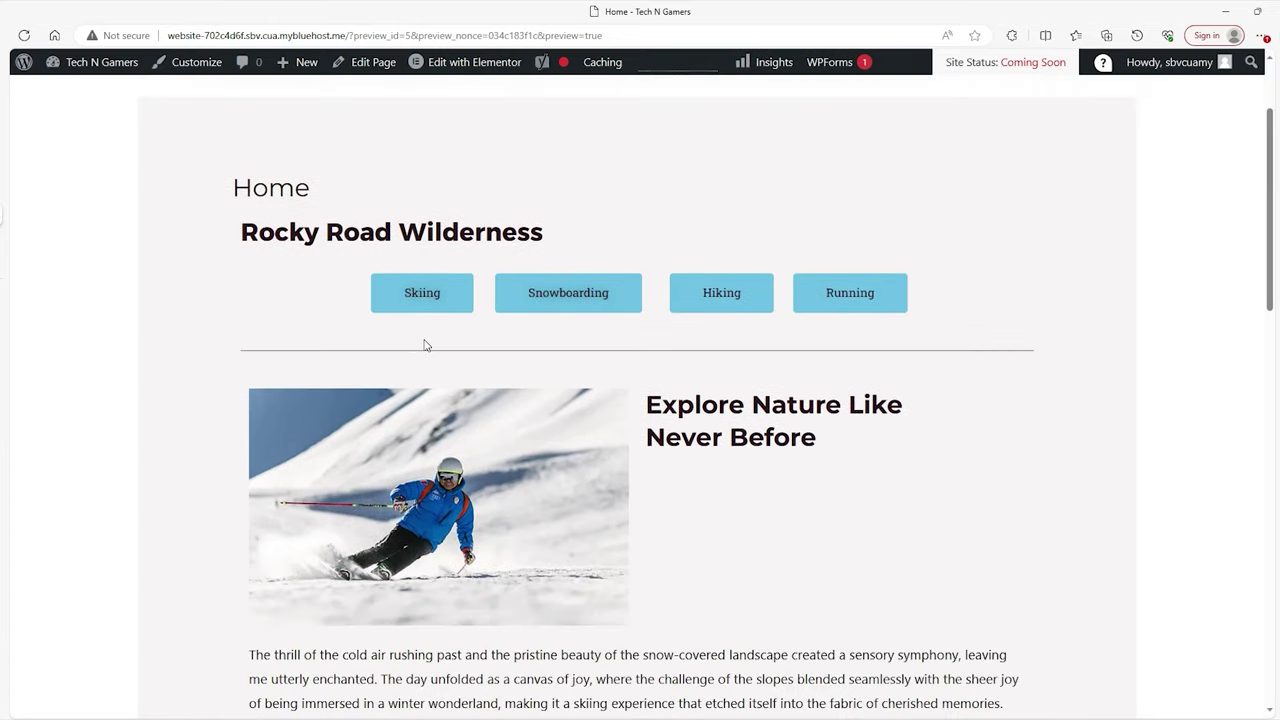
pyautogui.scroll(-6, 208, 309)
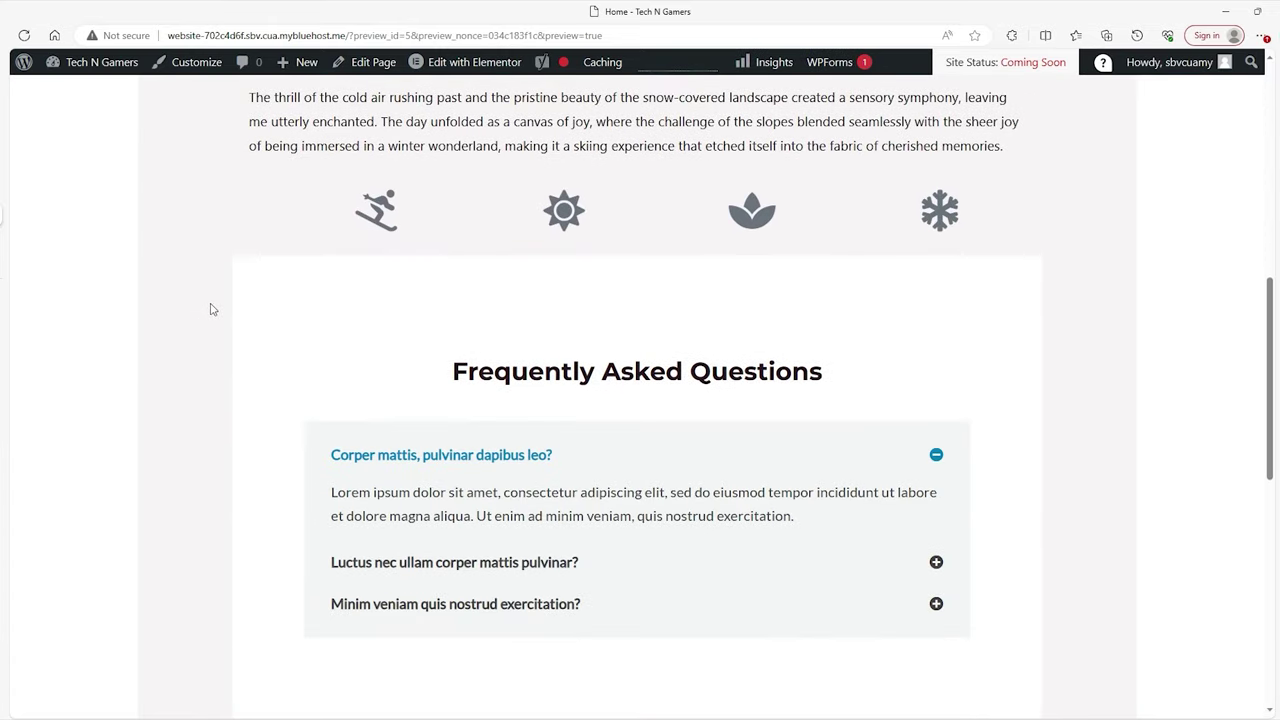
pyautogui.scroll(-5, 210, 309)
pyautogui.scroll(7, 334, 380)
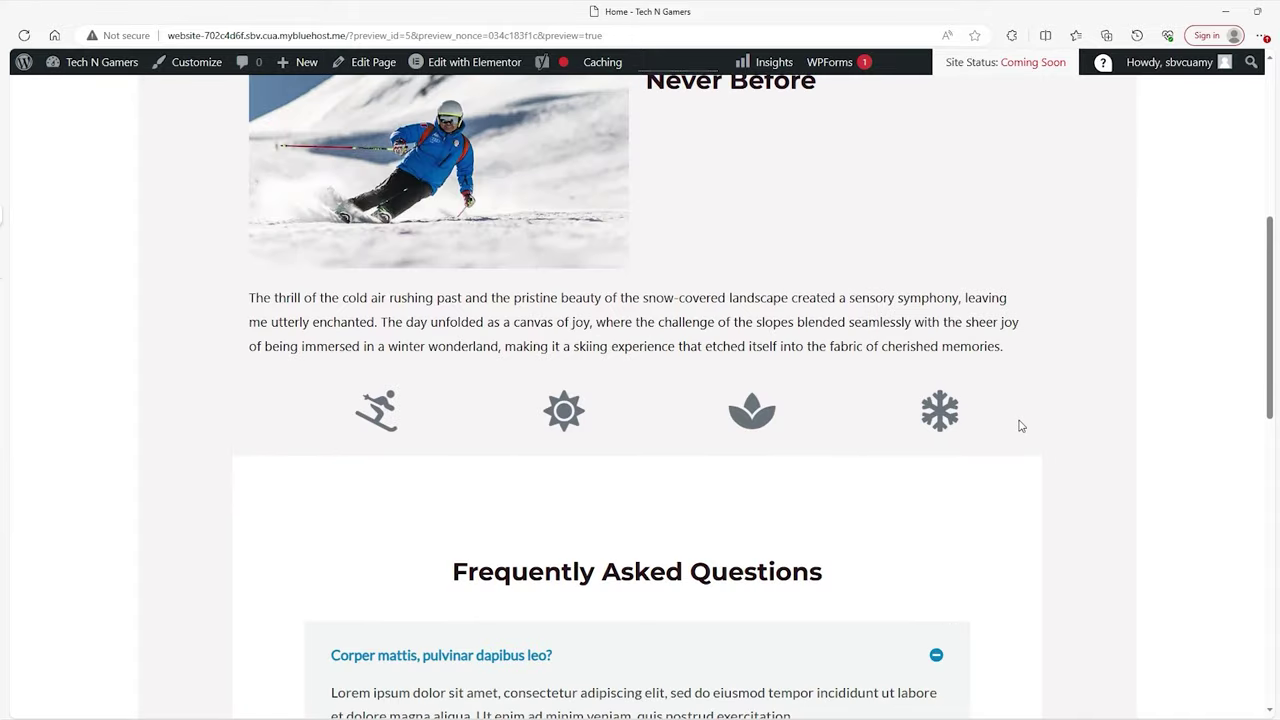
pyautogui.scroll(-7, 512, 427)
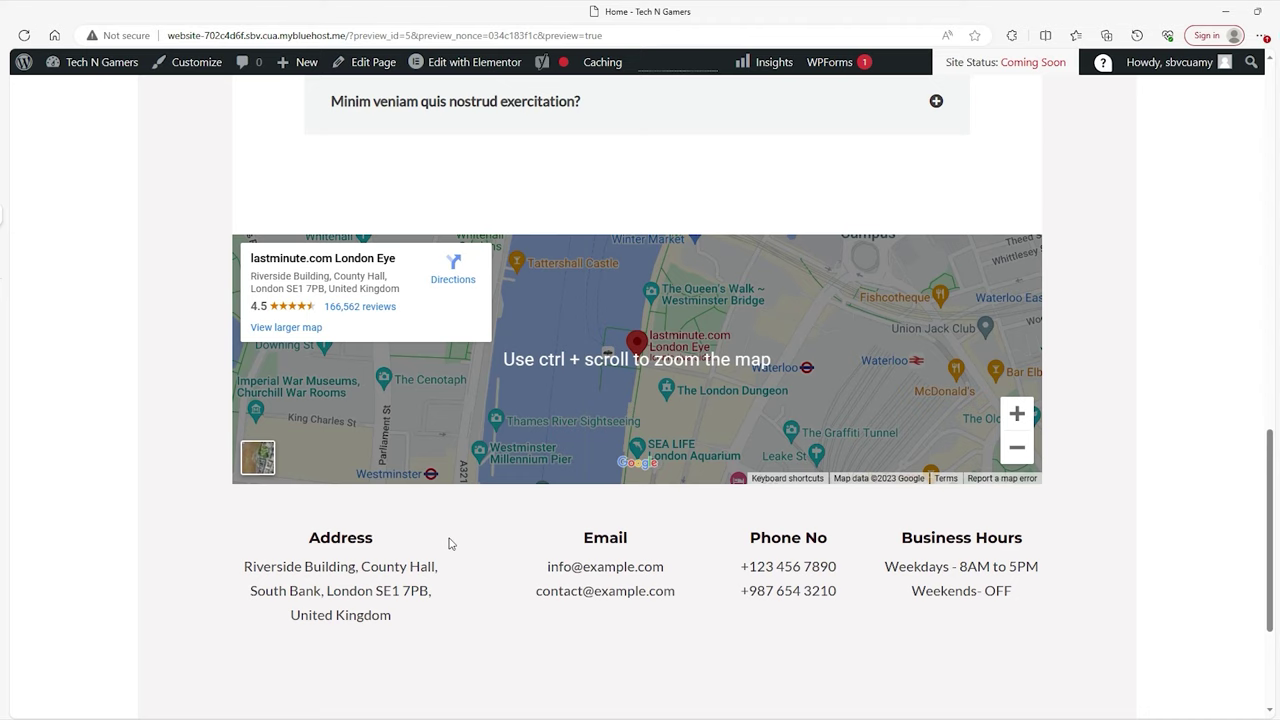
pyautogui.scroll(-3, 686, 544)
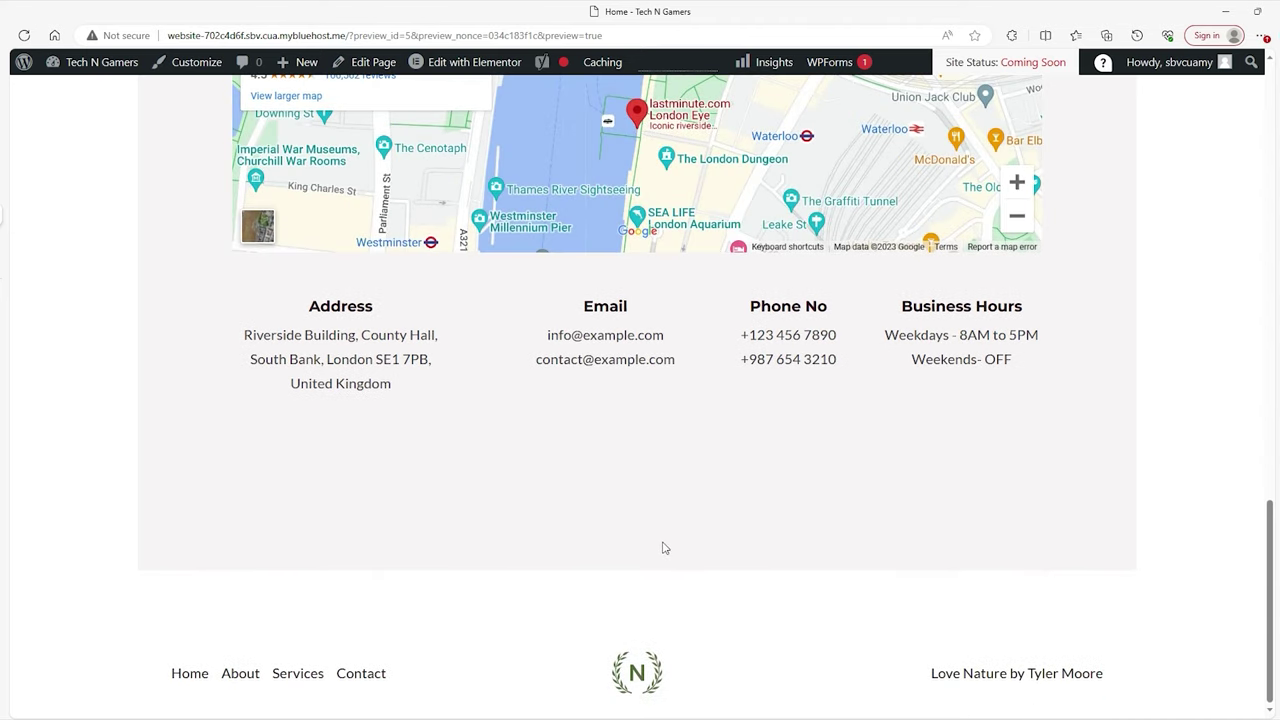
pyautogui.scroll(20, 1137, 604)
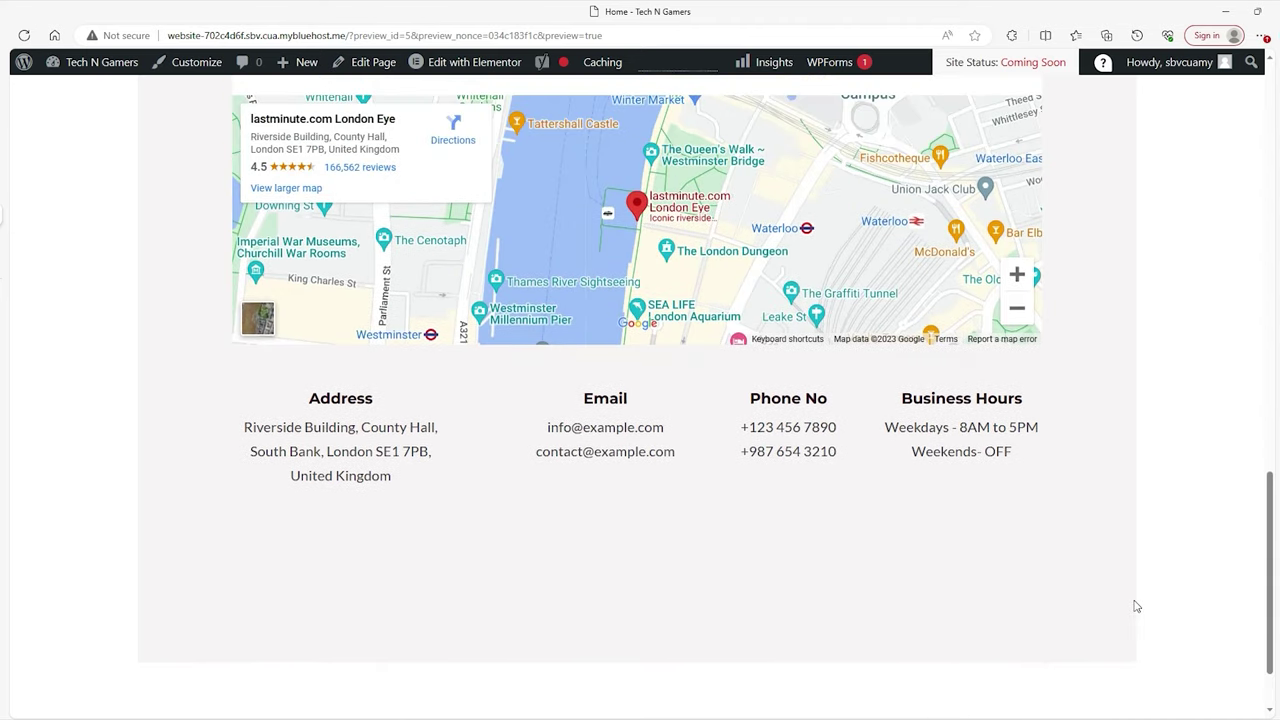
pyautogui.scroll(-1, 1137, 604)
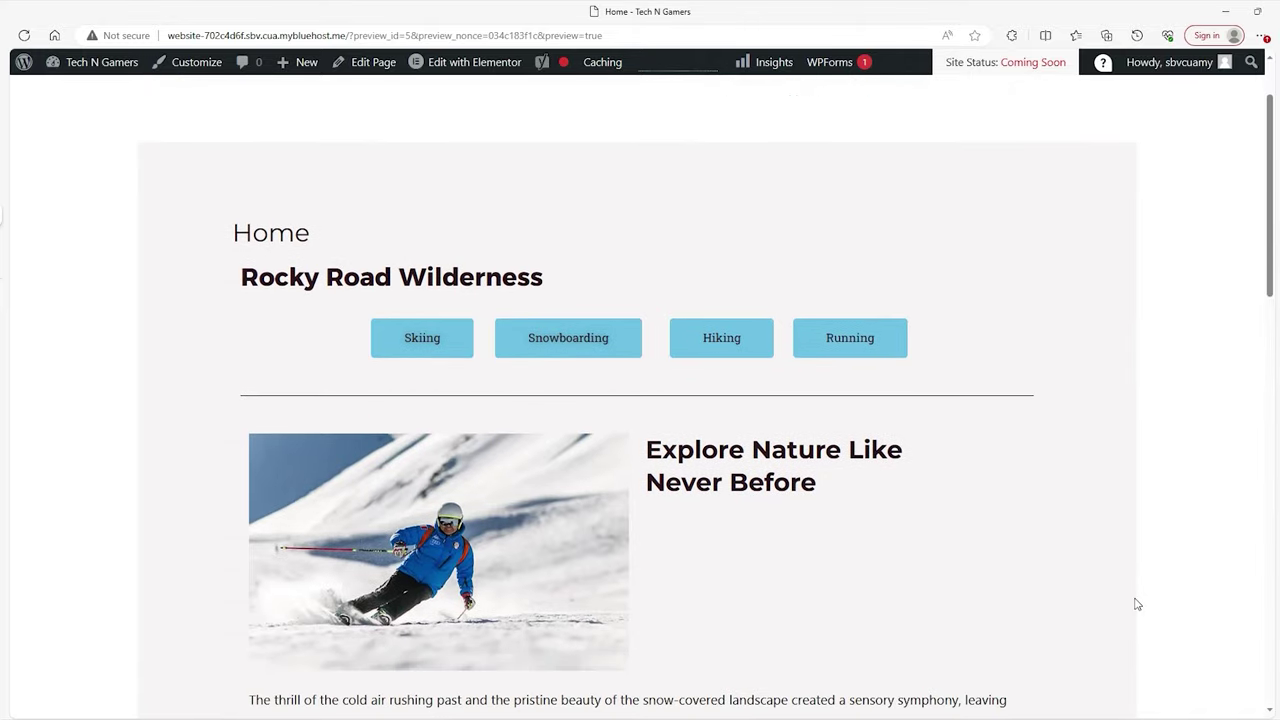
pyautogui.scroll(-1, 1137, 604)
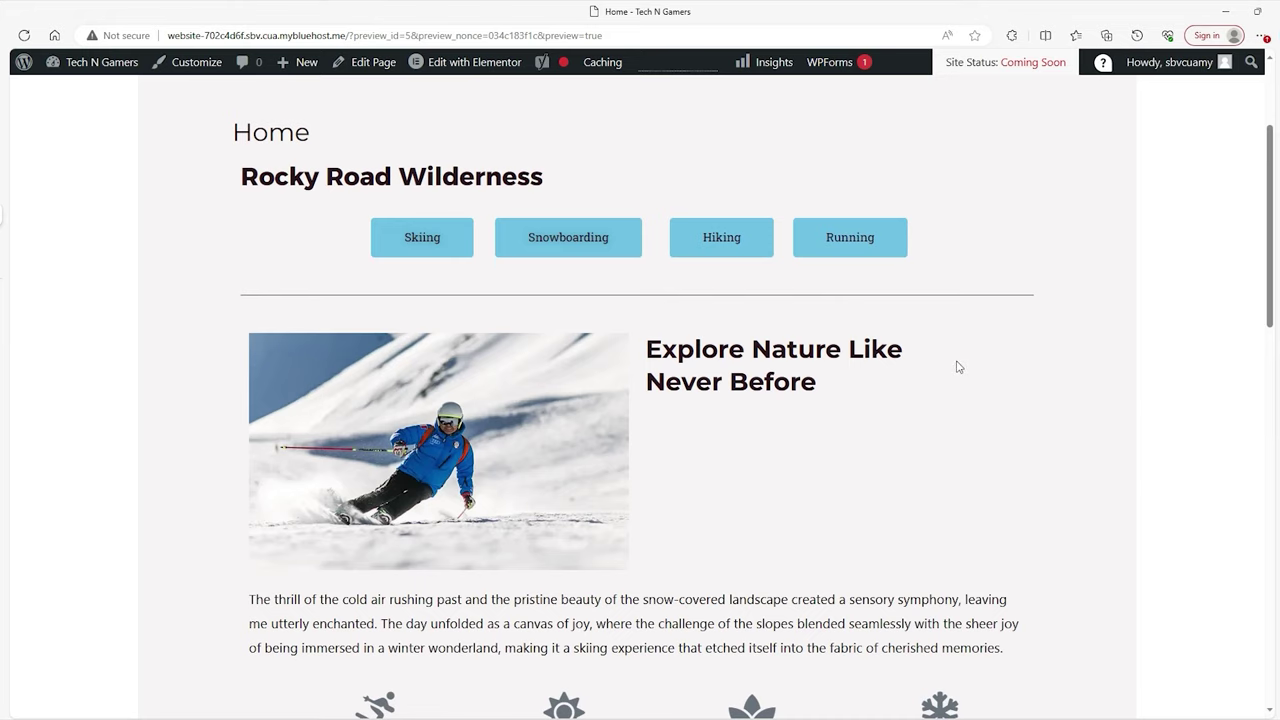
pyautogui.scroll(-3, 957, 366)
pyautogui.scroll(3, 963, 374)
pyautogui.scroll(-1, 963, 374)
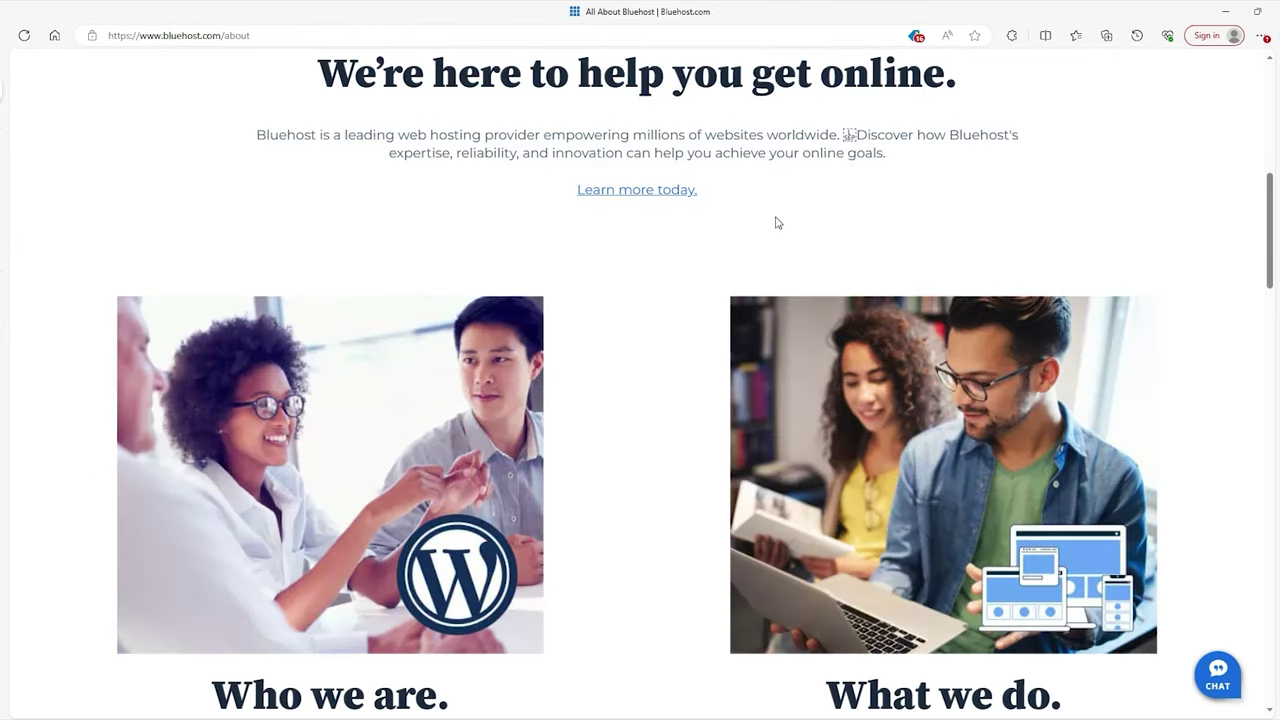
# Scroll through the Bluehost About page and the hosting offer landing page.
pyautogui.scroll(-7, 770, 222)
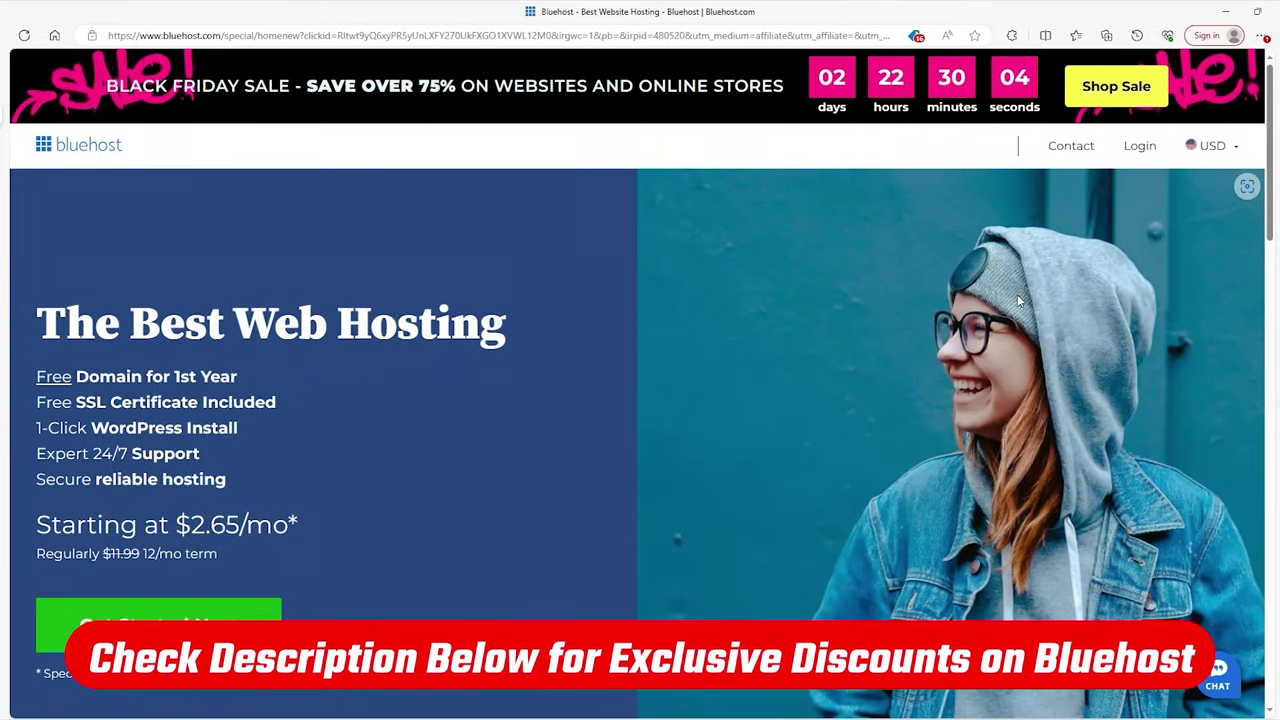
pyautogui.scroll(-2, 962, 324)
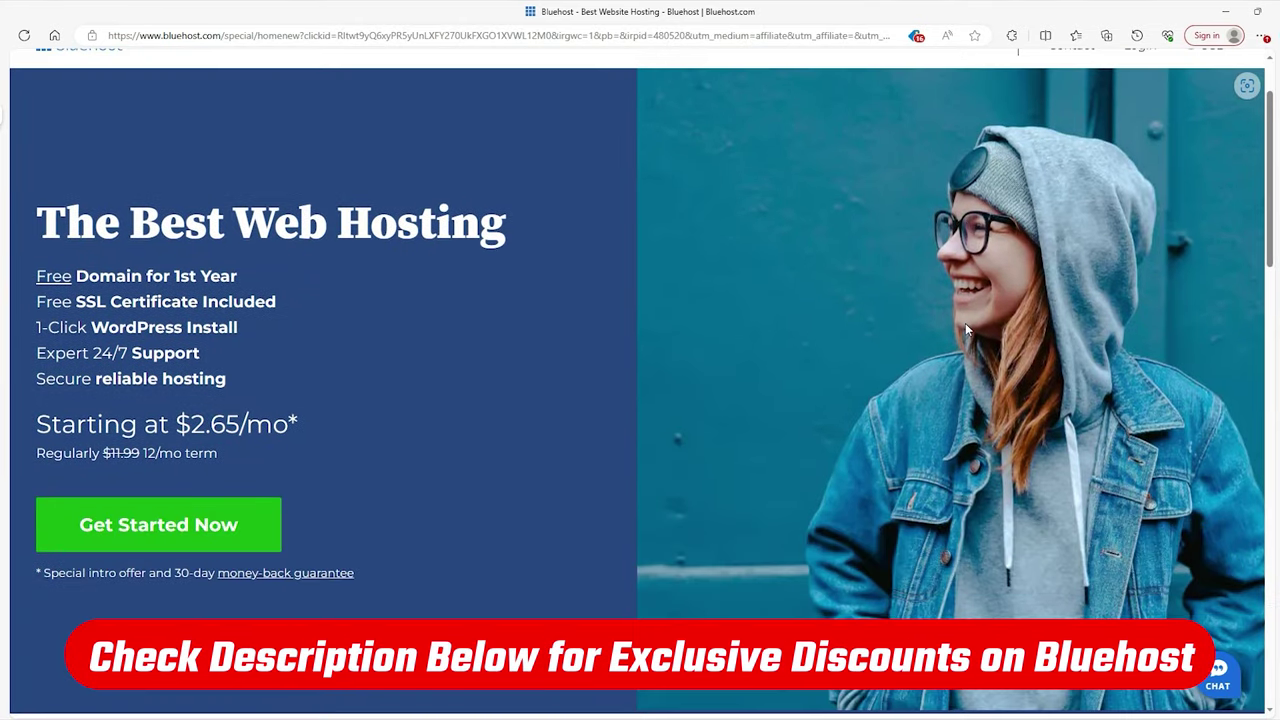
pyautogui.scroll(-2, 900, 345)
pyautogui.scroll(3, 894, 352)
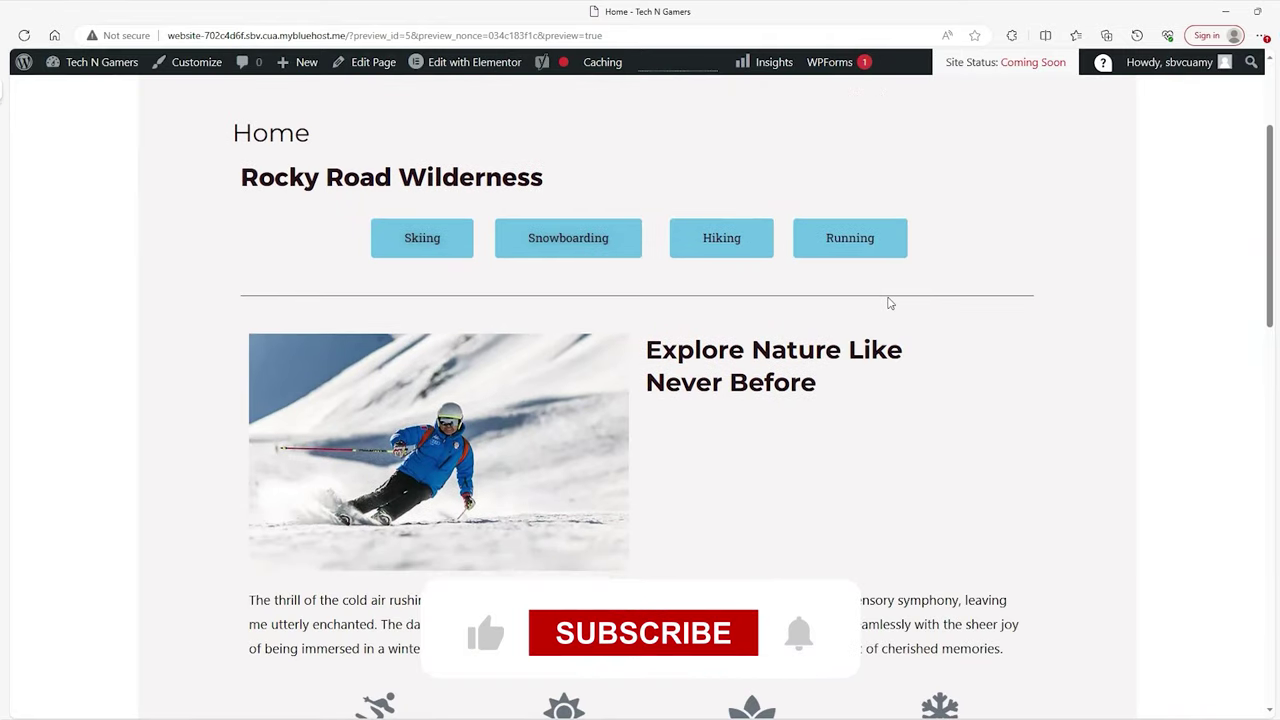
pyautogui.scroll(-2, 890, 303)
pyautogui.scroll(-8, 890, 303)
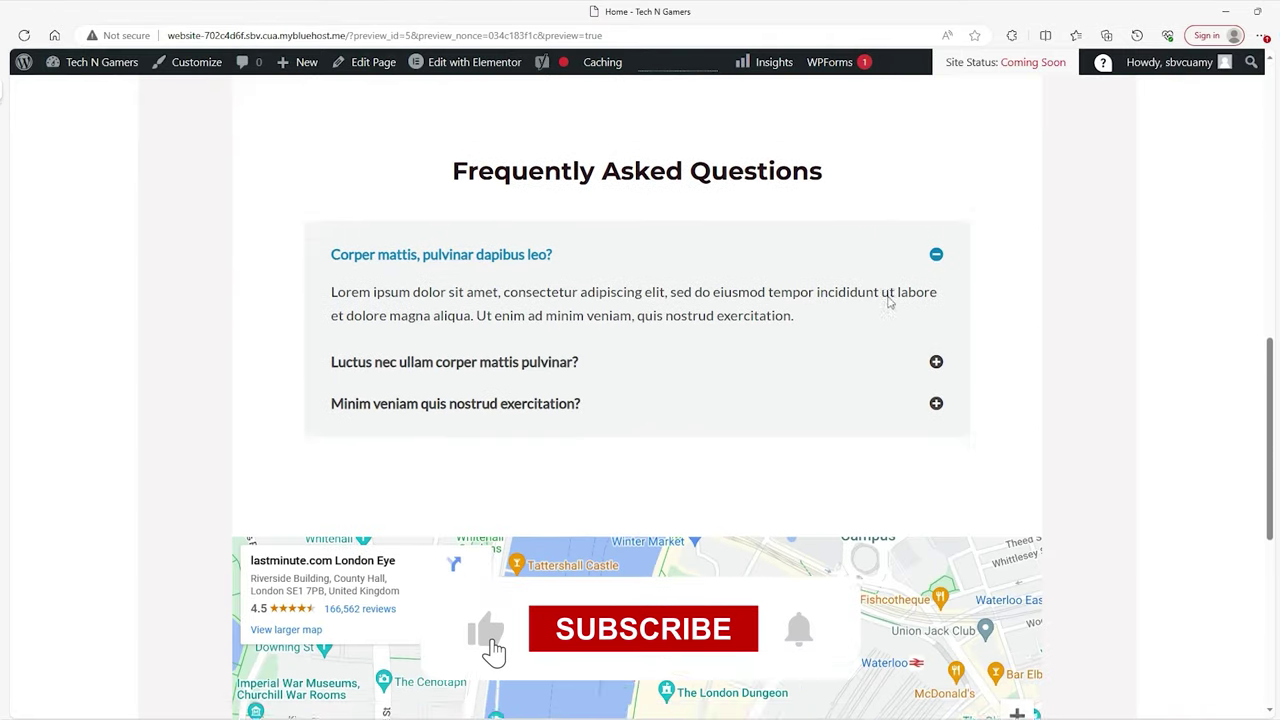
pyautogui.scroll(10, 888, 303)
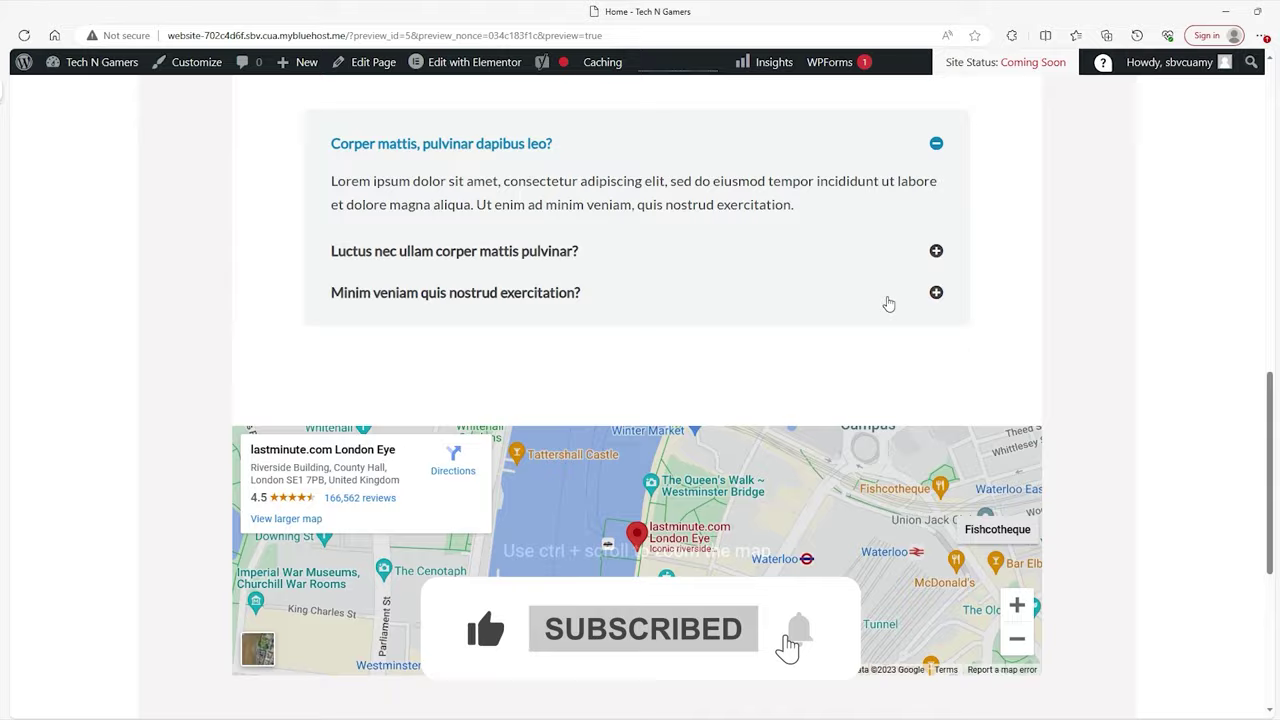
pyautogui.scroll(1, 888, 303)
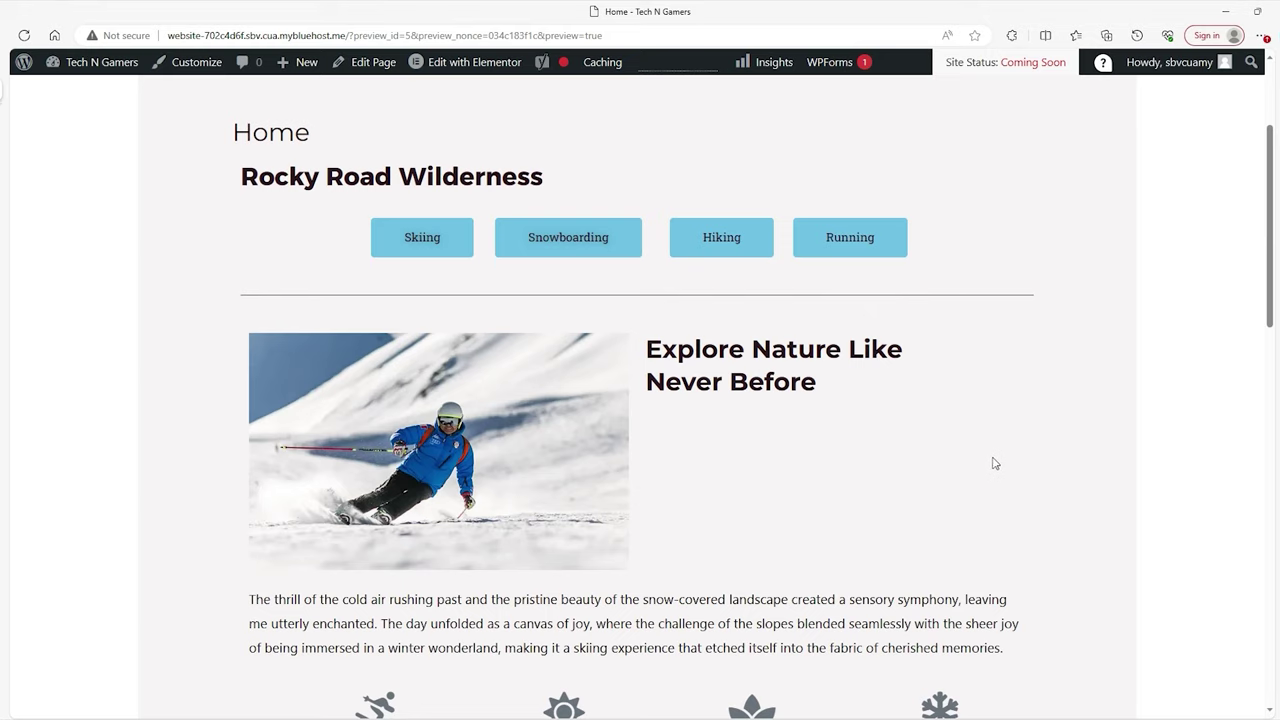
pyautogui.scroll(-1, 855, 375)
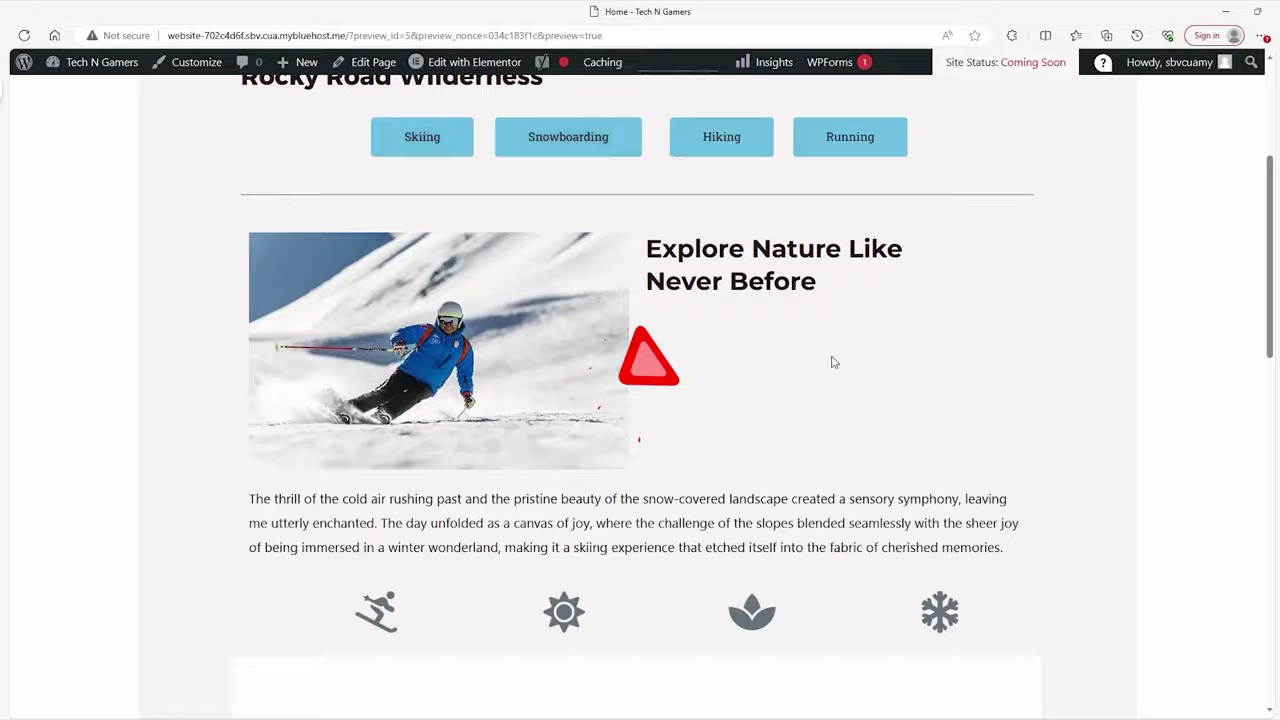